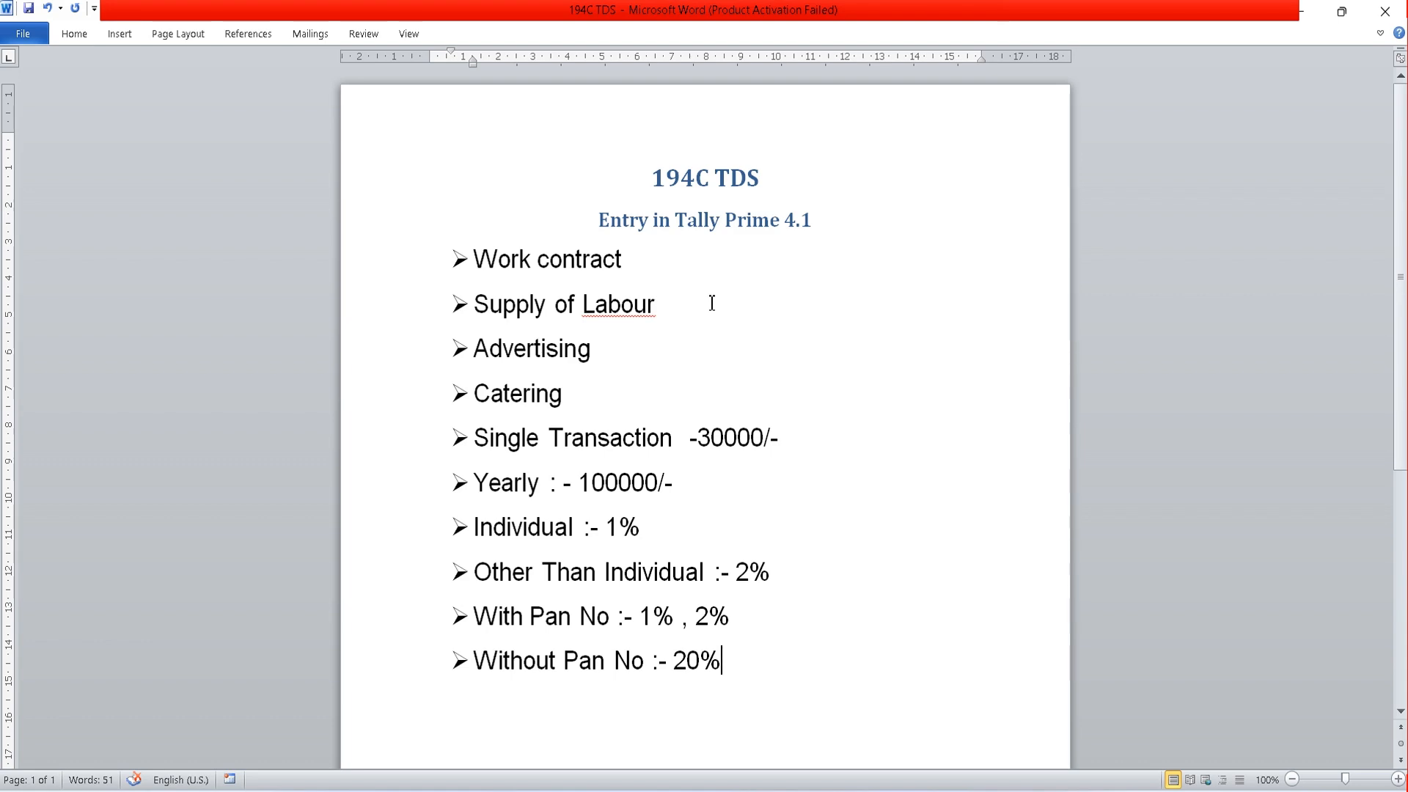
- Switch to TallyPrime and start a purchase voucher with supplier invoice number 111 dated 2-Apr-24
key("alt+Tab")
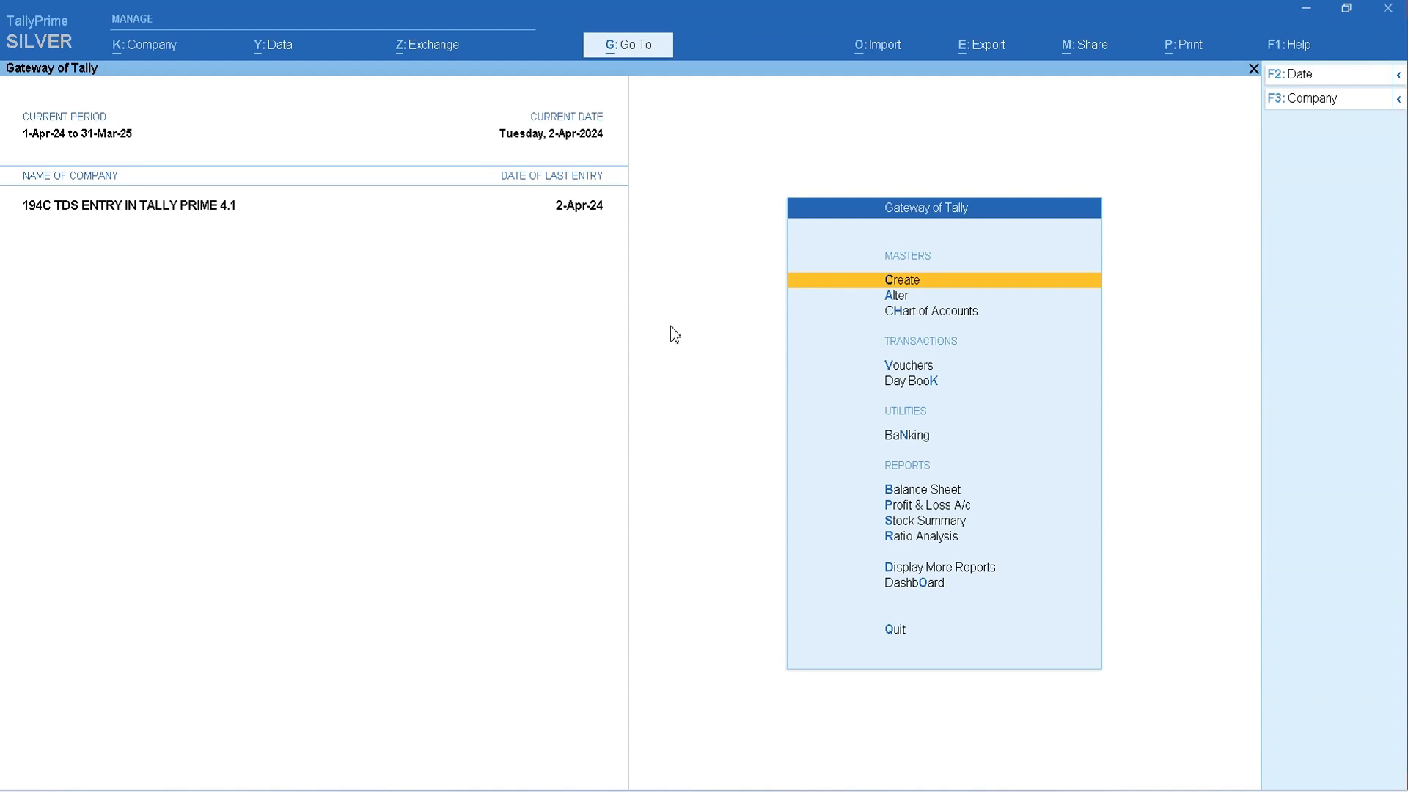
key("v")
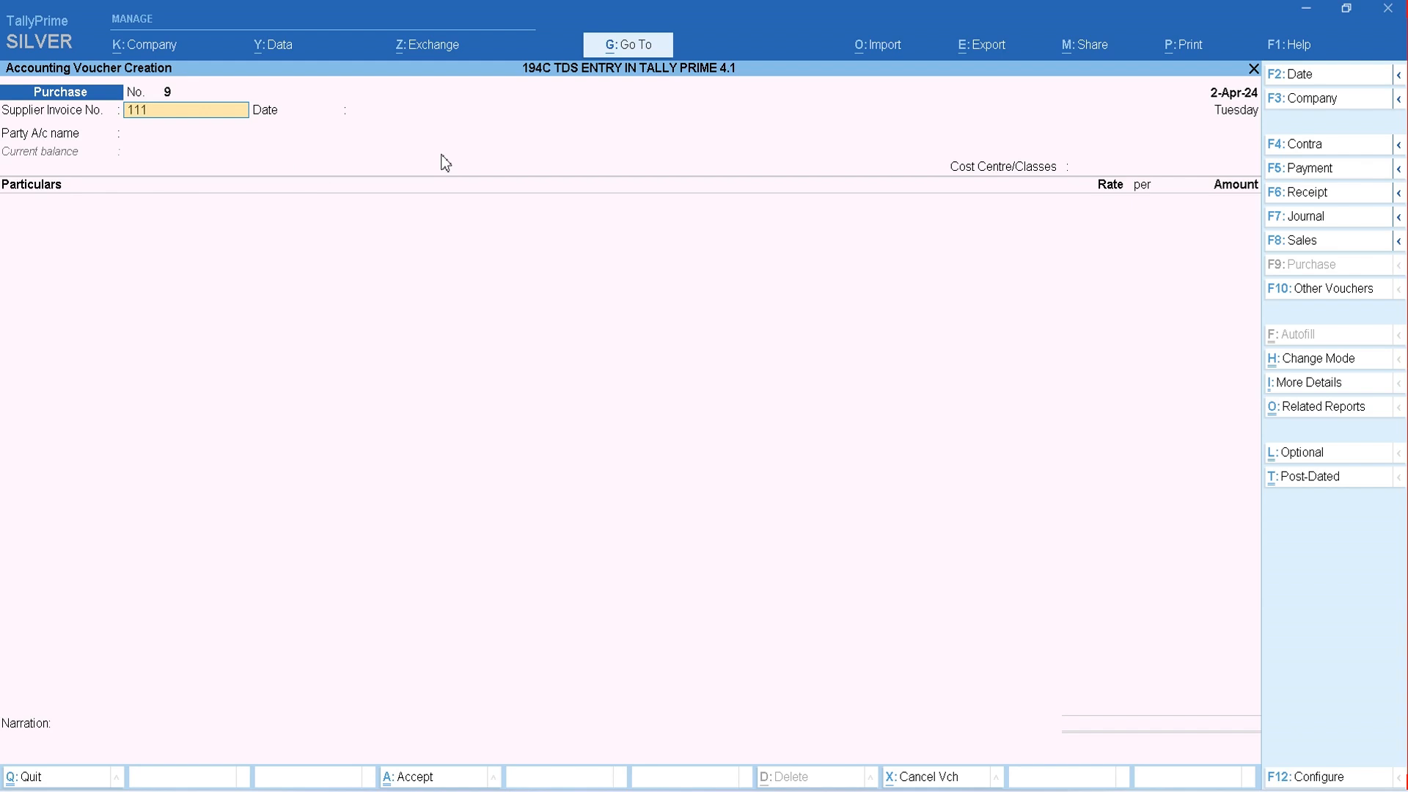
key("Return")
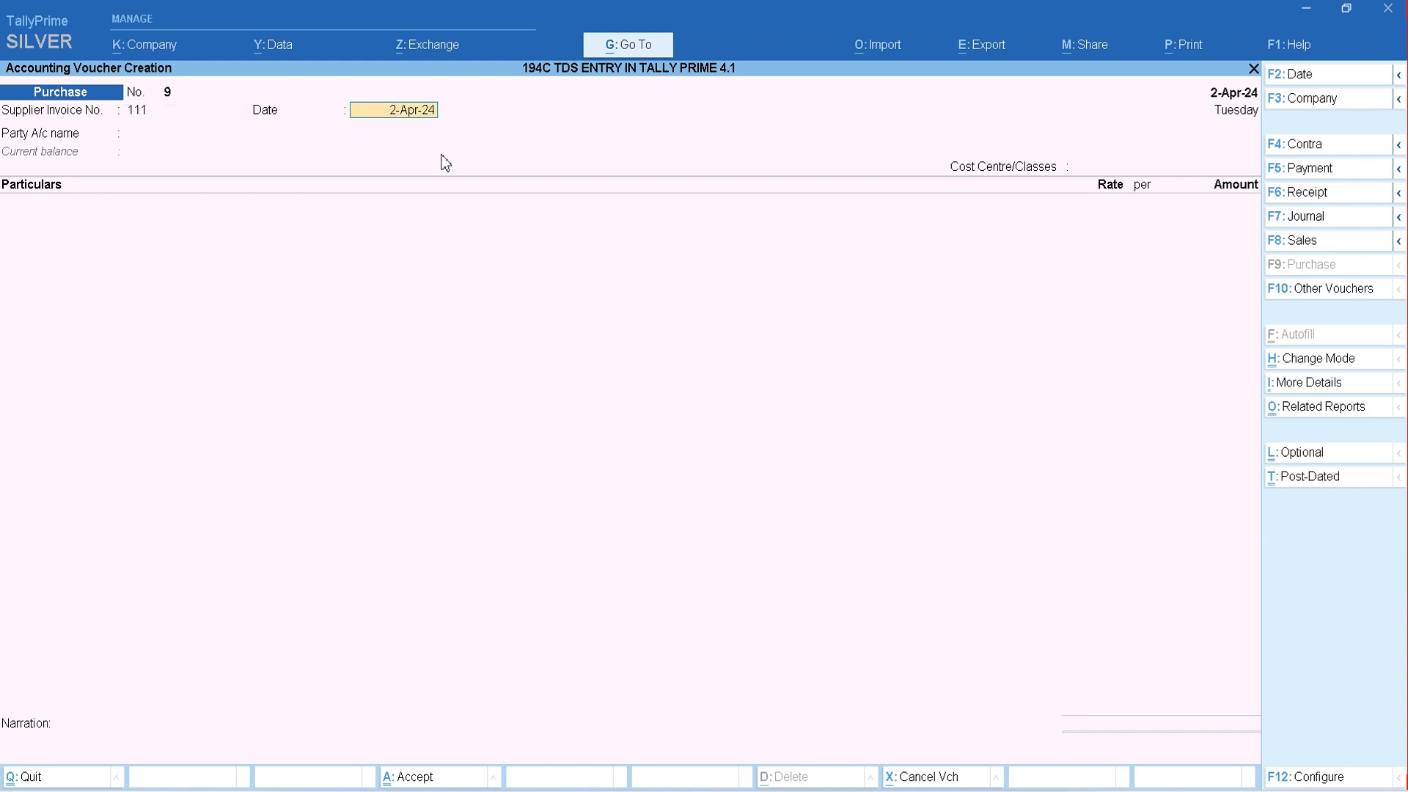
key("Return")
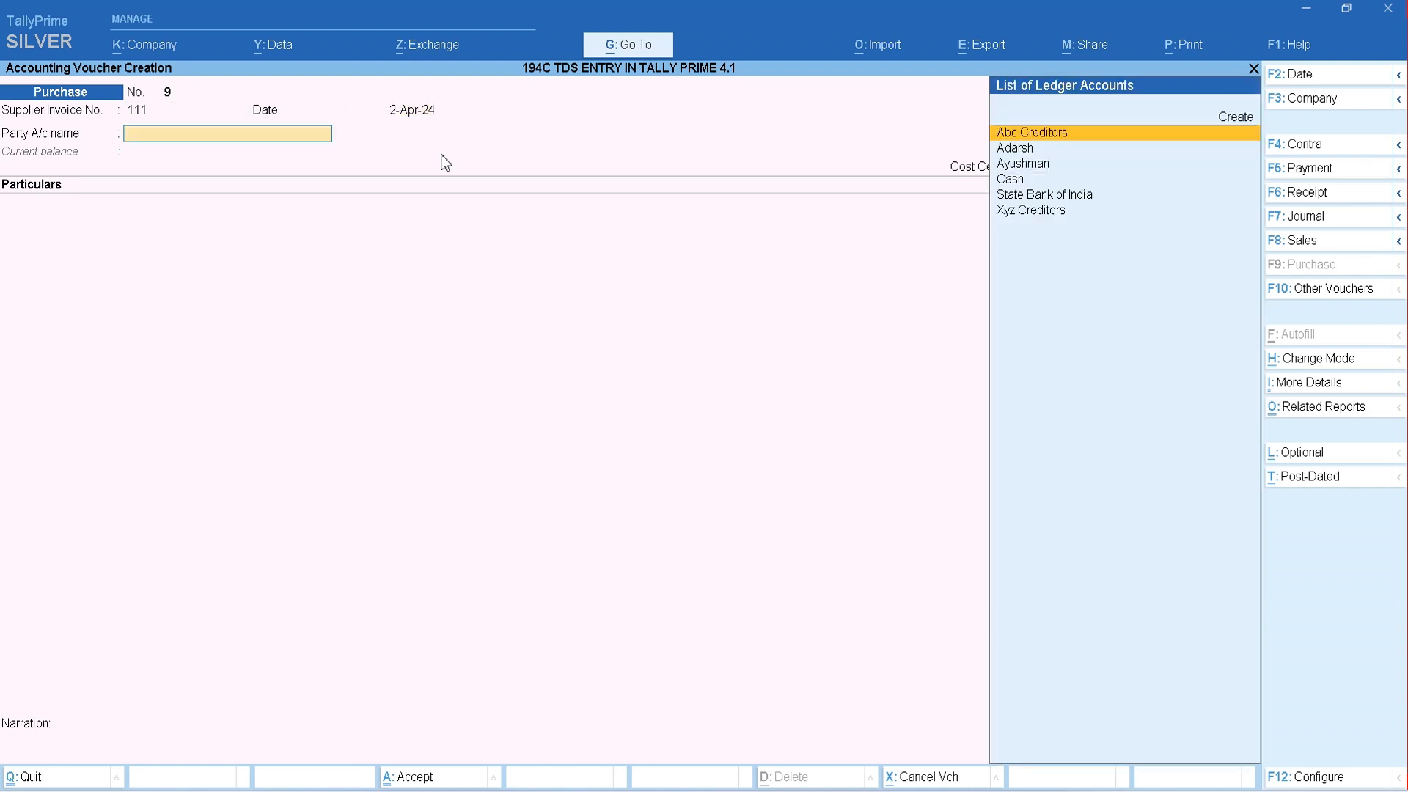
- Start a new party ledger from the voucher and name it AKASH SECURITY SERVICE
key("alt+c")
type("AKASH")
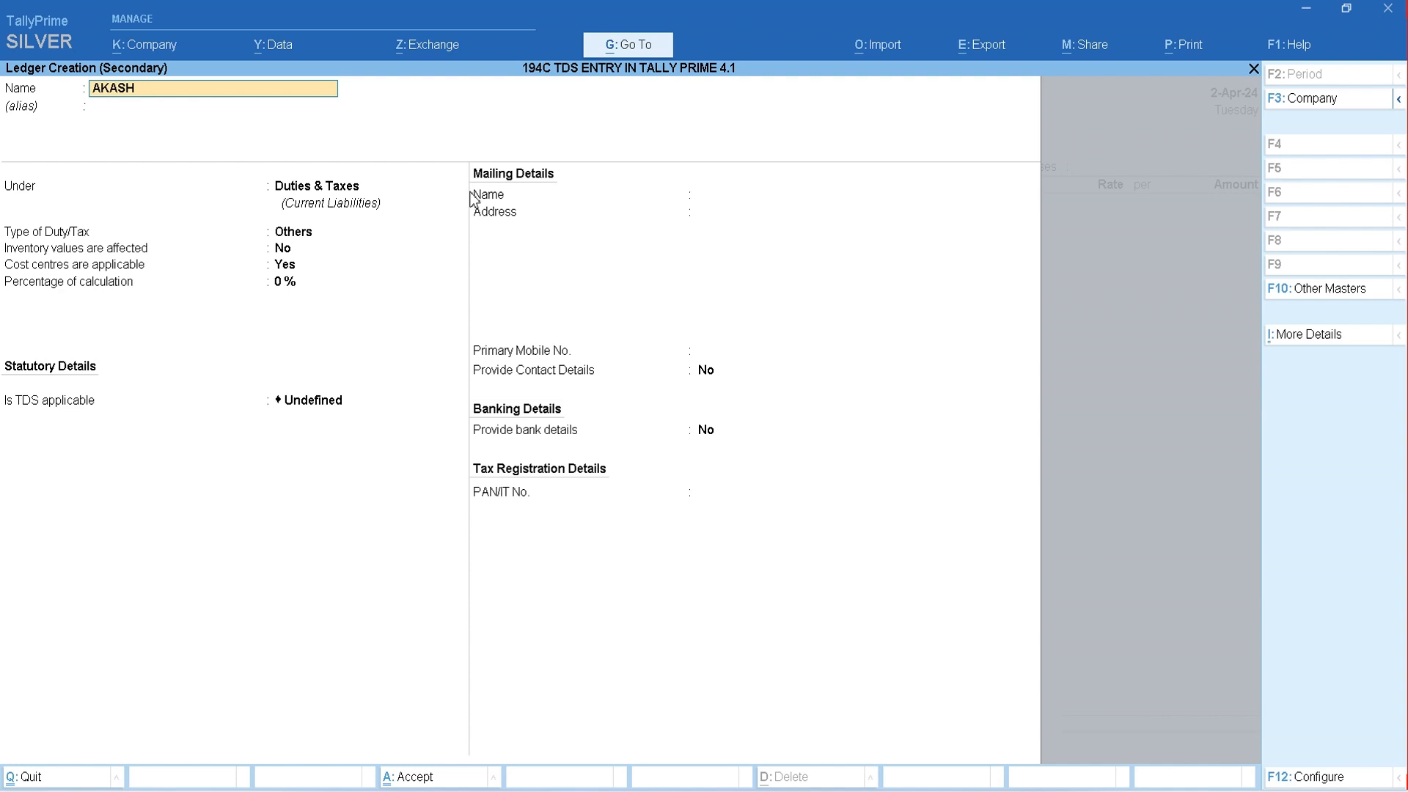
type(" SECURITY SERVICE")
key("Return")
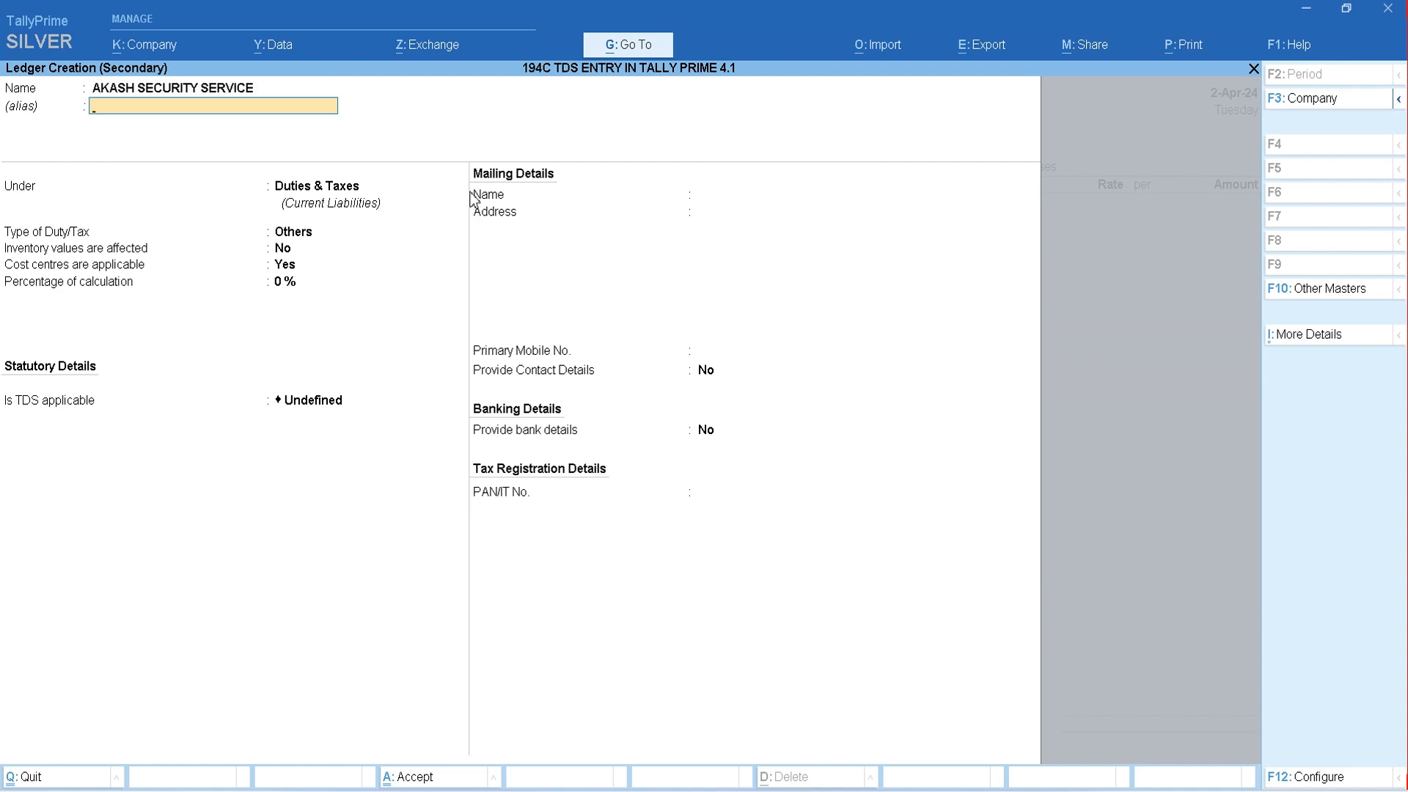
- Place the ledger under Sundry Creditors and accept its default billing, inventory and cost centre settings
key("Return")
type("SUN")
key("Return")
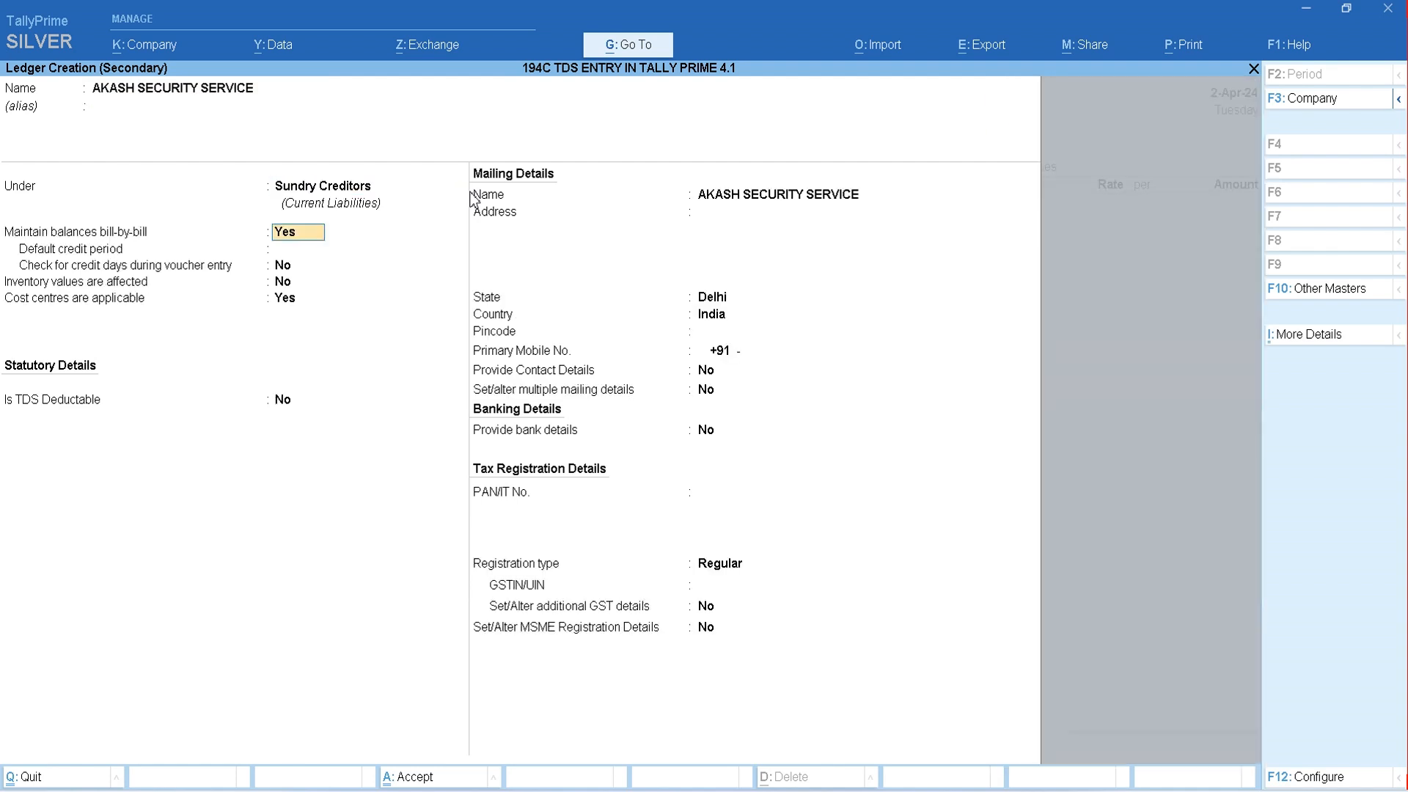
key("Return")
key("Return")
key("Return")
key("Return")
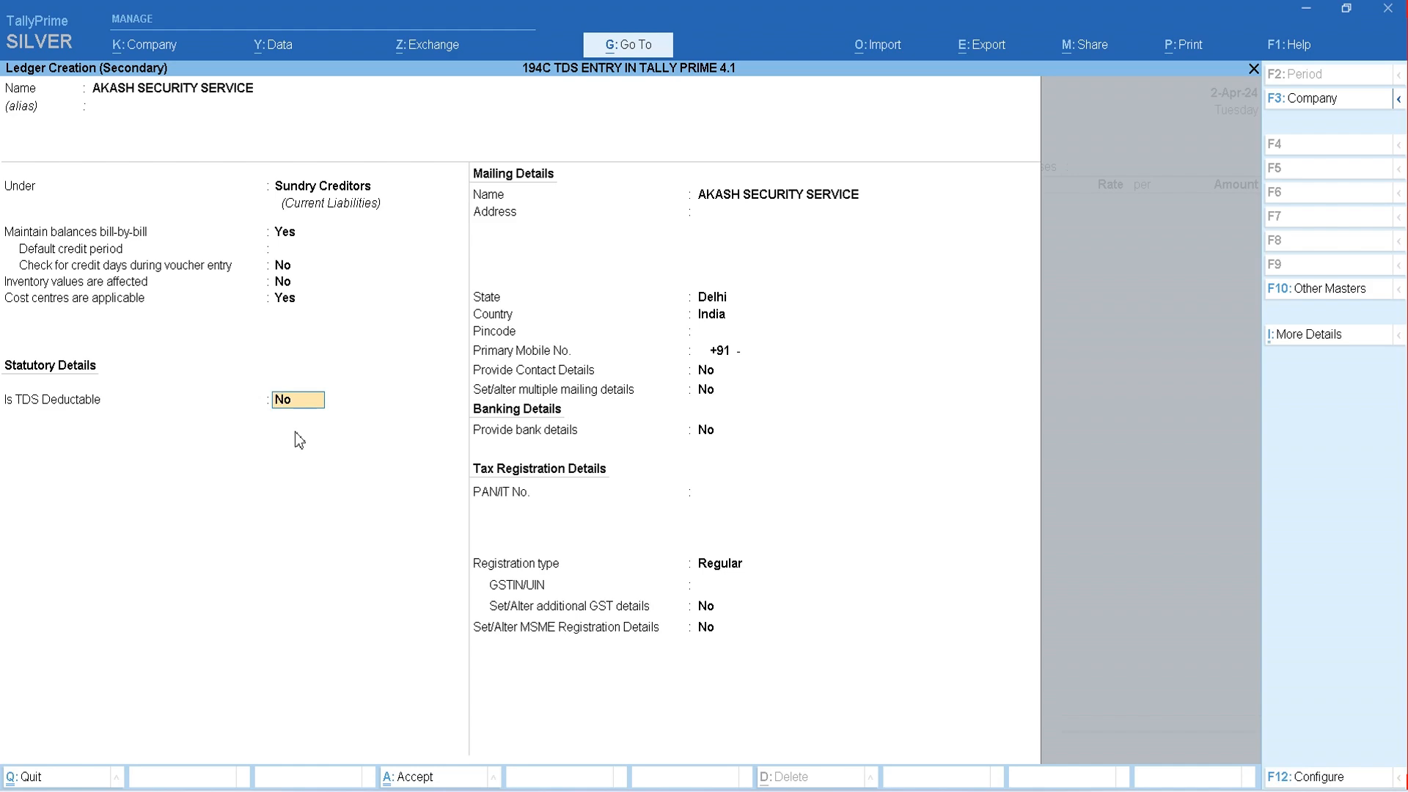
- Confirm in the company features that TDS is enabled, accept deductor type Individual/HUF with the default exemption options, and save
key("F11")
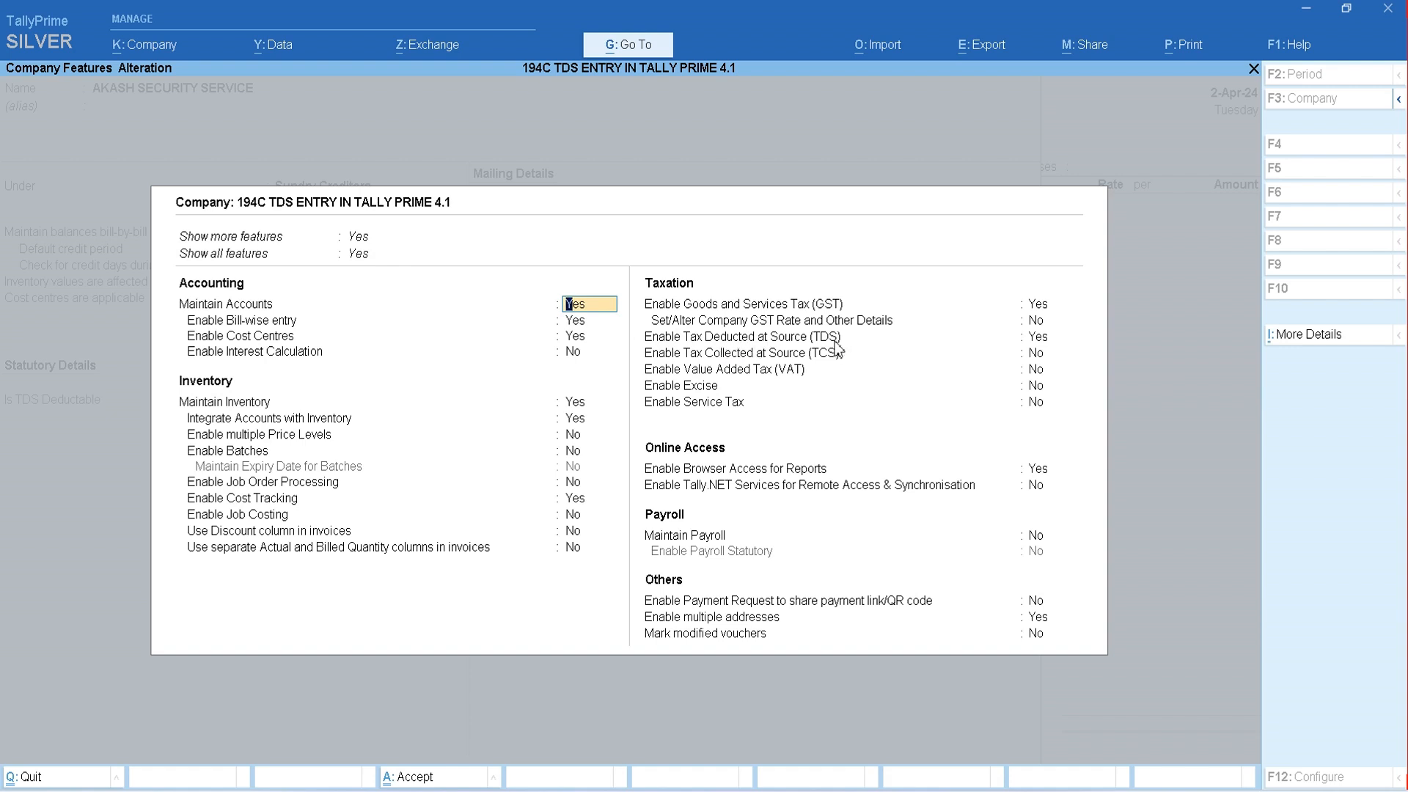
left_click(1038, 344)
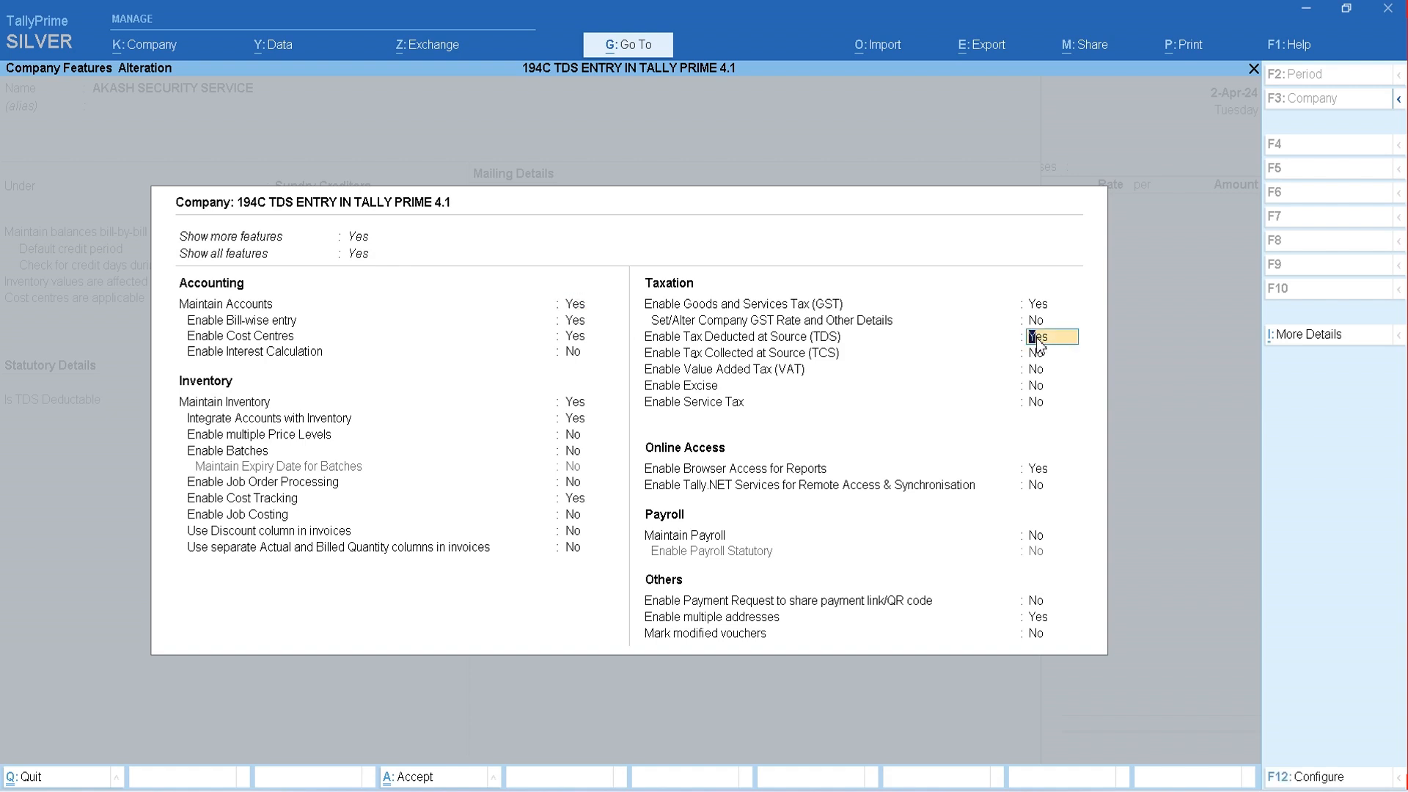
key("Return")
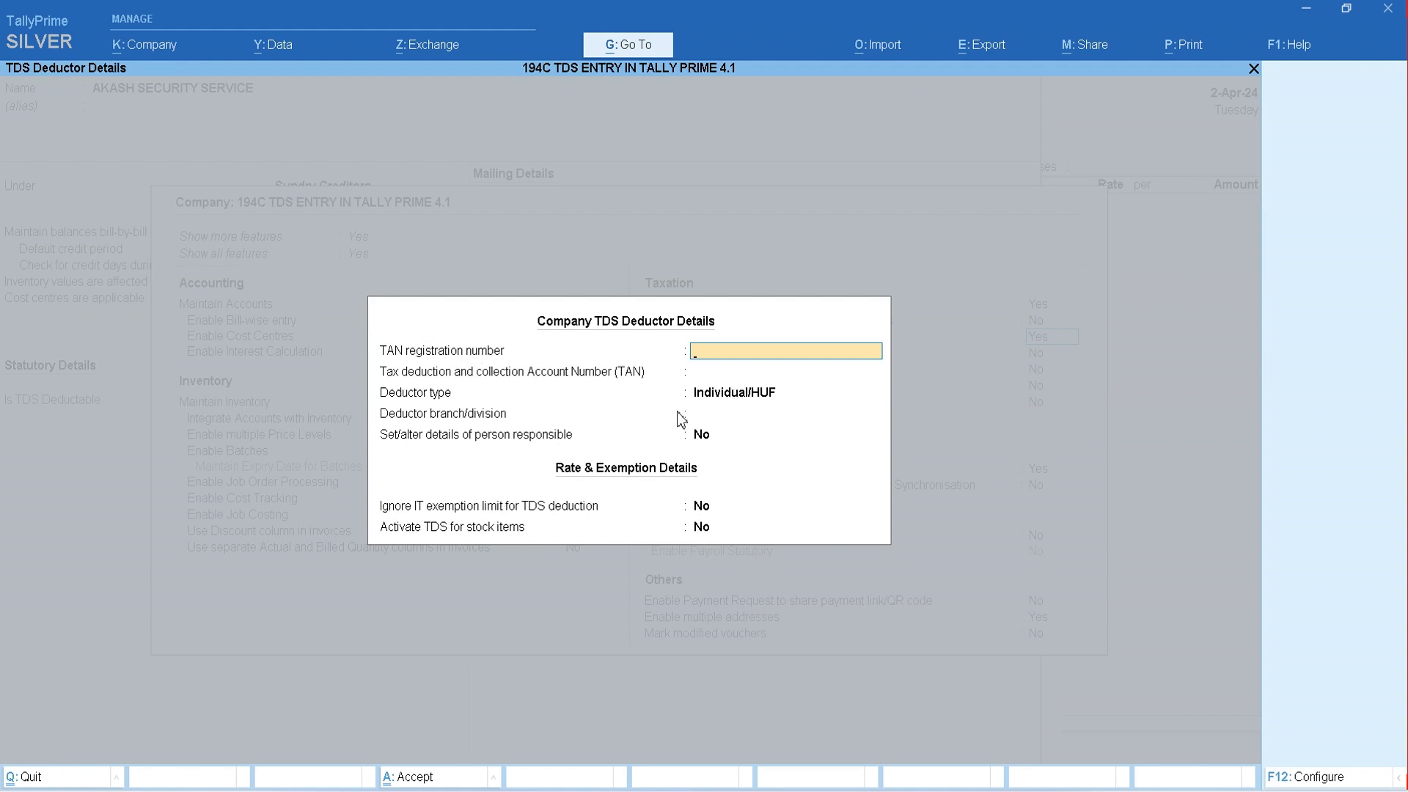
key("Return")
key("Return")
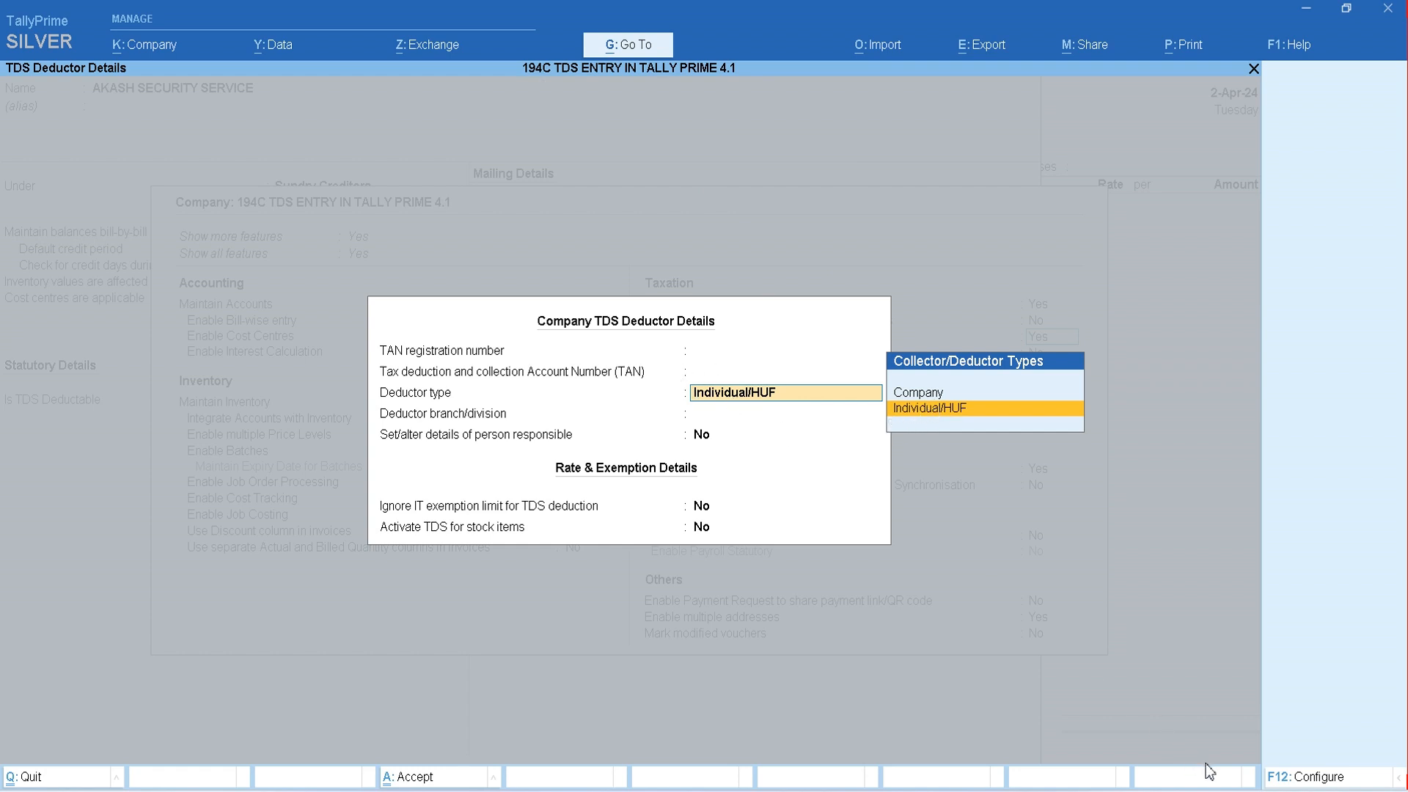
key("Return")
key("Return")
key("Return")
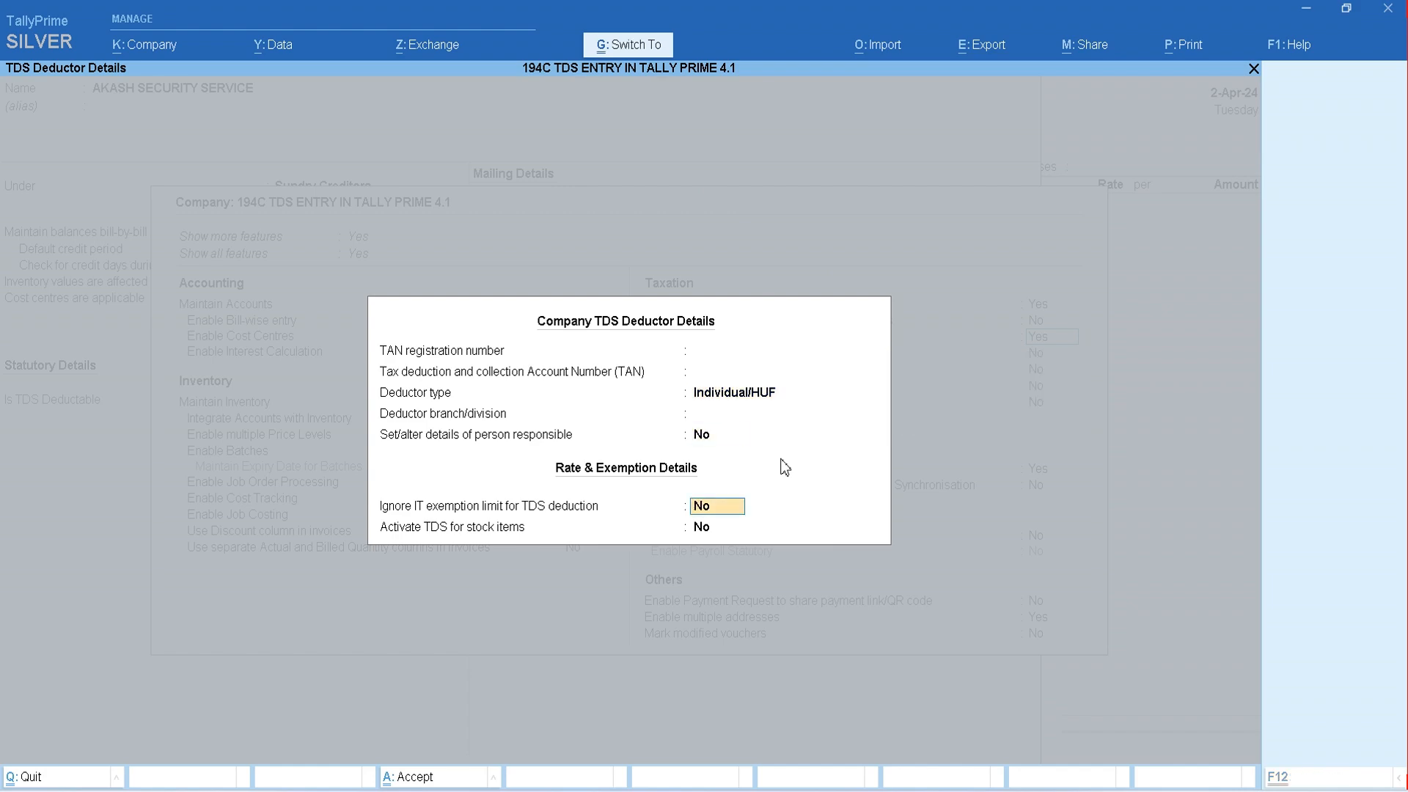
key("Return")
key("Return")
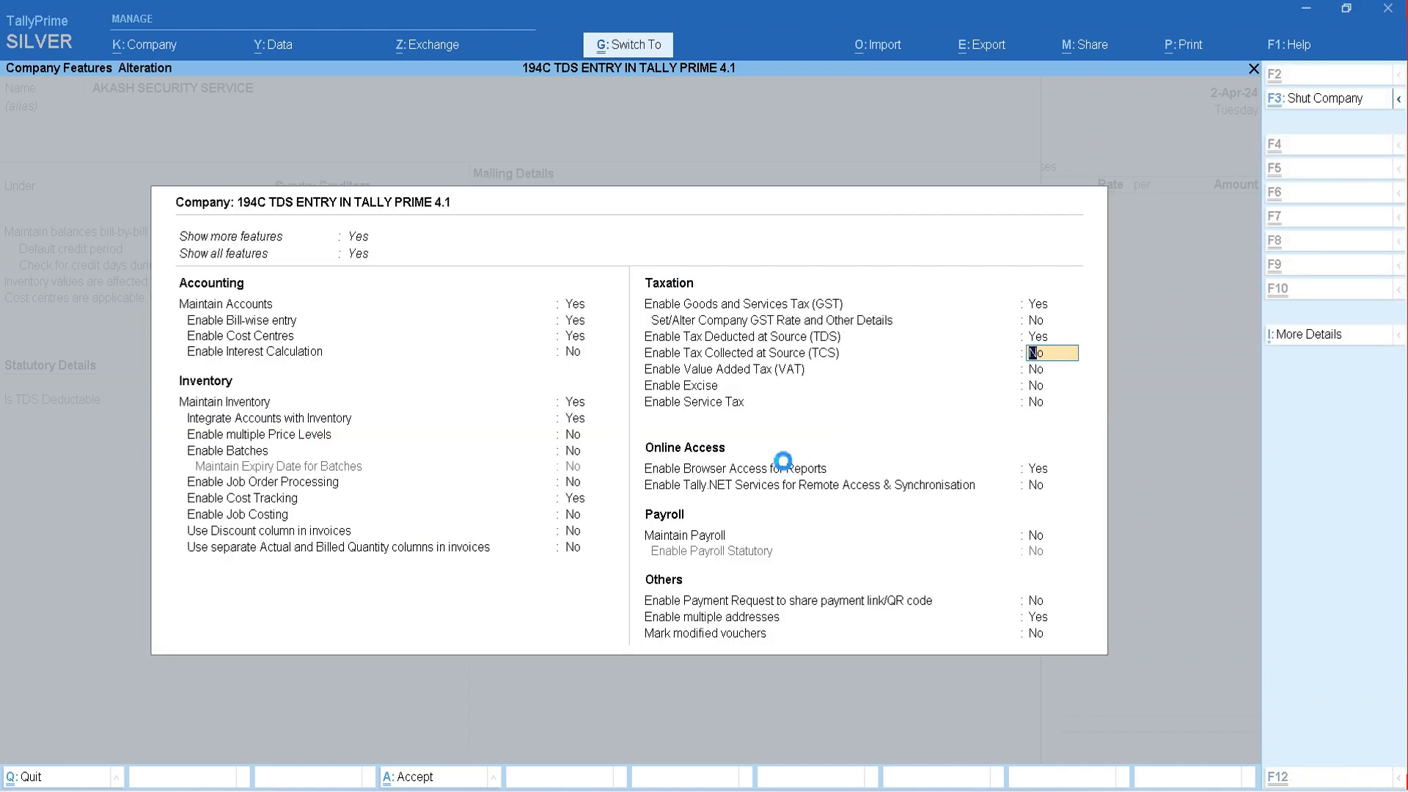
key("ctrl+a")
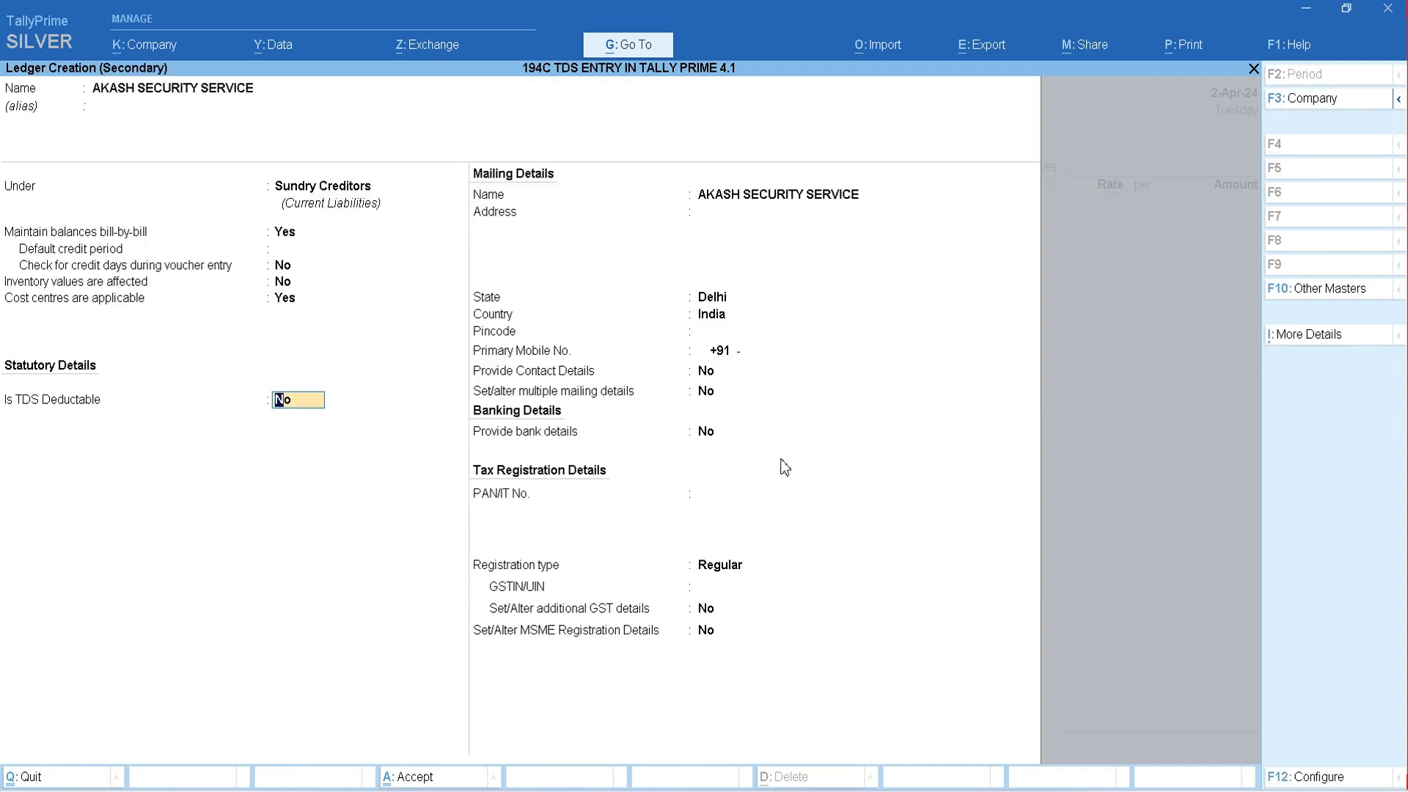
- Make the ledger TDS deductable and set its deductee type to Individual - Resident
type("Y")
key("Return")
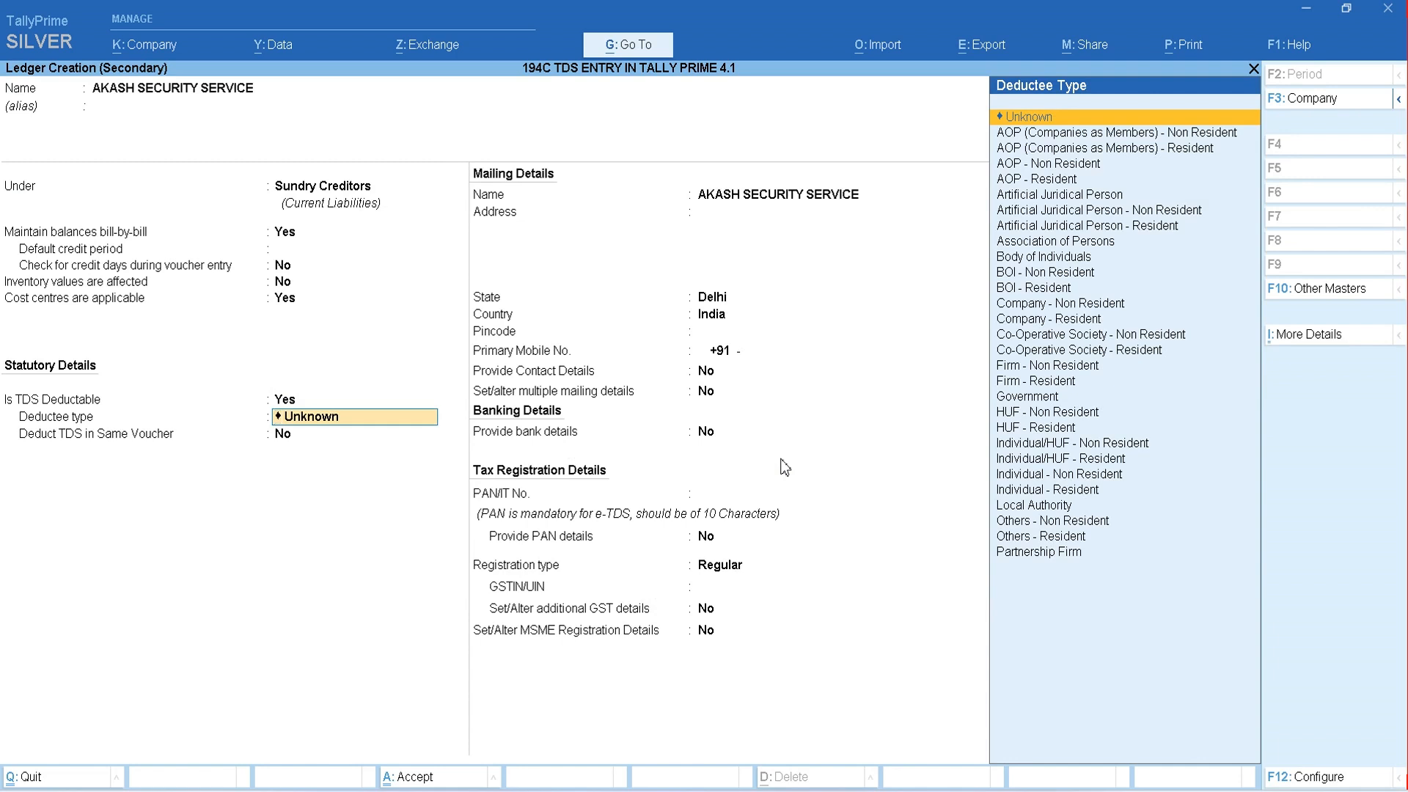
key("Down")
key("Down")
key("Down")
key("Down")
key("Down")
key("Down")
key("Down")
key("Down")
key("Down")
key("Down")
key("Down")
key("Down")
key("Down")
key("Down")
key("Down")
key("Down")
key("Down")
key("Down")
key("Down")
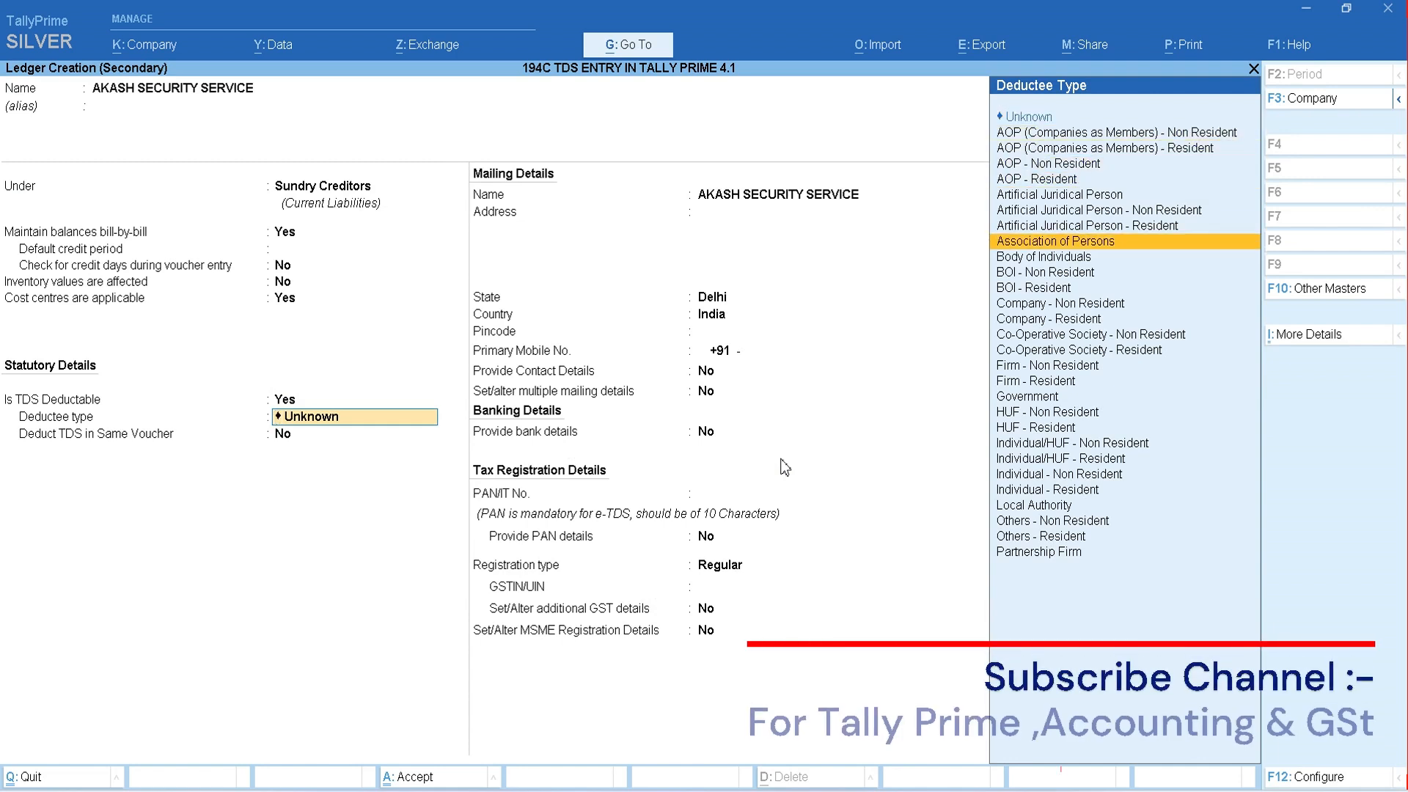
key("Down")
key("Down")
key("Down")
key("Down")
key("Down")
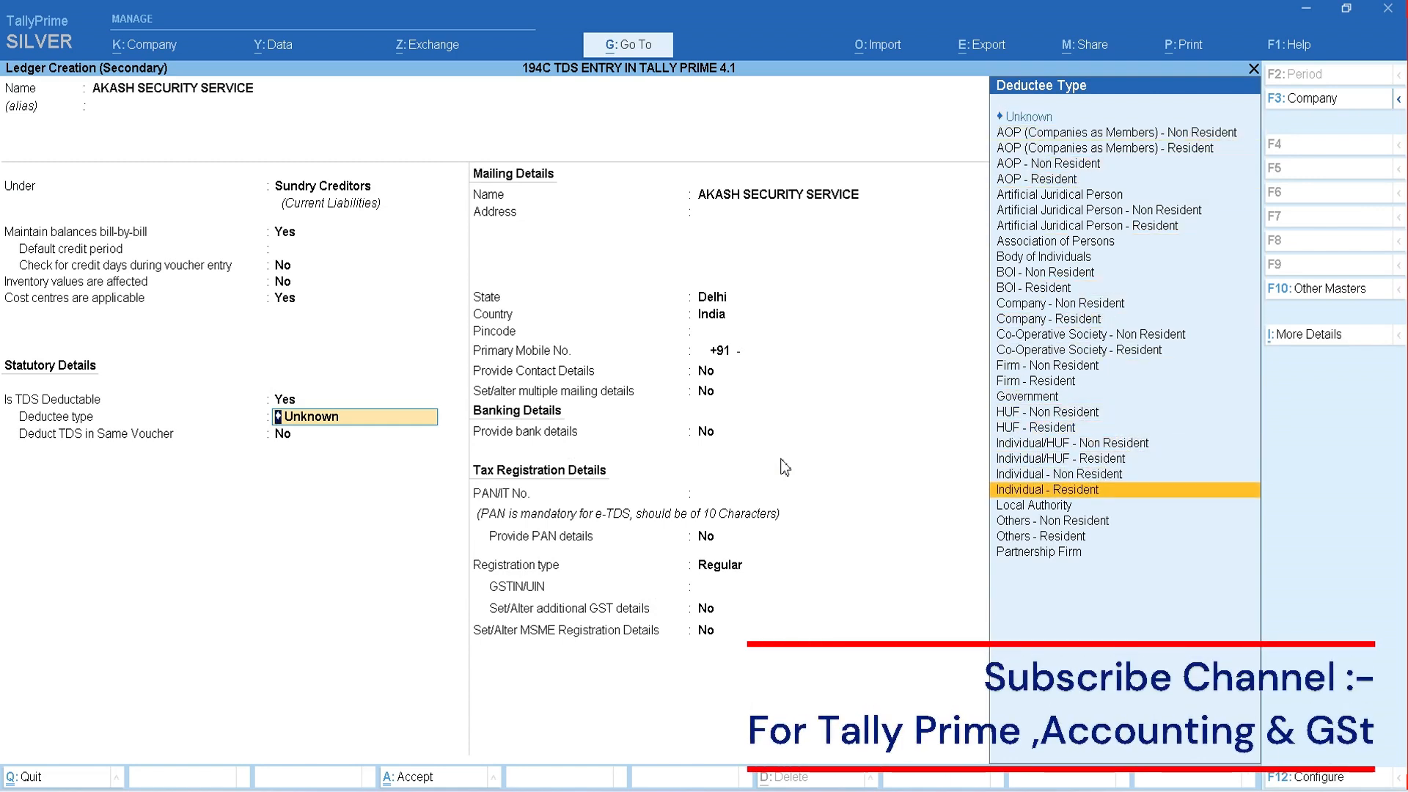
key("Return")
- Enable deducting TDS in the same voucher for the ledger and start creating a new nature of payment
key("y")
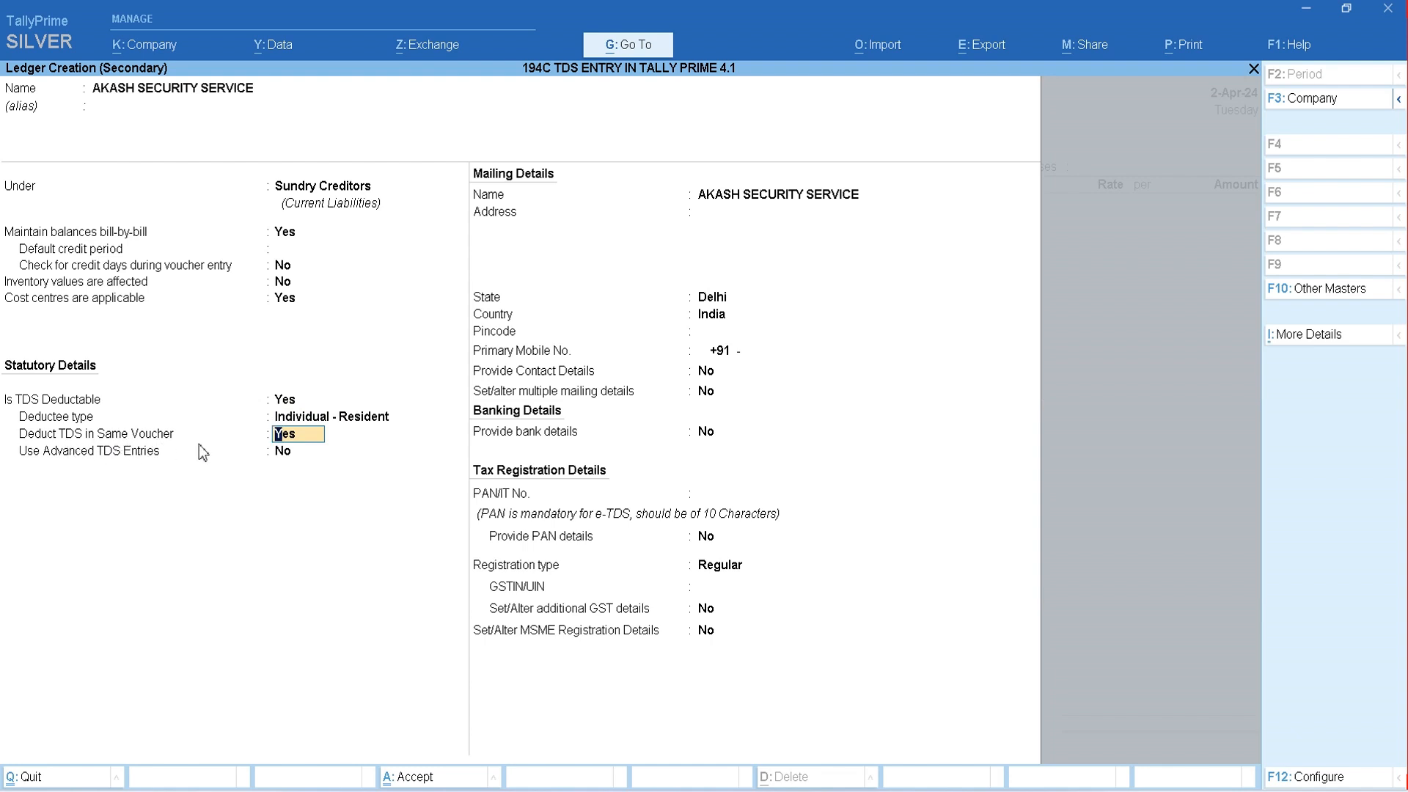
key("Return")
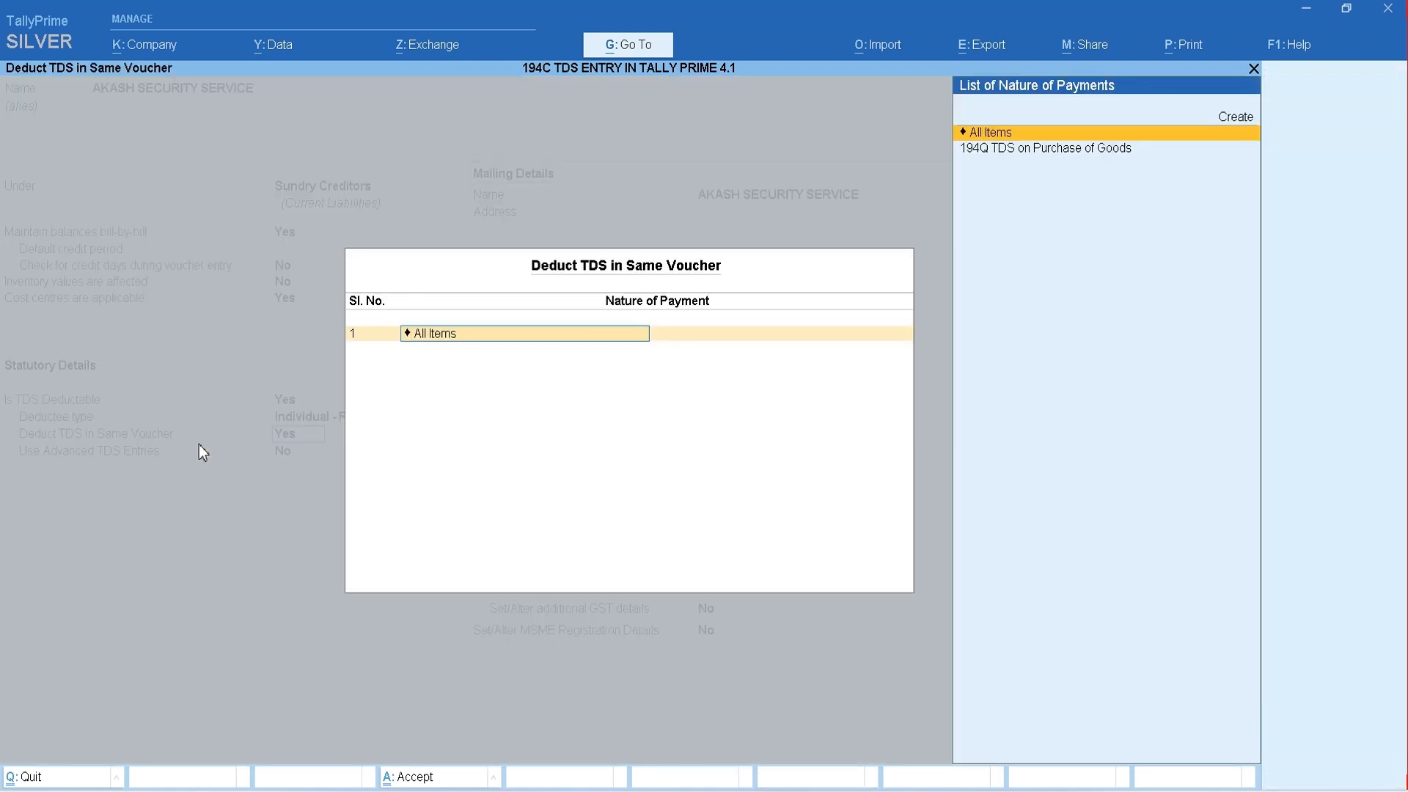
key("Down")
key("Down")
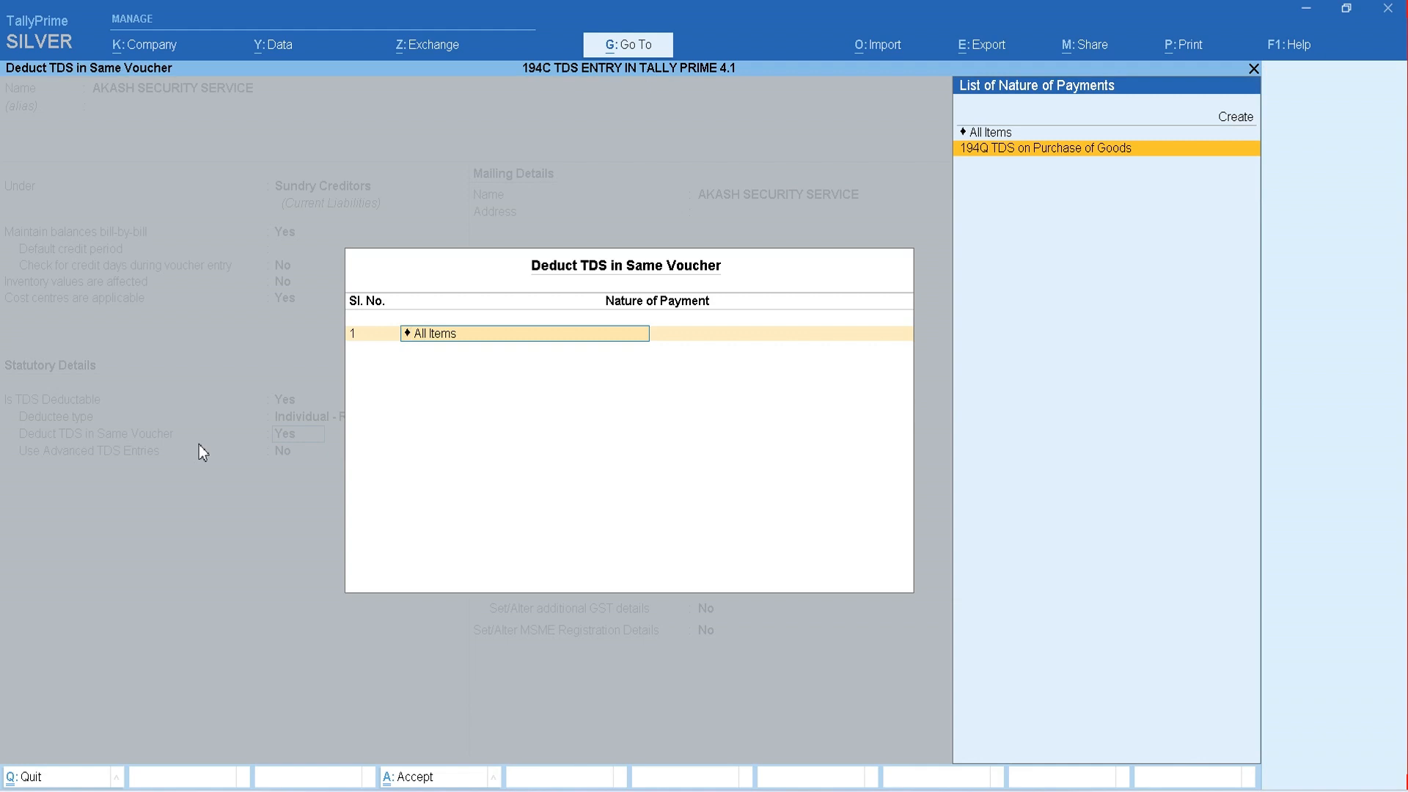
key("Up")
key("Up")
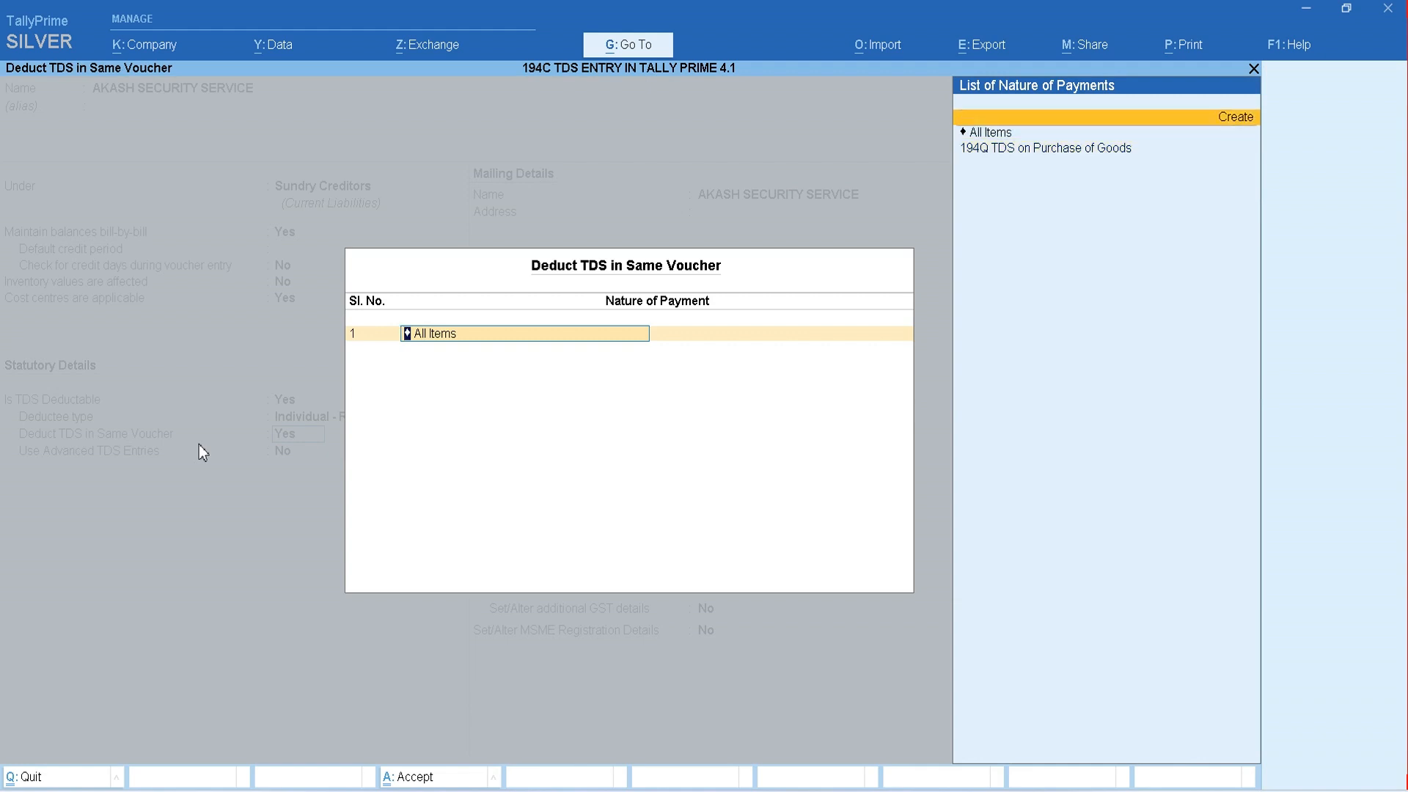
key("Return")
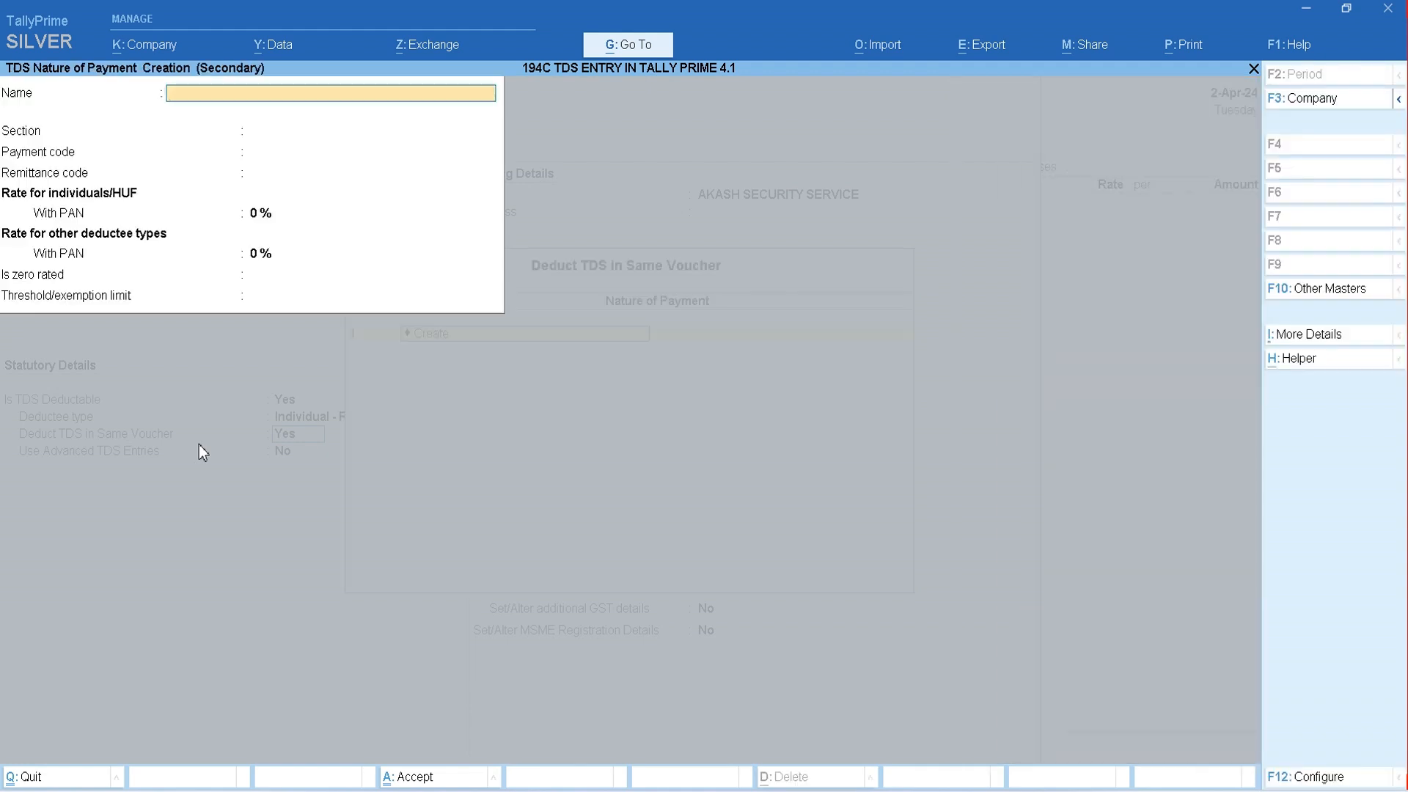
- Name the nature of payment 194 C TDS ON SECURITY (I), with section 194C and payment code 194
type("194 C TDS ON SECURITY (I")
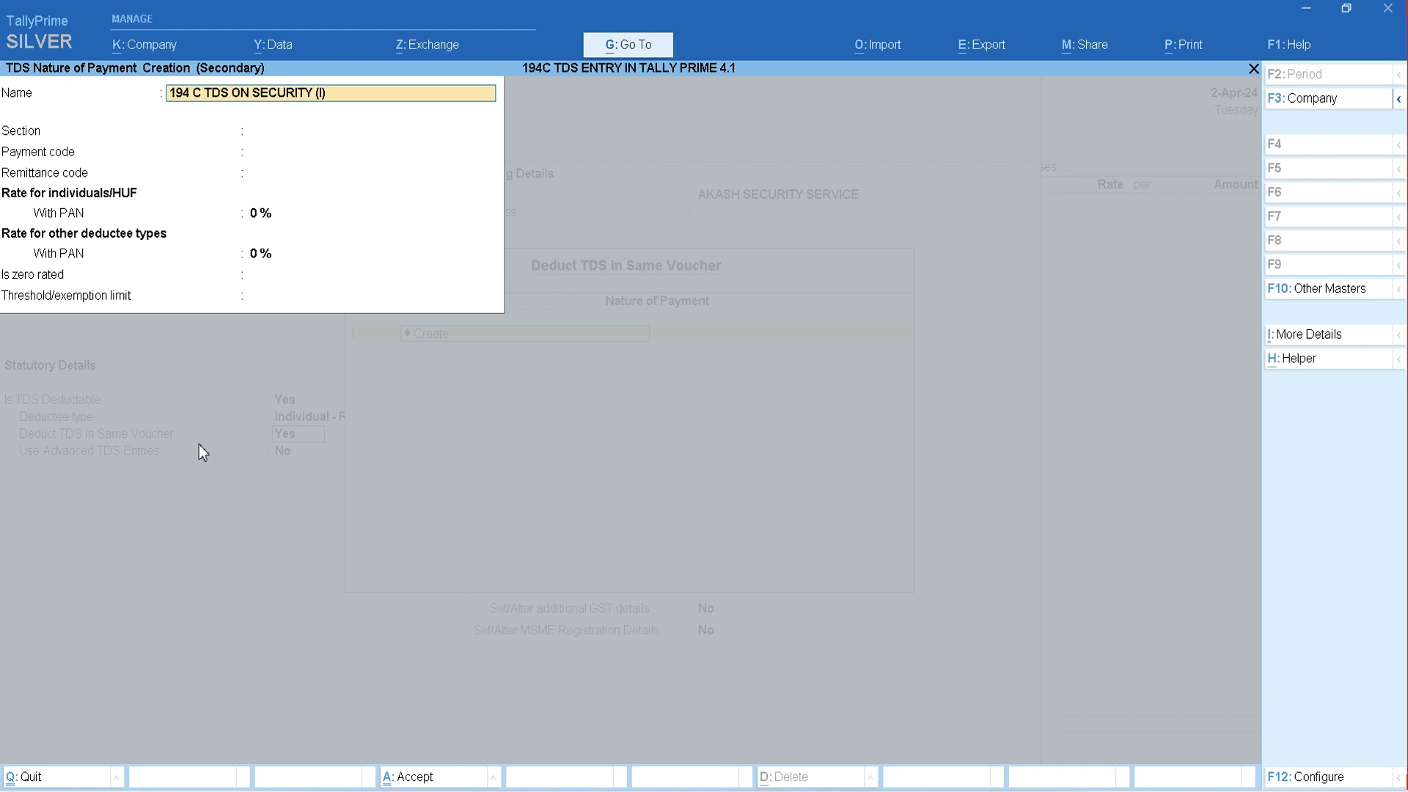
key("Return")
type("194C")
key("Return")
type("194")
key("Return")
- Set the with-PAN rate to 1% for all deductee types, leave the threshold blank, and save the nature of payment into the ledger's deduction list
key("Return")
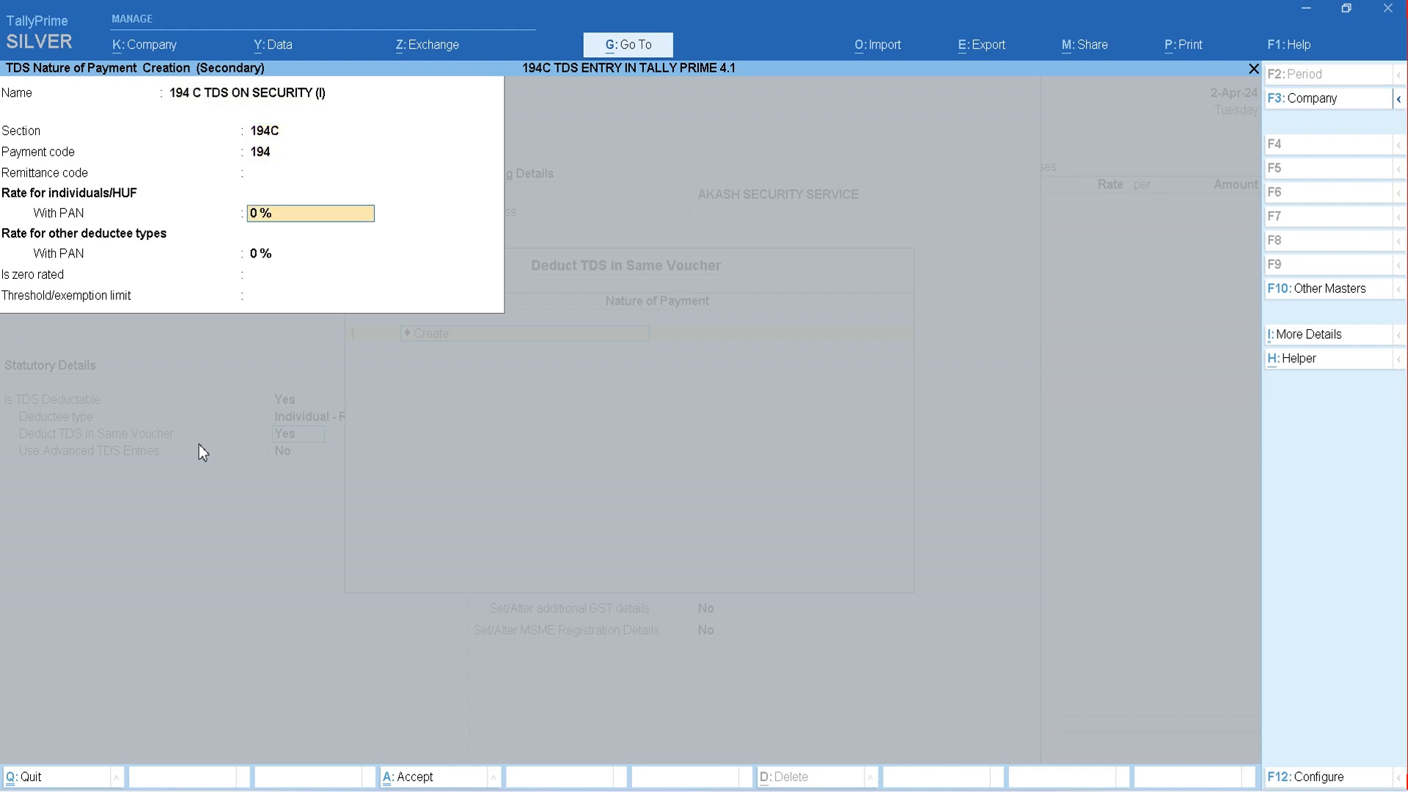
type("1")
key("Return")
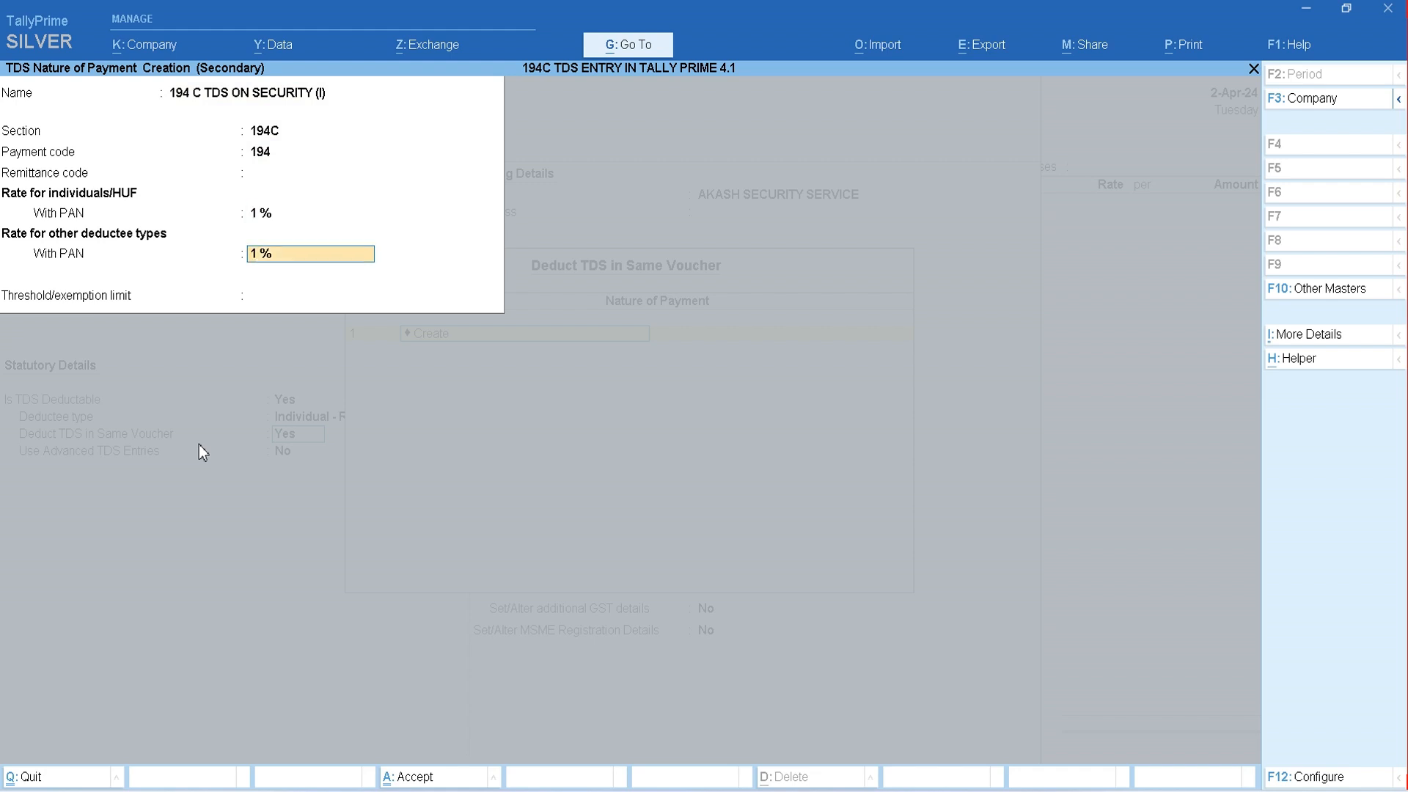
key("Return")
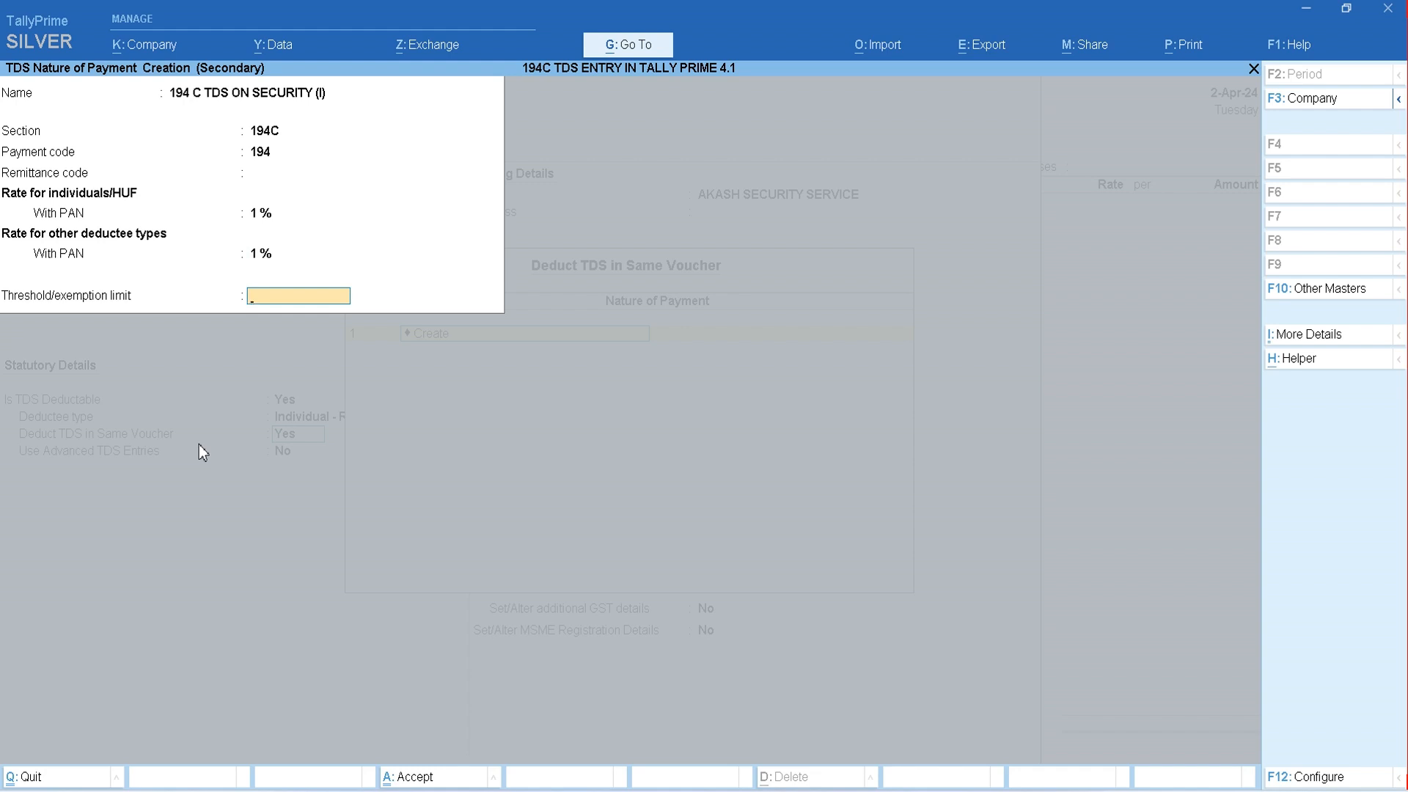
key("Return")
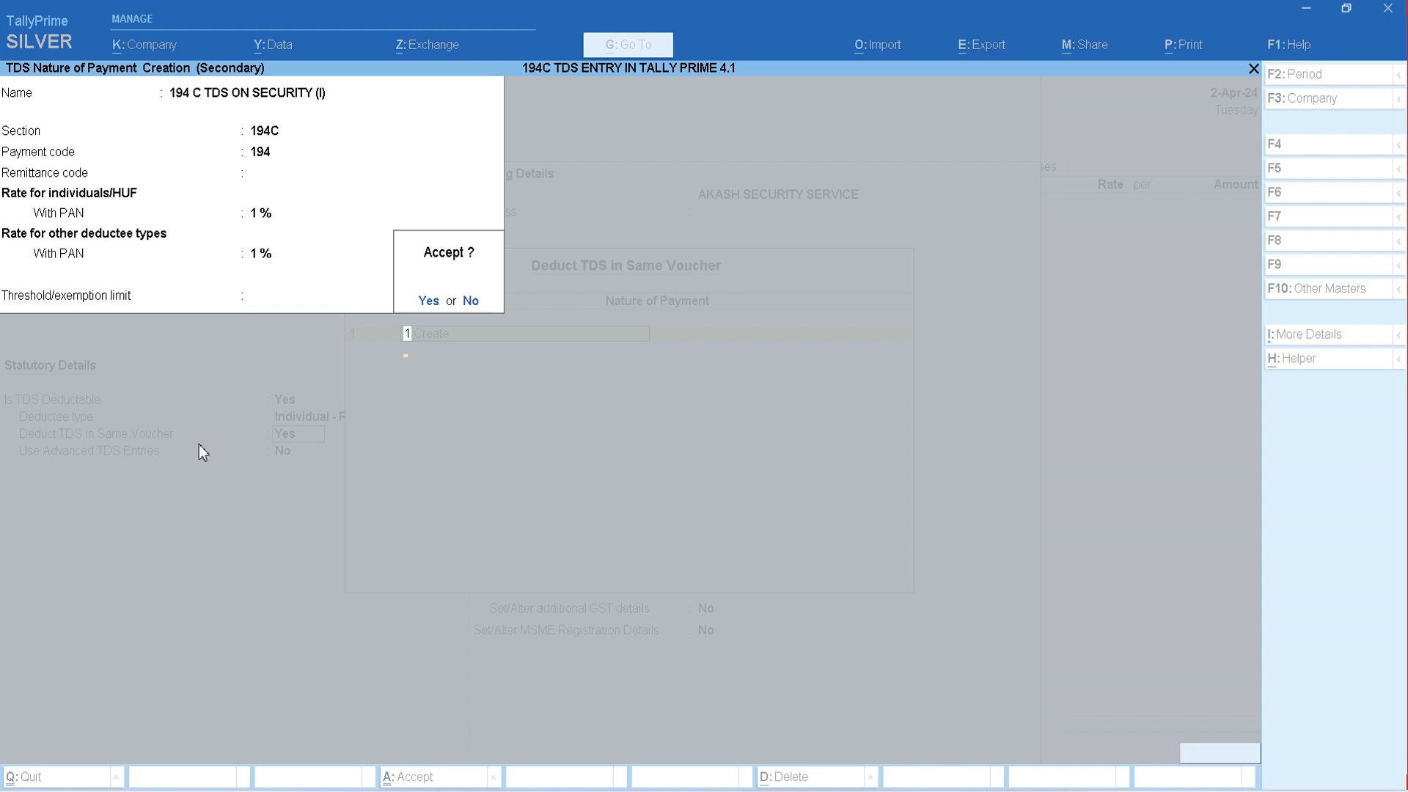
key("Return")
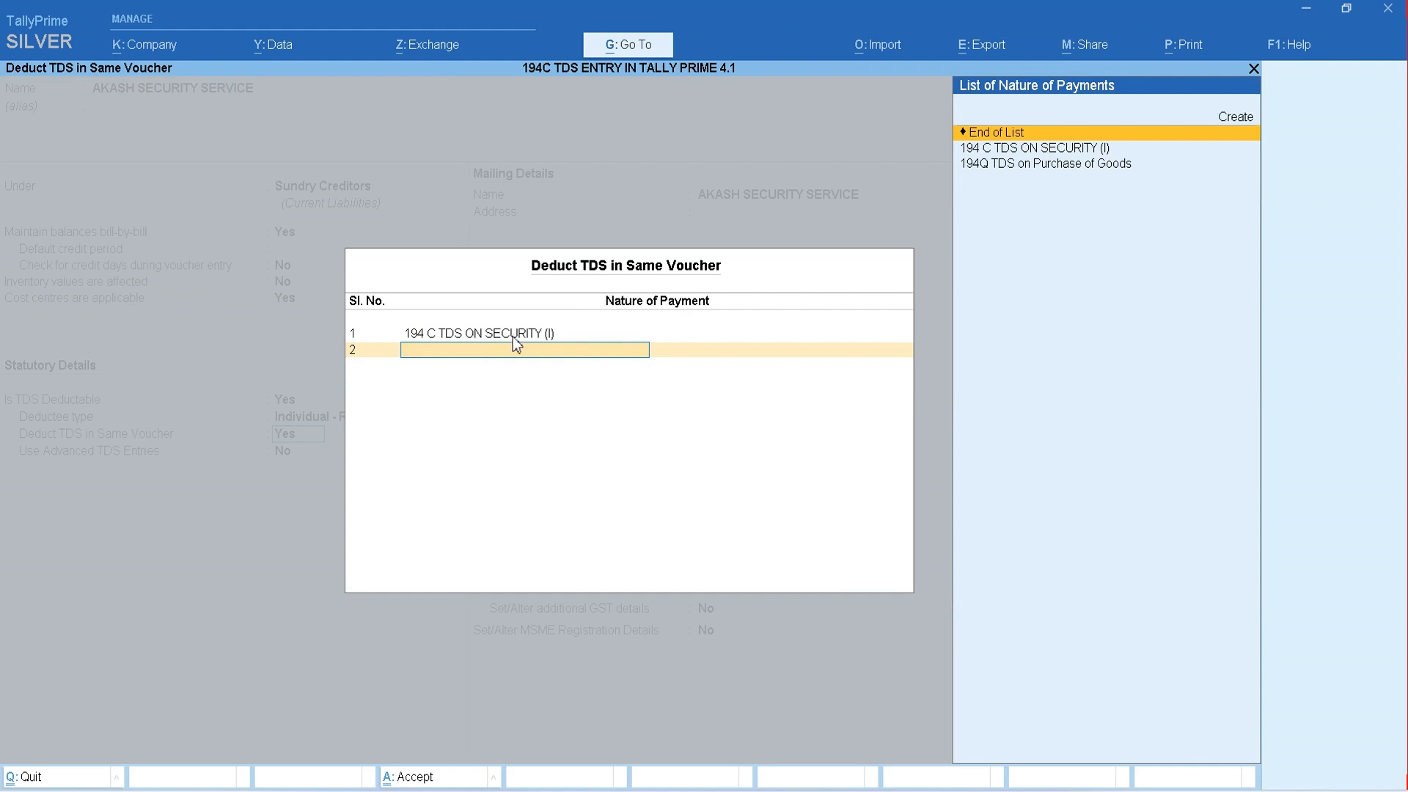
key("Return")
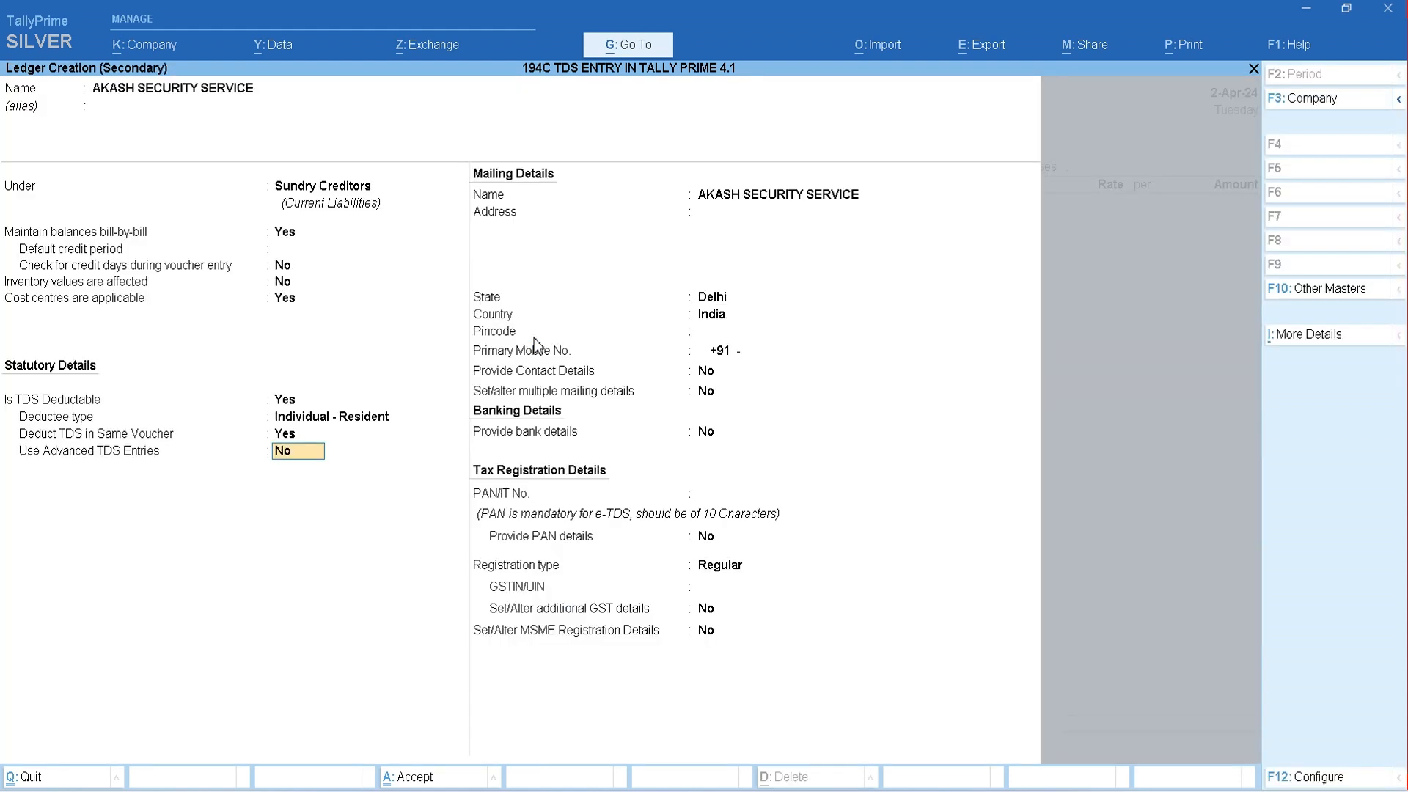
- Enable advanced TDS entries and make ignoring the income tax exemption limit Applicable for 194 C TDS ON SECURITY (I)
type("y")
key("Return")
key("Return")
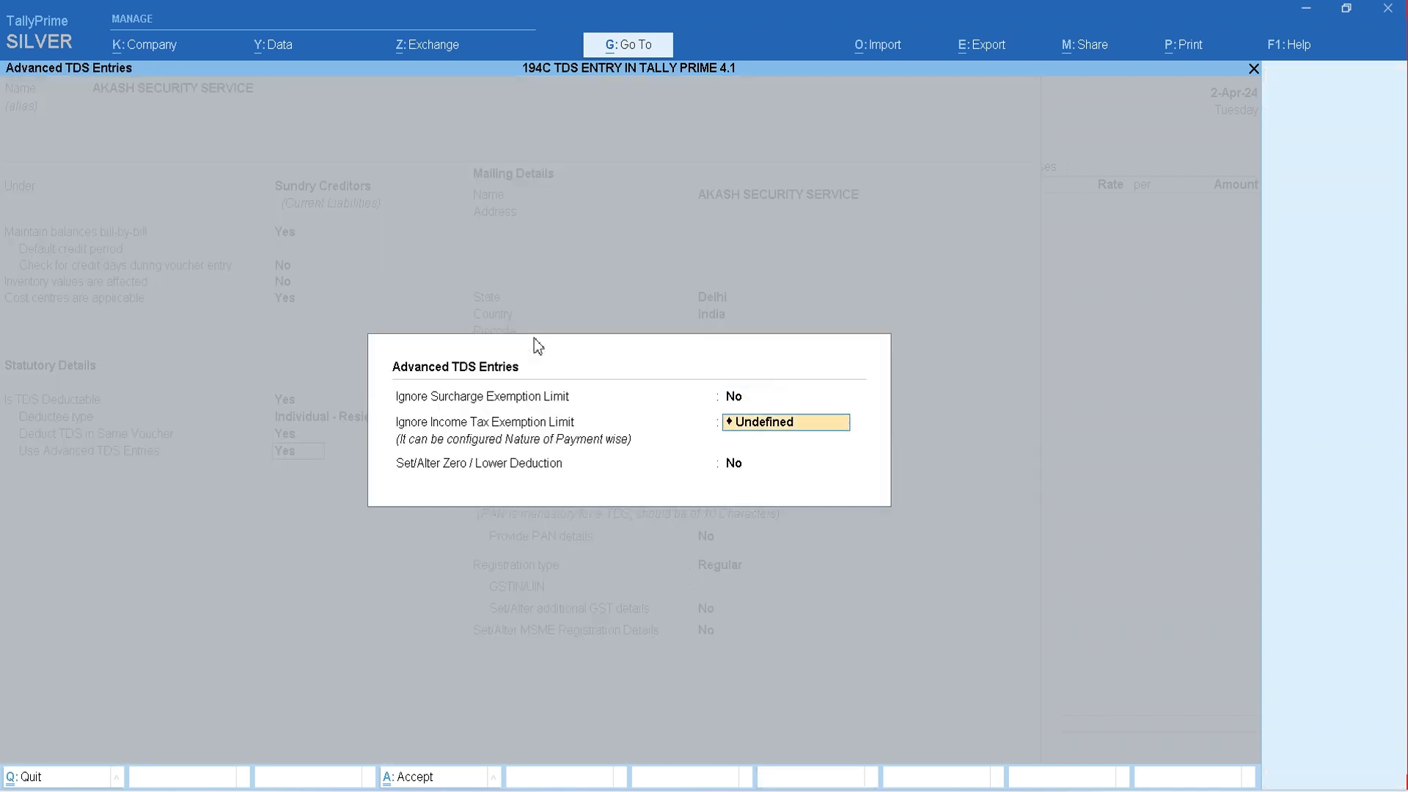
key("Up")
key("Up")
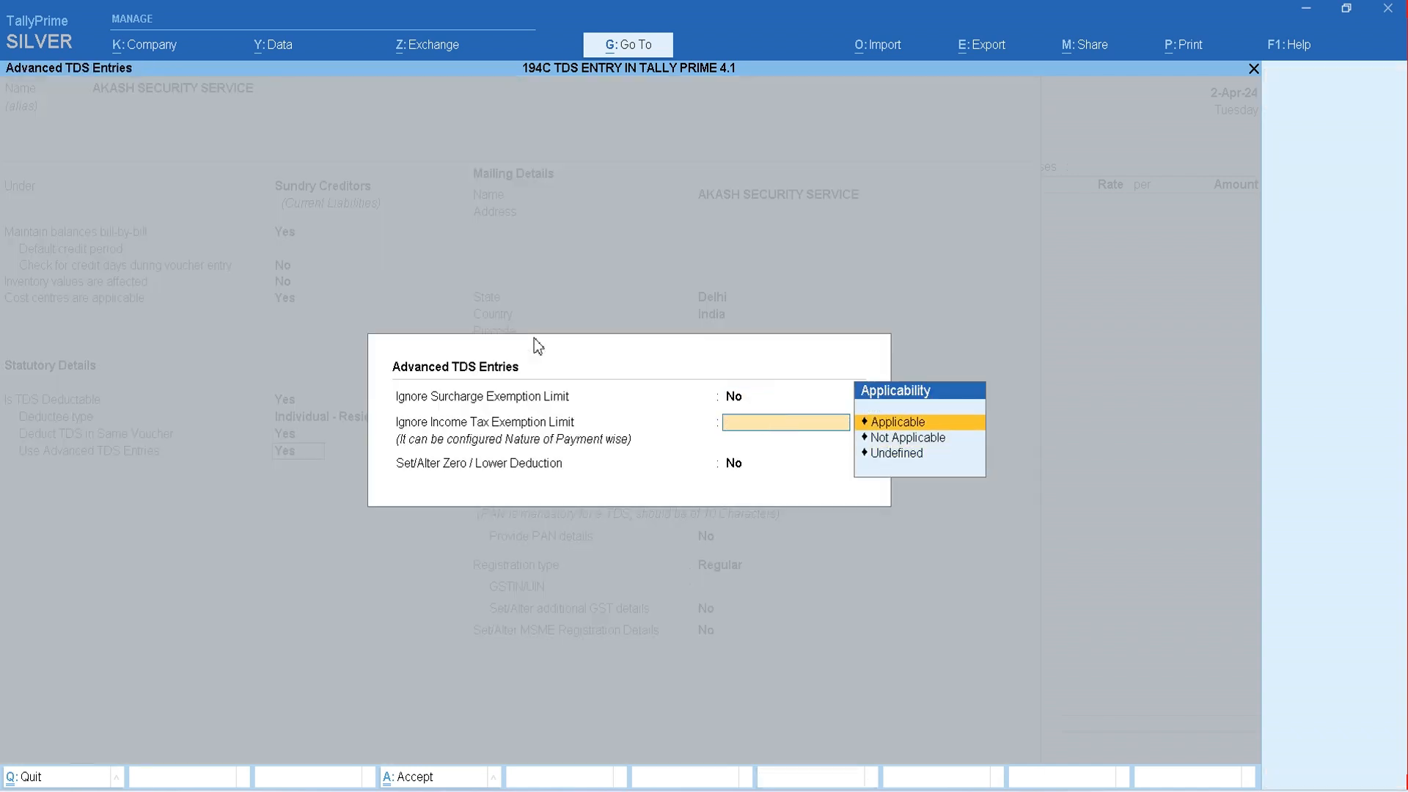
key("Return")
key("Down")
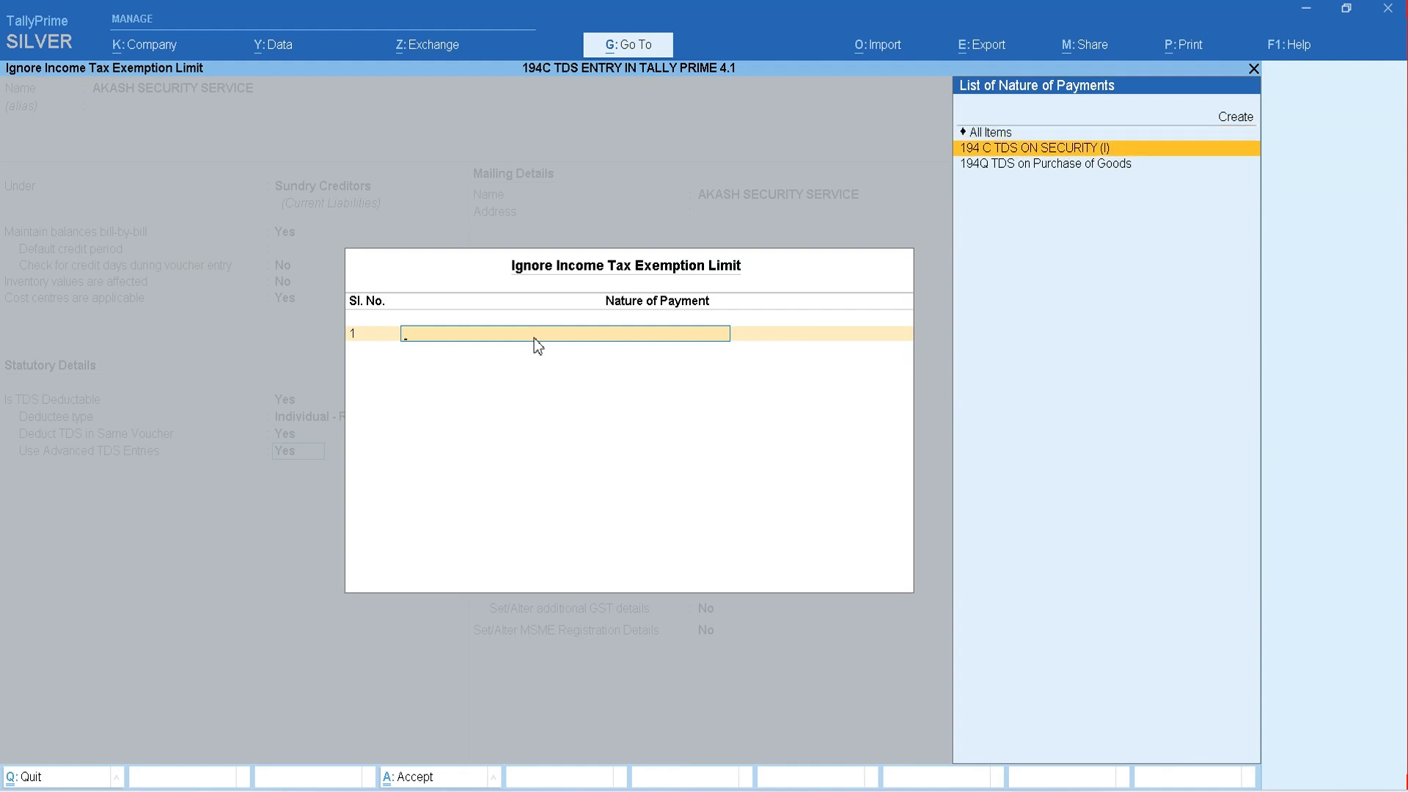
key("Return")
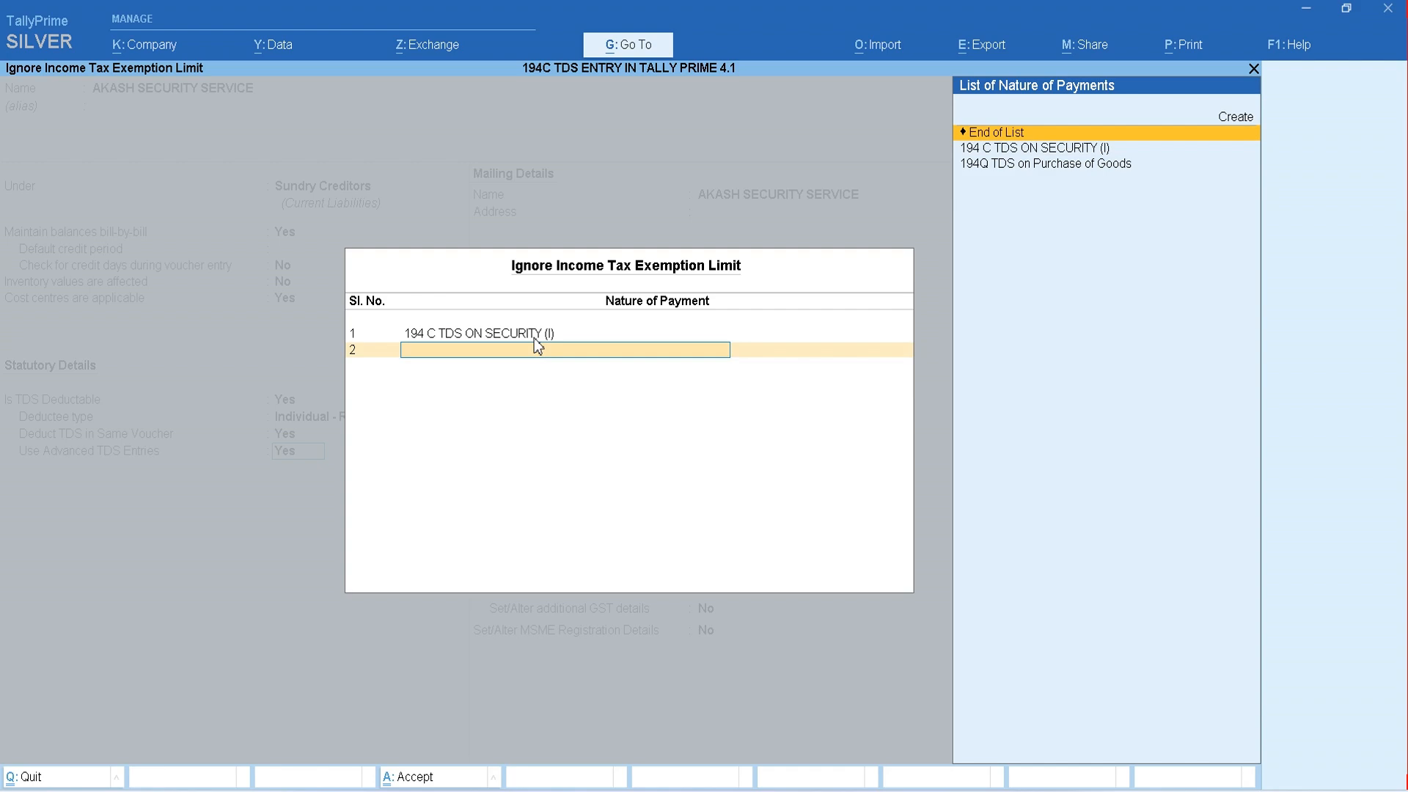
key("Return")
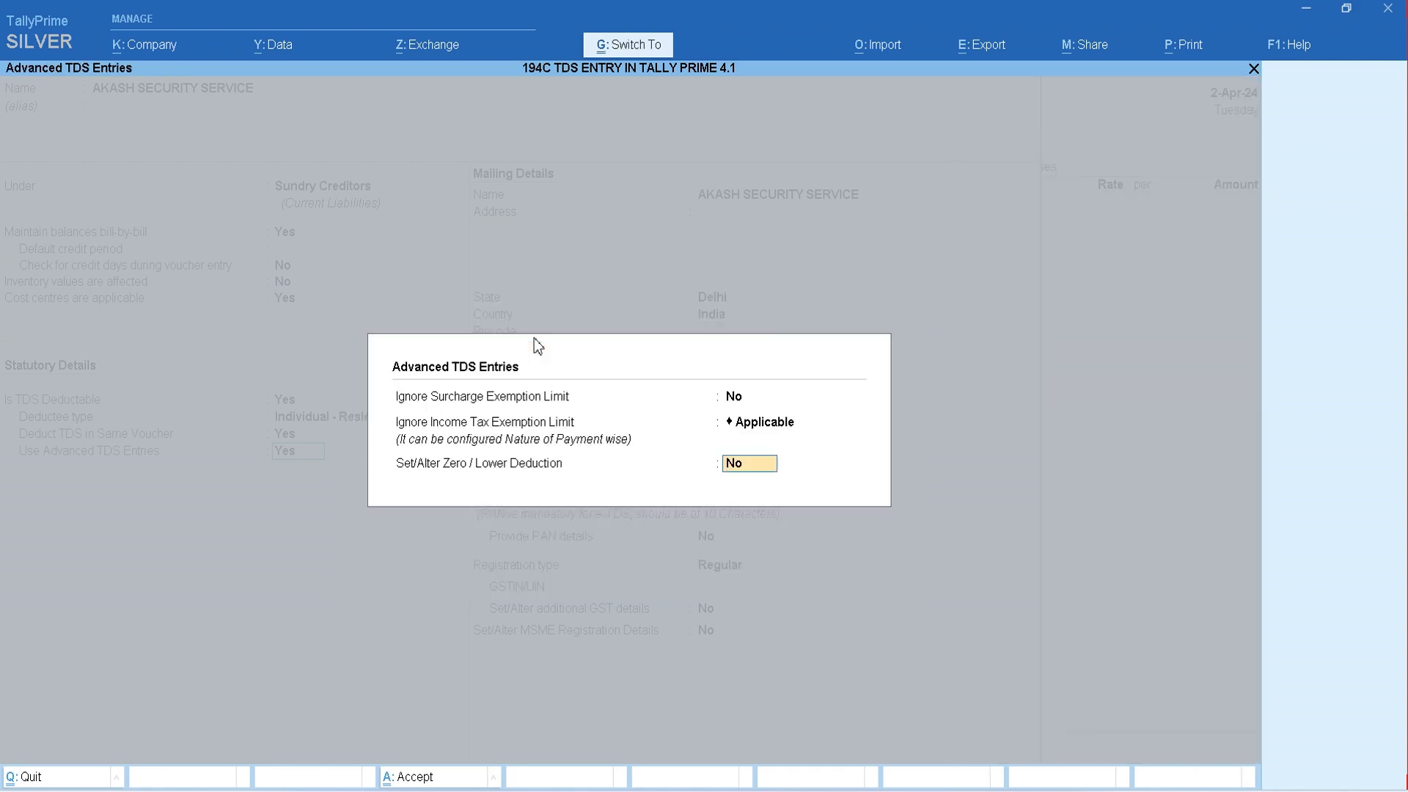
- Accept the advanced TDS entries with zero/lower deduction set to No, keeping Delhi and India in the party ledger's mailing details
key("Return")
key("Return")
key("Return")
key("Return")
key("Return")
key("Return")
key("Return")
key("Return")
key("Return")
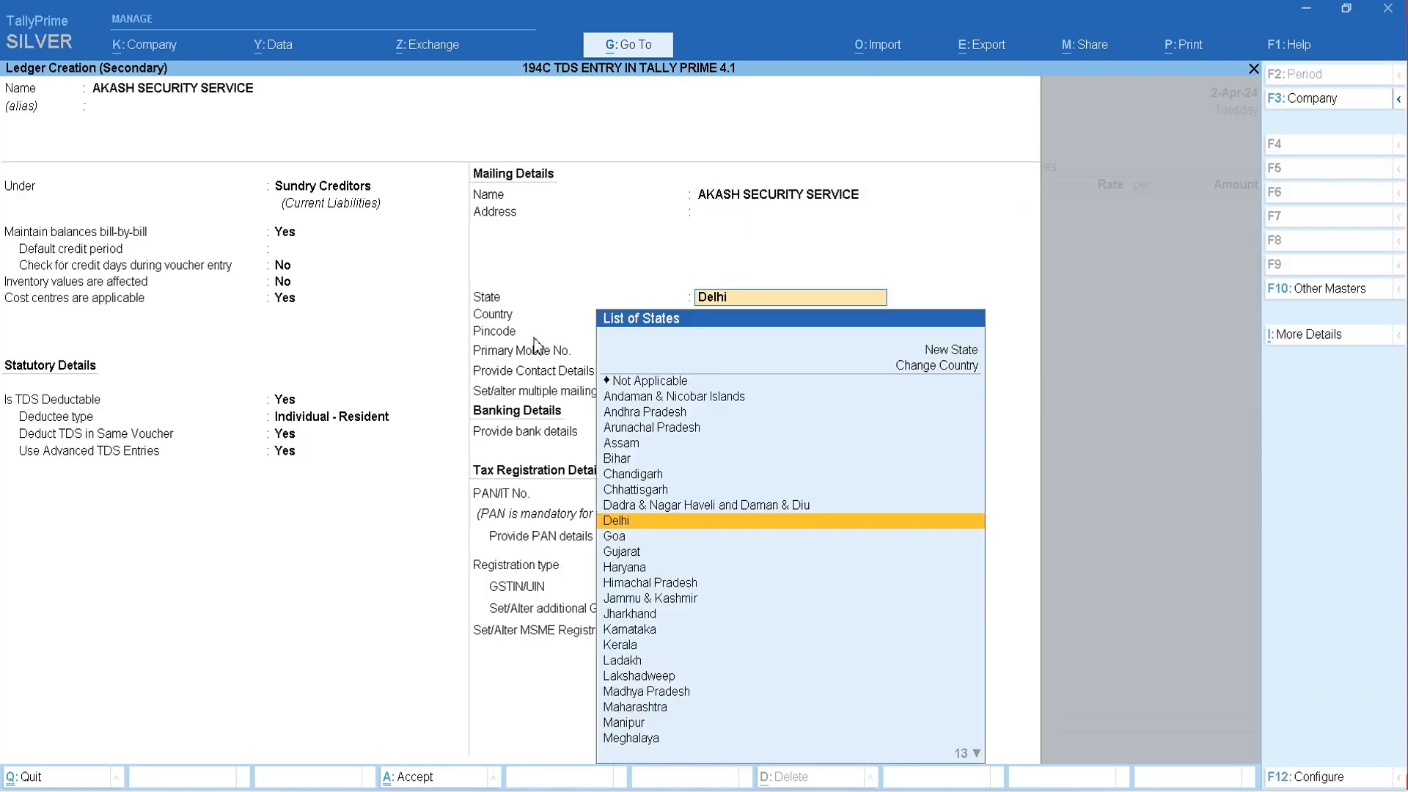
key("Return")
key("Return")
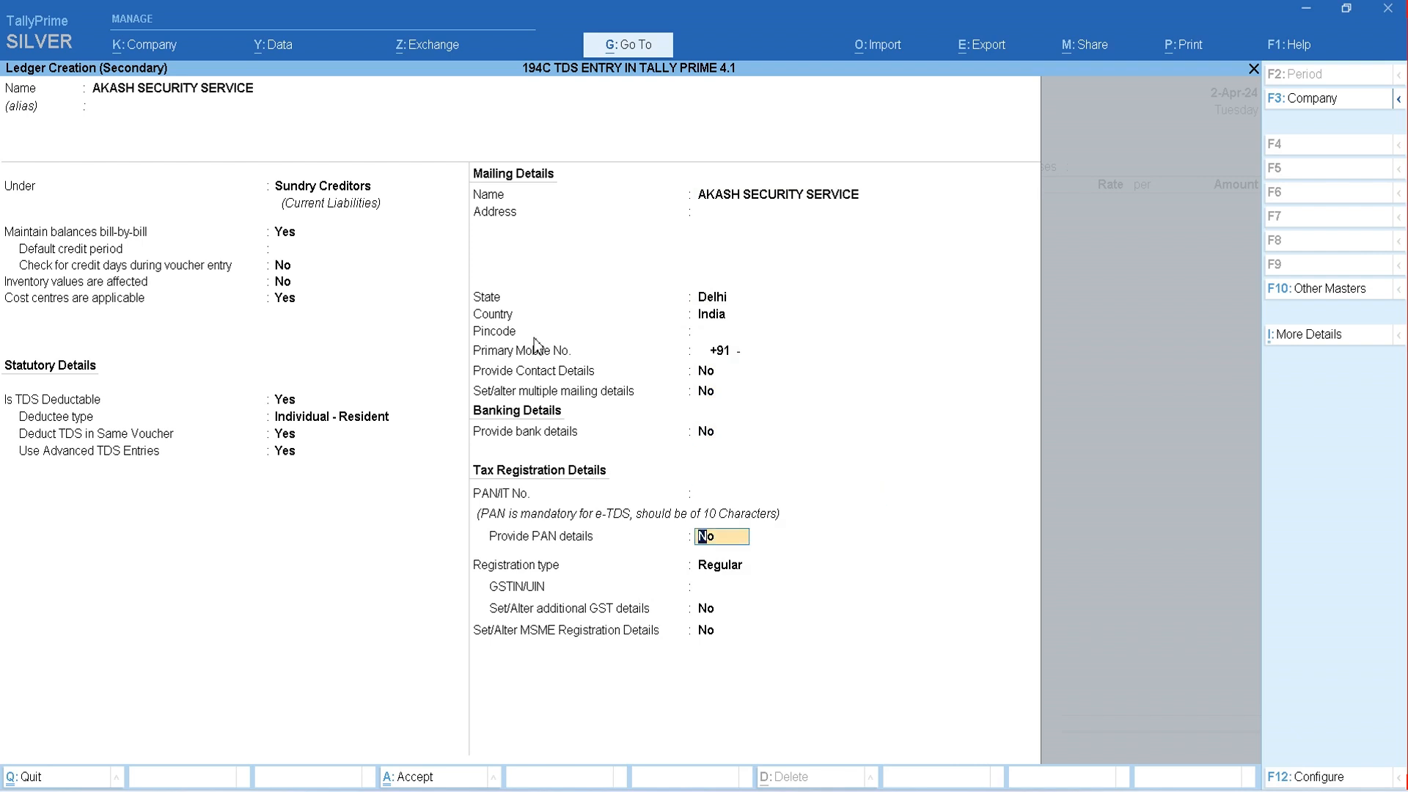
- Enter the party's PAN in the AKASH SECURITY SERVICE ledger's tax registration details
key("BackSpace")
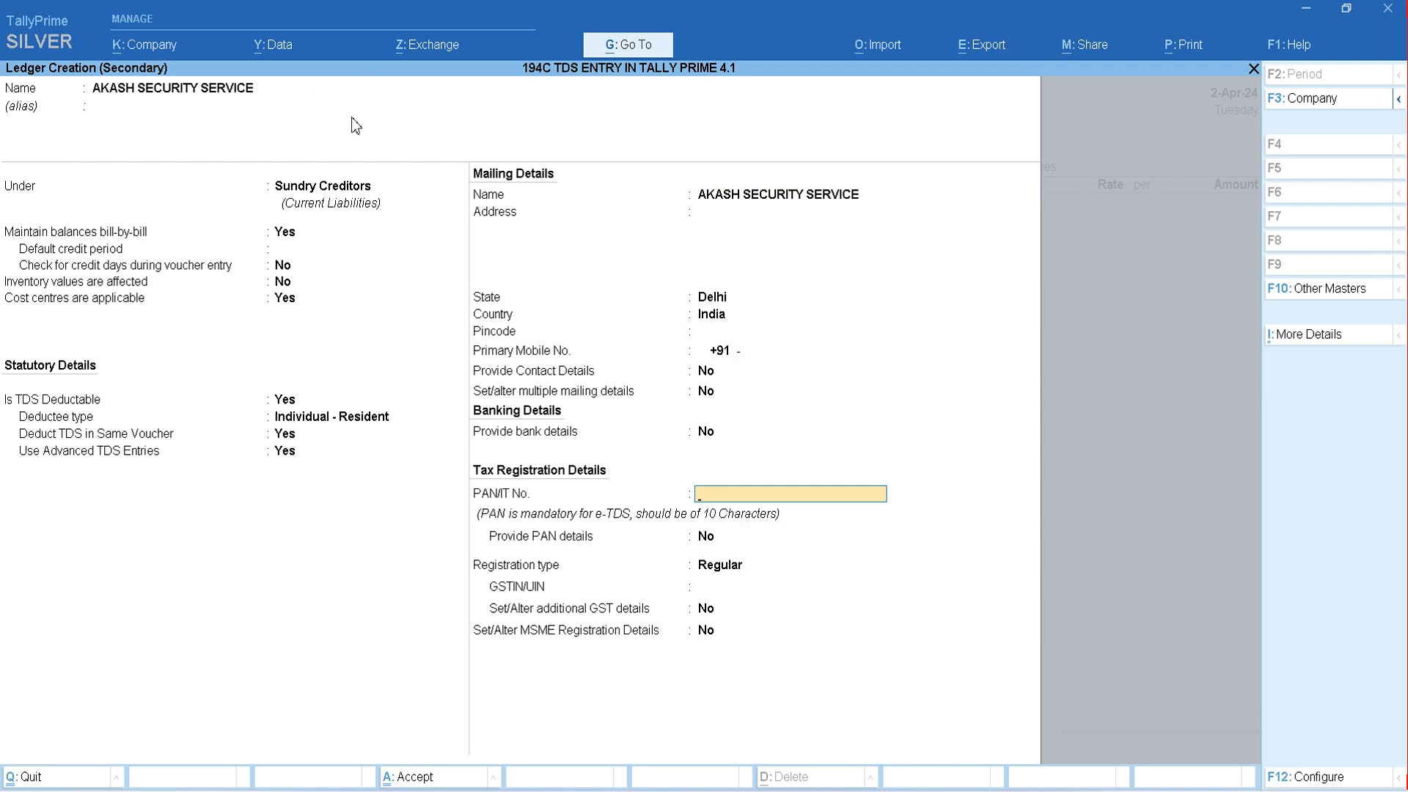
type("AQGG")
key("BackSpace")
type("PJ2504A")
key("Return")
- Provide PAN details with effective date 1-4-2024 and AKASH SECURITY SERVICE as the name on PAN, and save the party ledger
type("y")
key("Return")
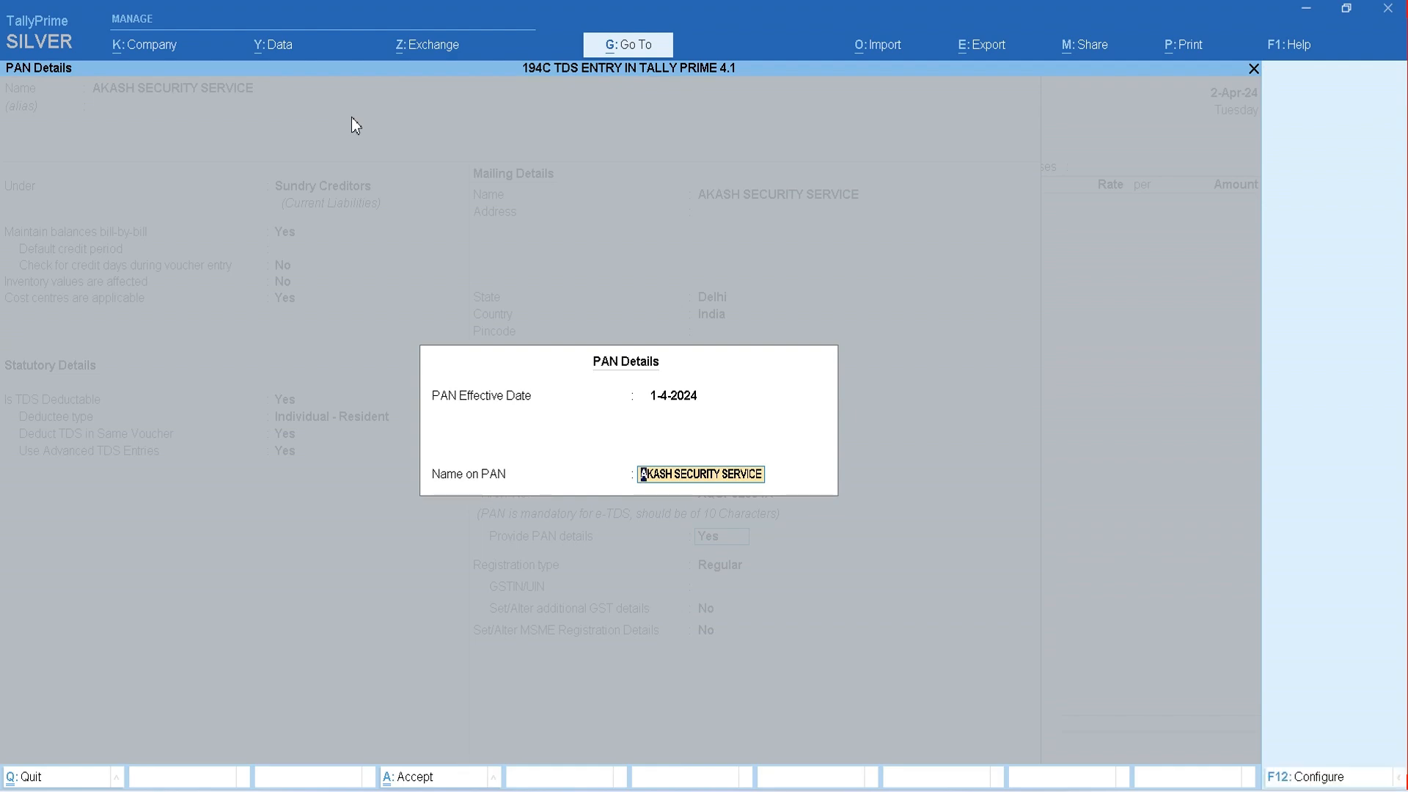
key("Return")
key("ctrl+a")
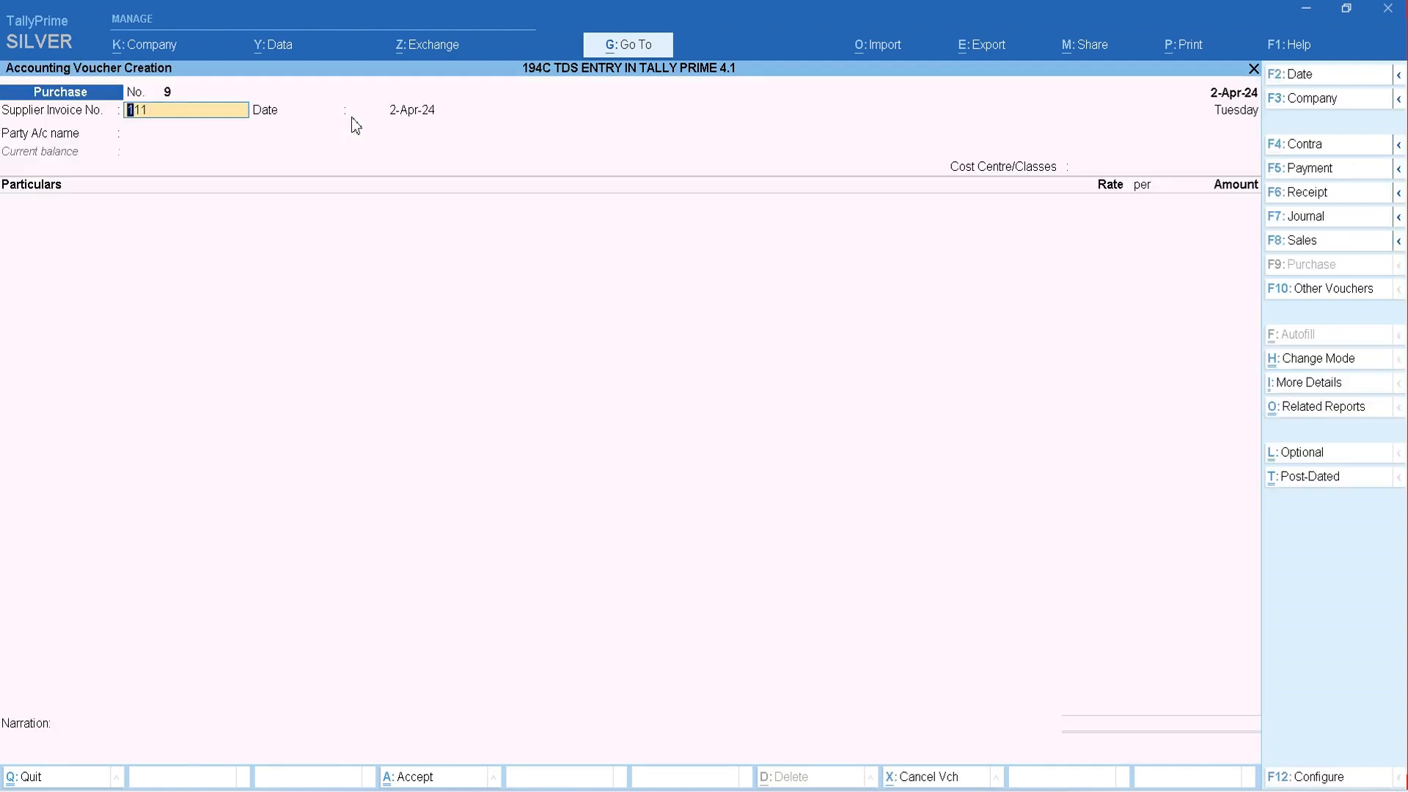
- Keep supplier invoice 111 dated 2-Apr-24, choose AKASH SECURITY SERVICE as the party account, and set the cost centre class to Not Applicable
key("Return")
key("Return")
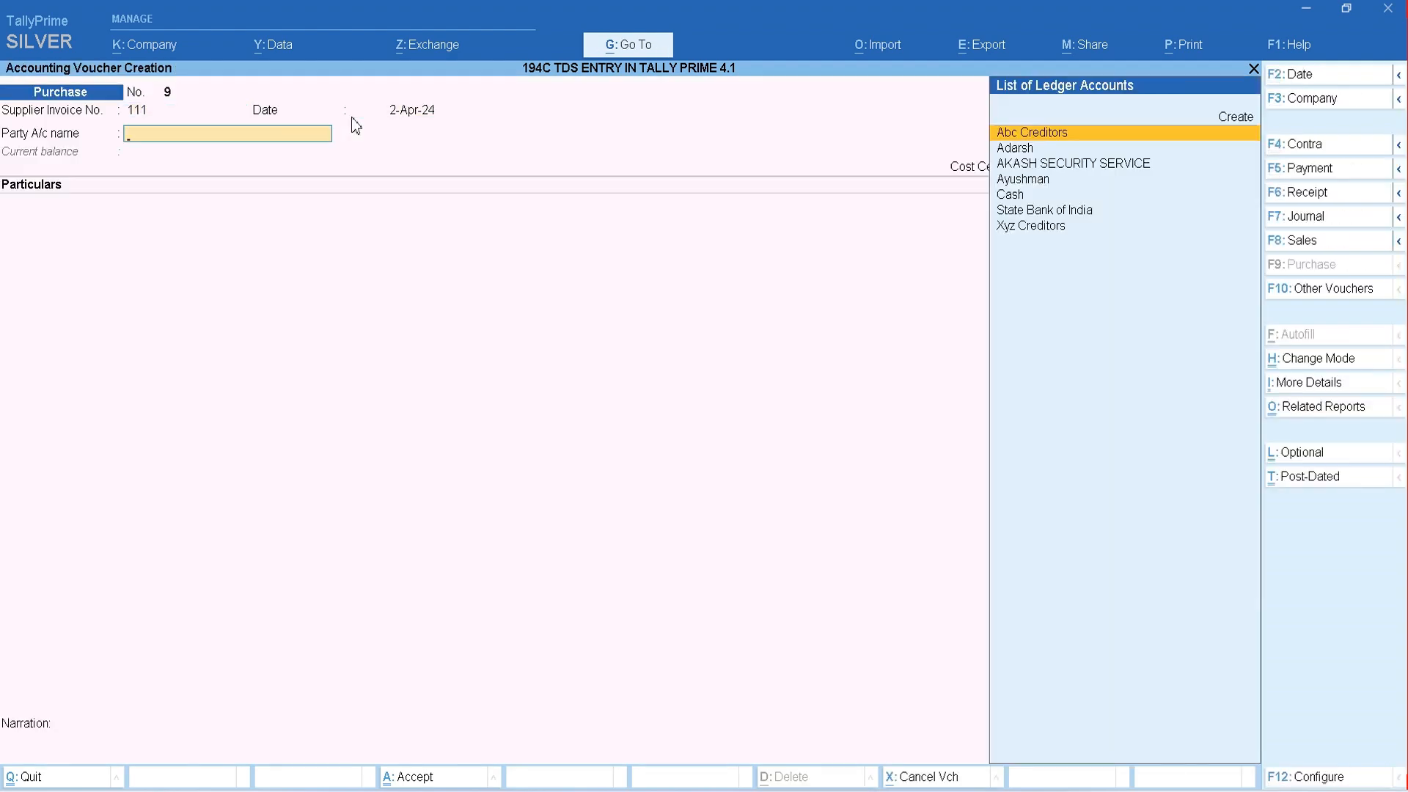
key("Down")
key("Down")
key("Return")
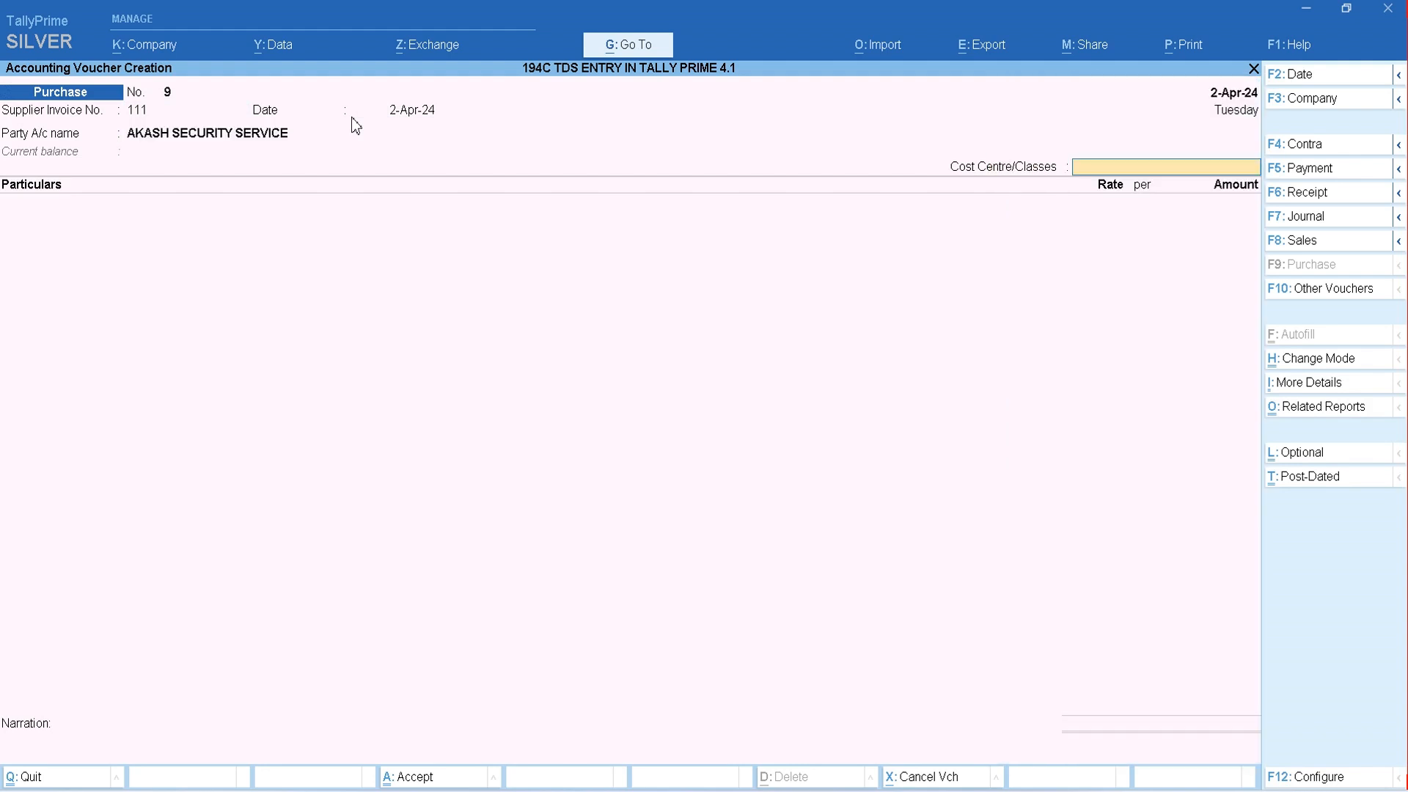
key("Return")
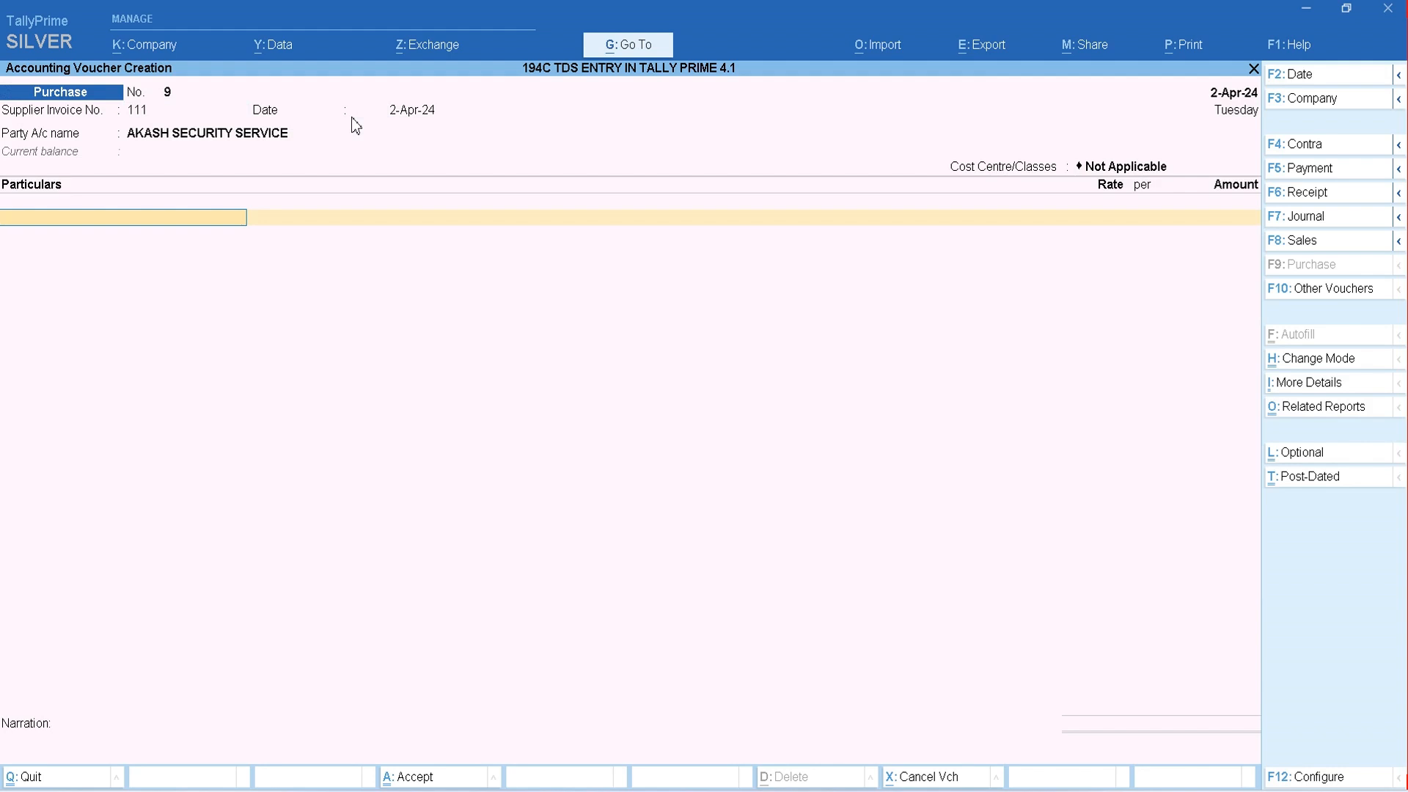
- Start a new ledger for the voucher's first particulars line, named SECURITY SERVICE EXP, under Indirect Expenses with inventory values not affected
key("alt+c")
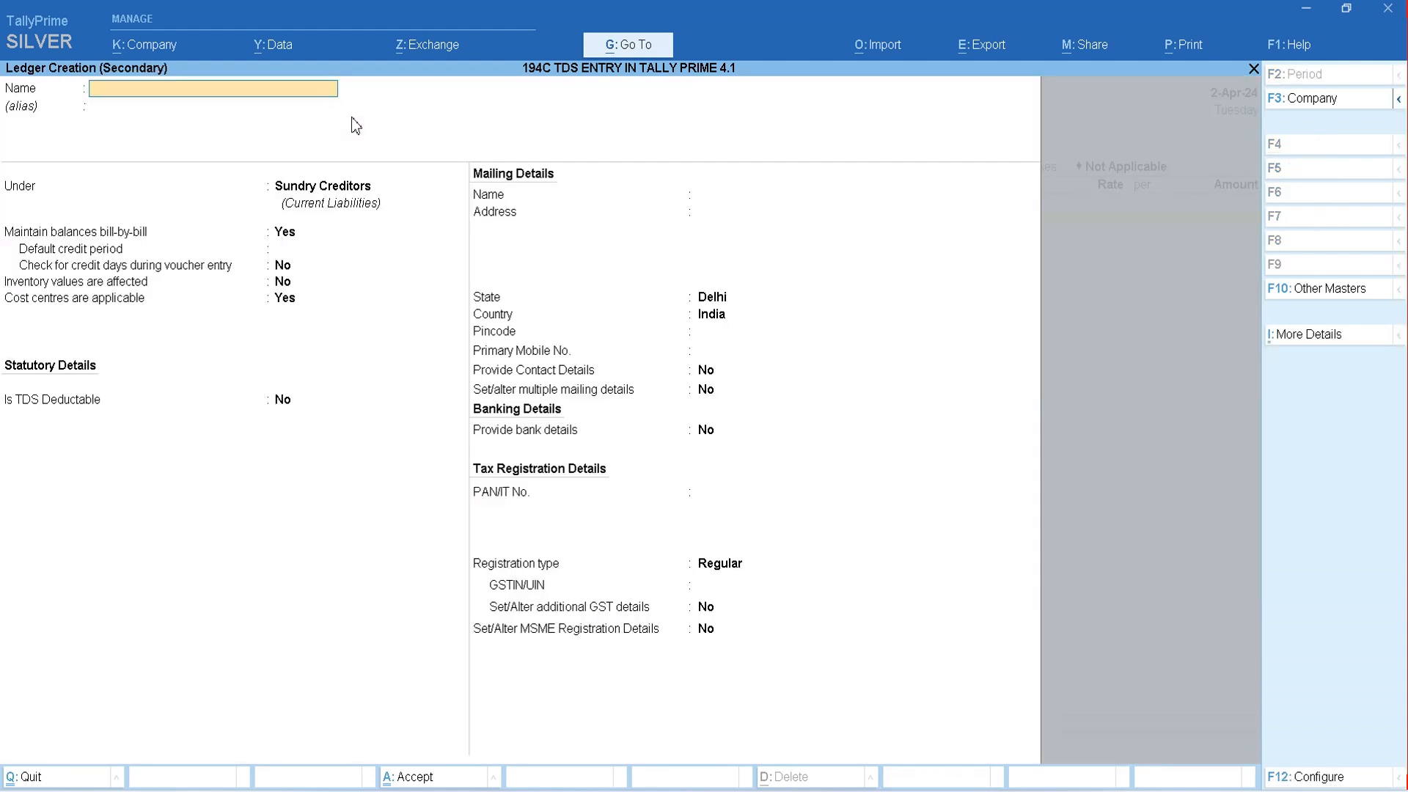
type("SECURITY SERVICE EXP")
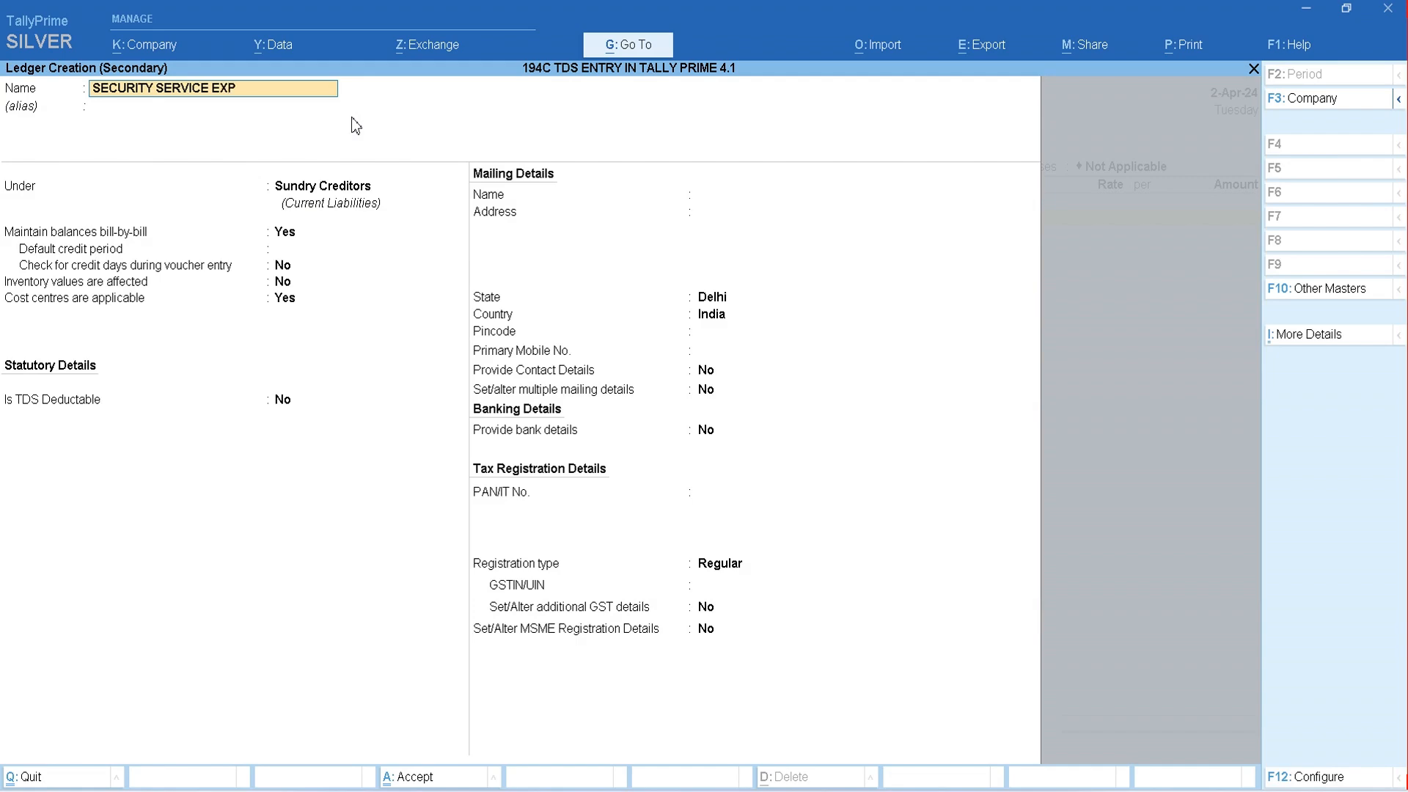
key("Return")
key("Return")
type("IND")
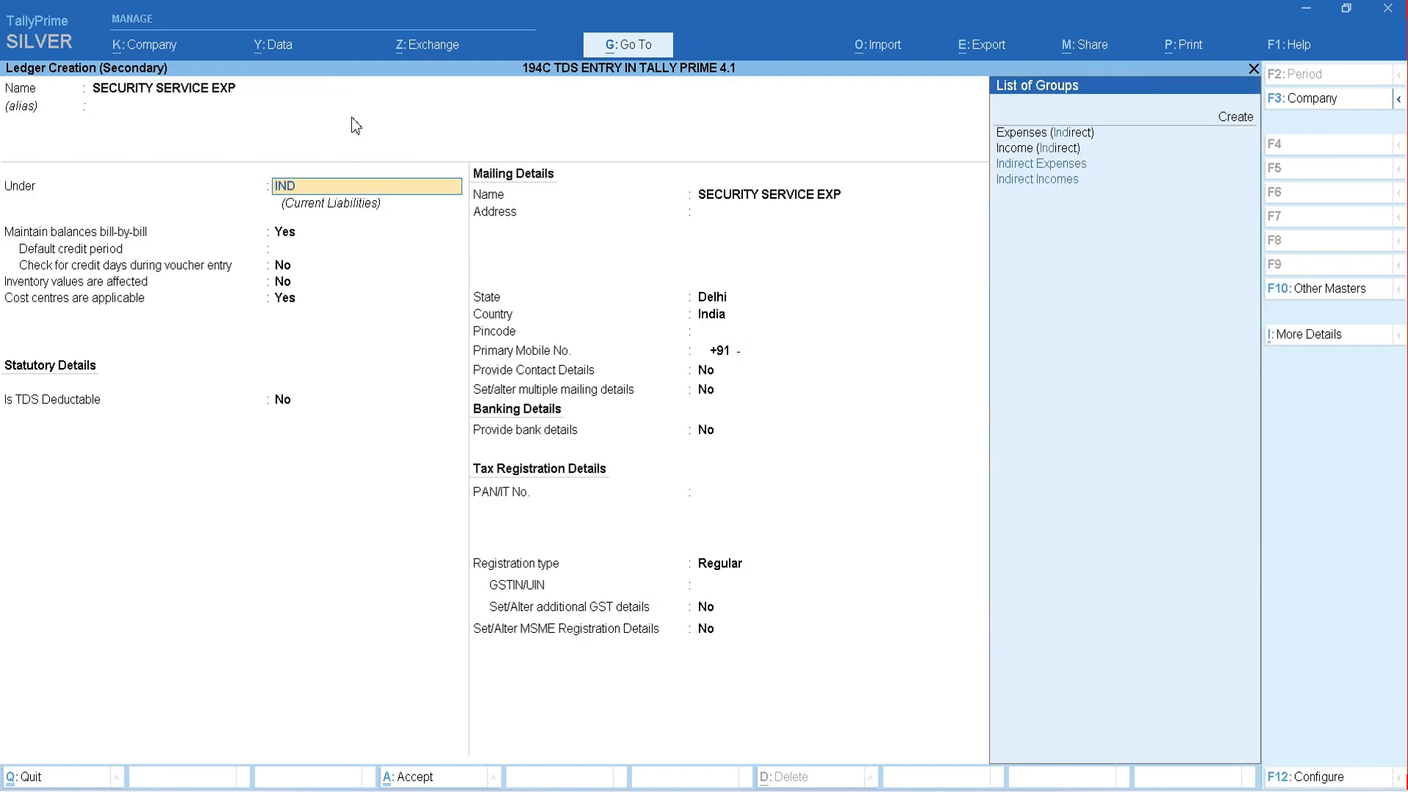
key("Return")
- Keep the ledger type Not Applicable and GST Applicable, and specify HSN/SAC 5252 directly in the expense ledger
key("Return")
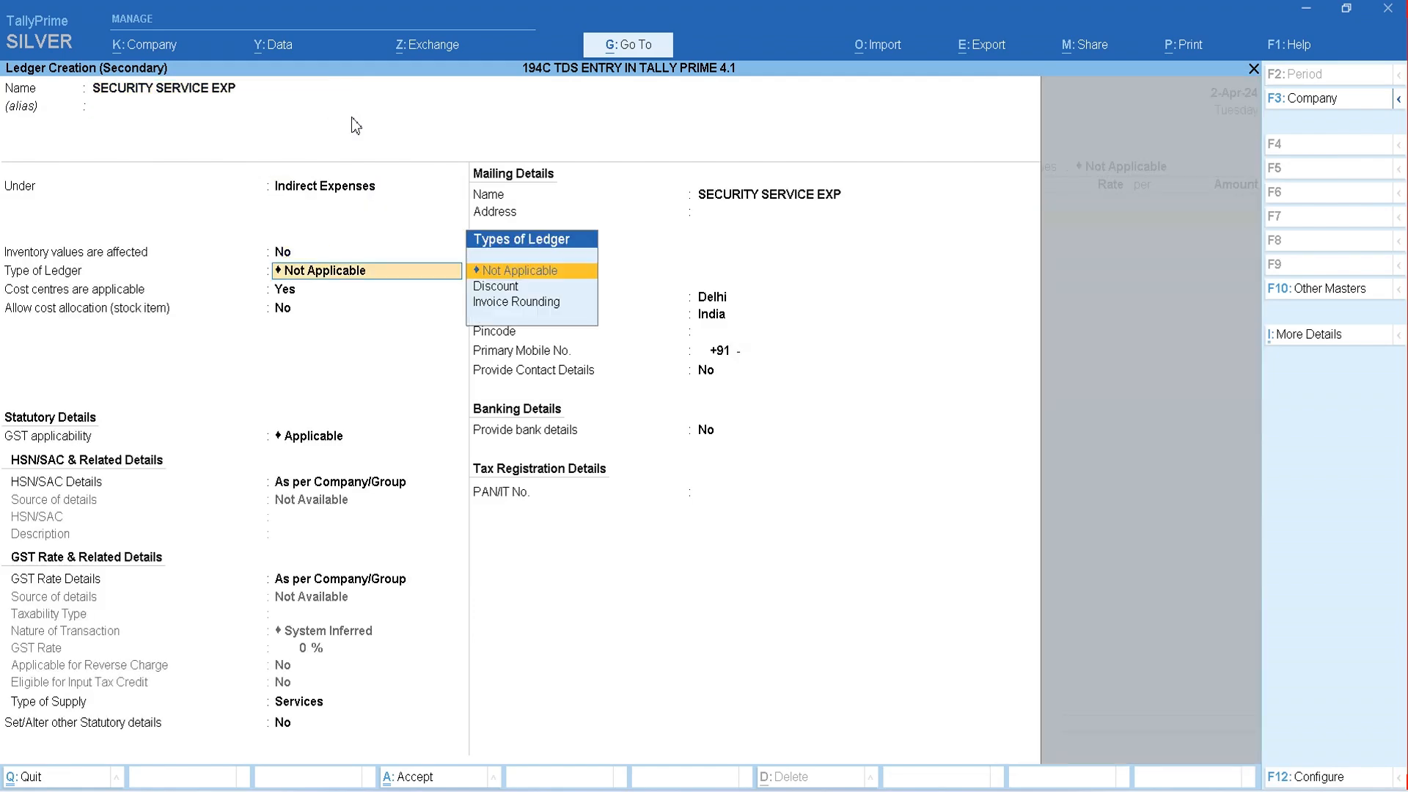
key("Return")
key("Return")
key("Return")
key("Return")
key("Down")
key("Return")
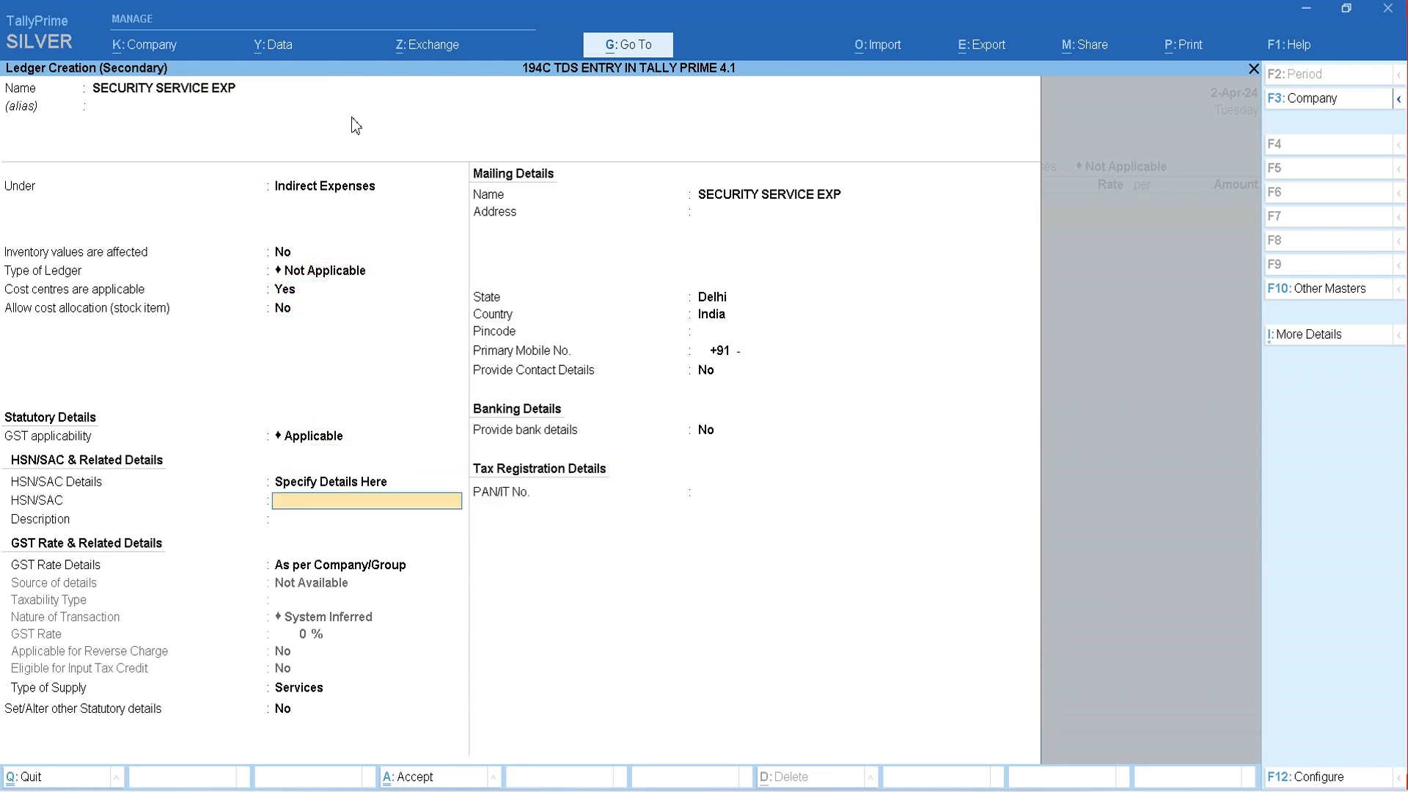
type("5252")
key("Return")
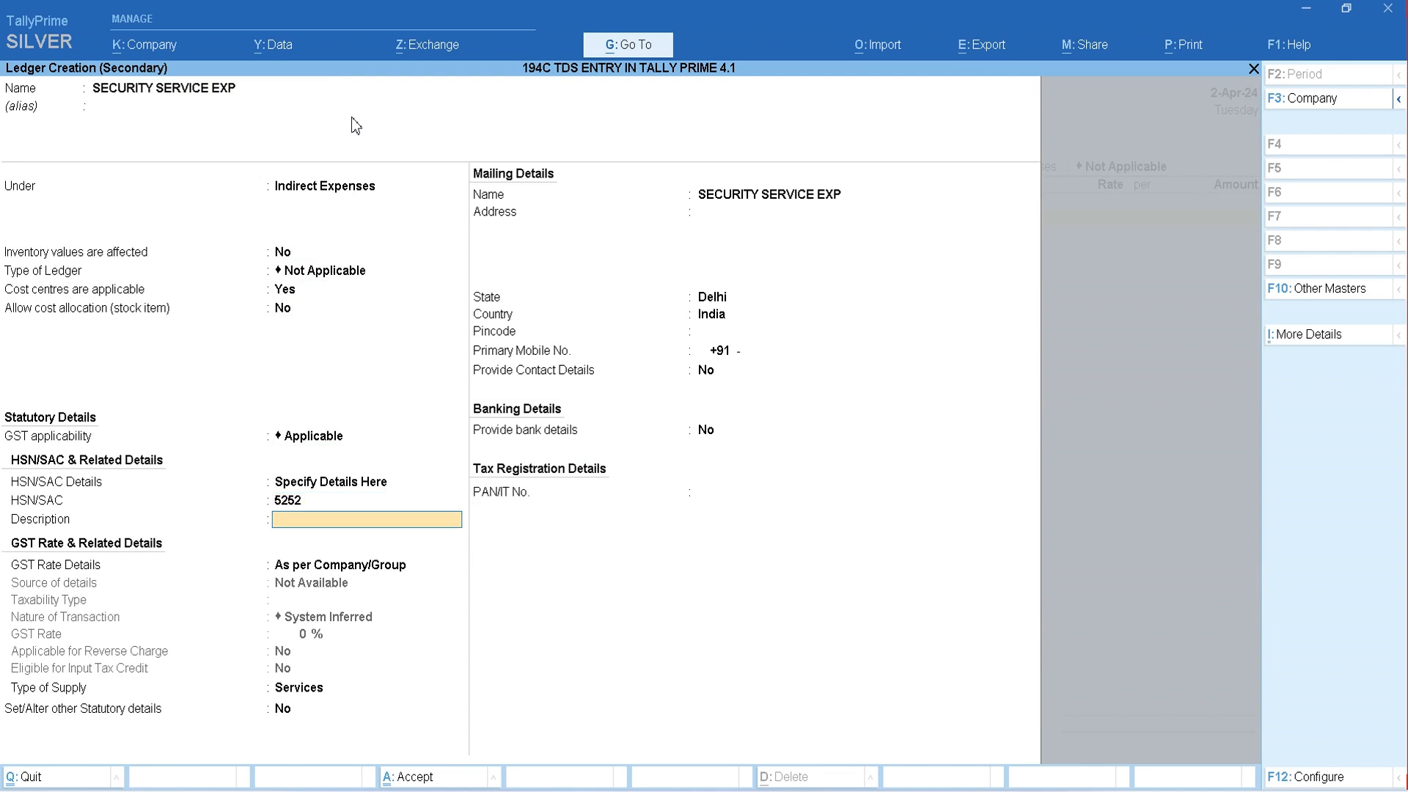
- Specify the ledger's GST rate details as Taxable at 18%, with no reverse charge, input tax credit eligible, and supply type Services
key("Return")
key("Down")
key("Return")
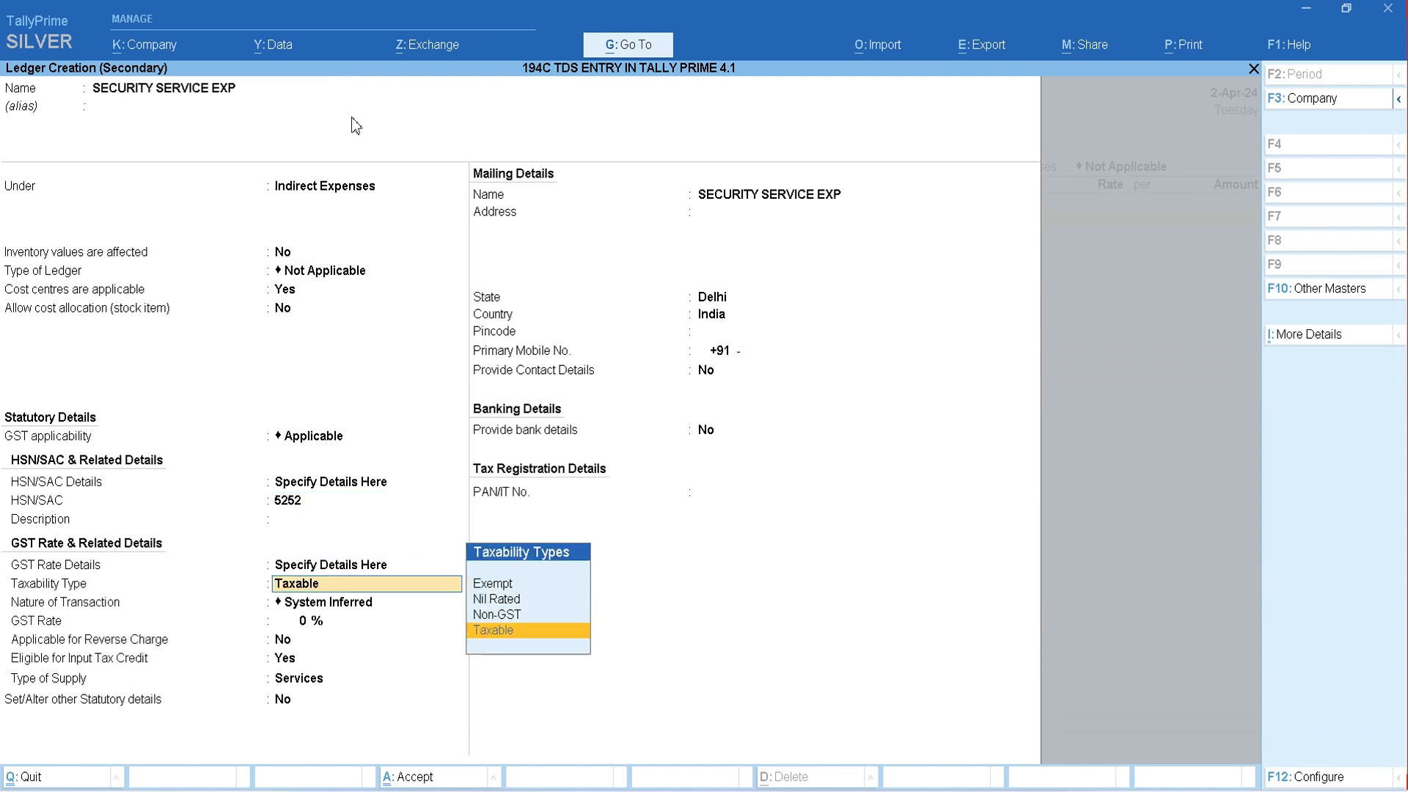
key("Return")
key("Return")
type("1")
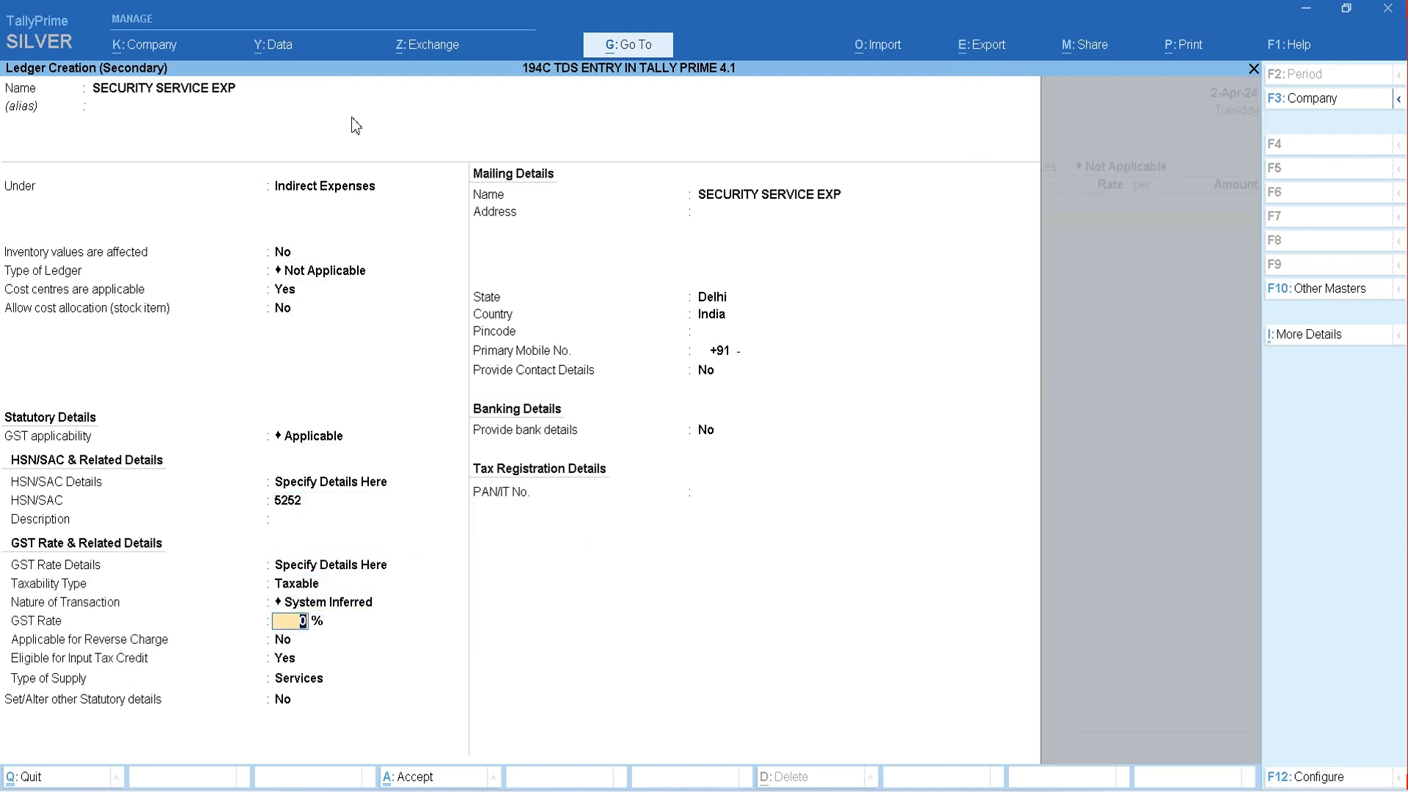
type("8")
key("Return")
type("n")
key("Return")
key("Return")
key("Return")
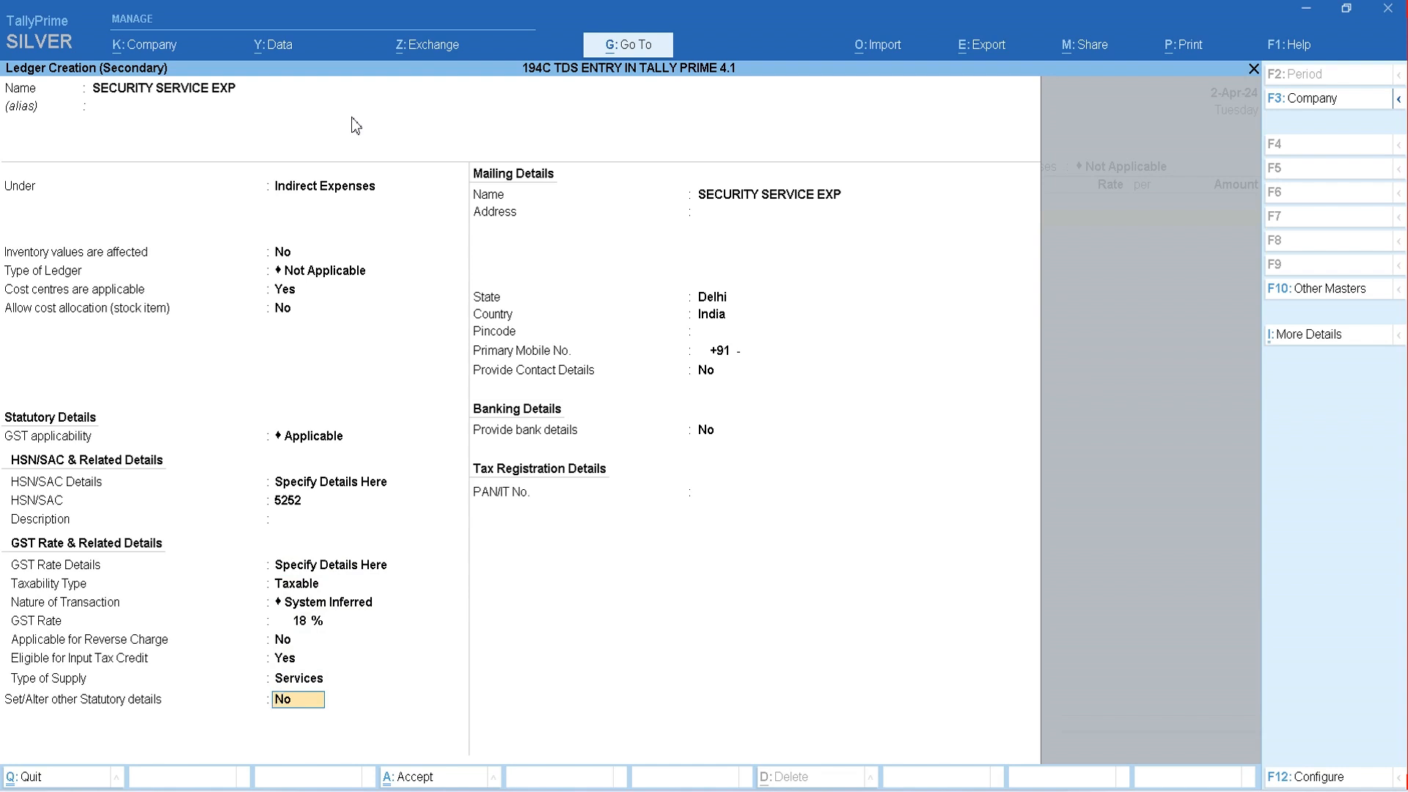
- Set TDS to Applicable with nature of payment Any in the other statutory details, and save the SECURITY SERVICE EXP ledger
type("y")
key("Return")
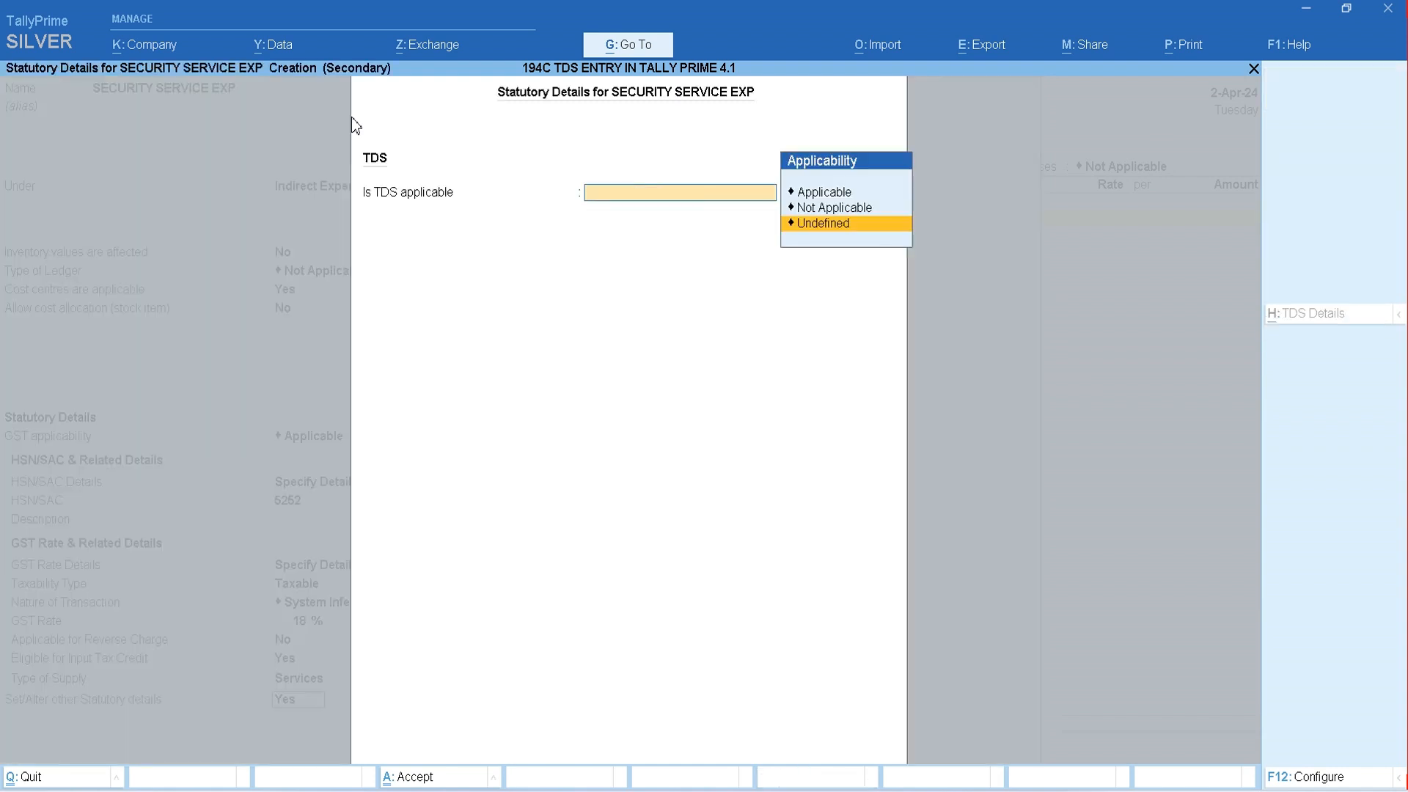
key("Up")
key("Up")
key("Return")
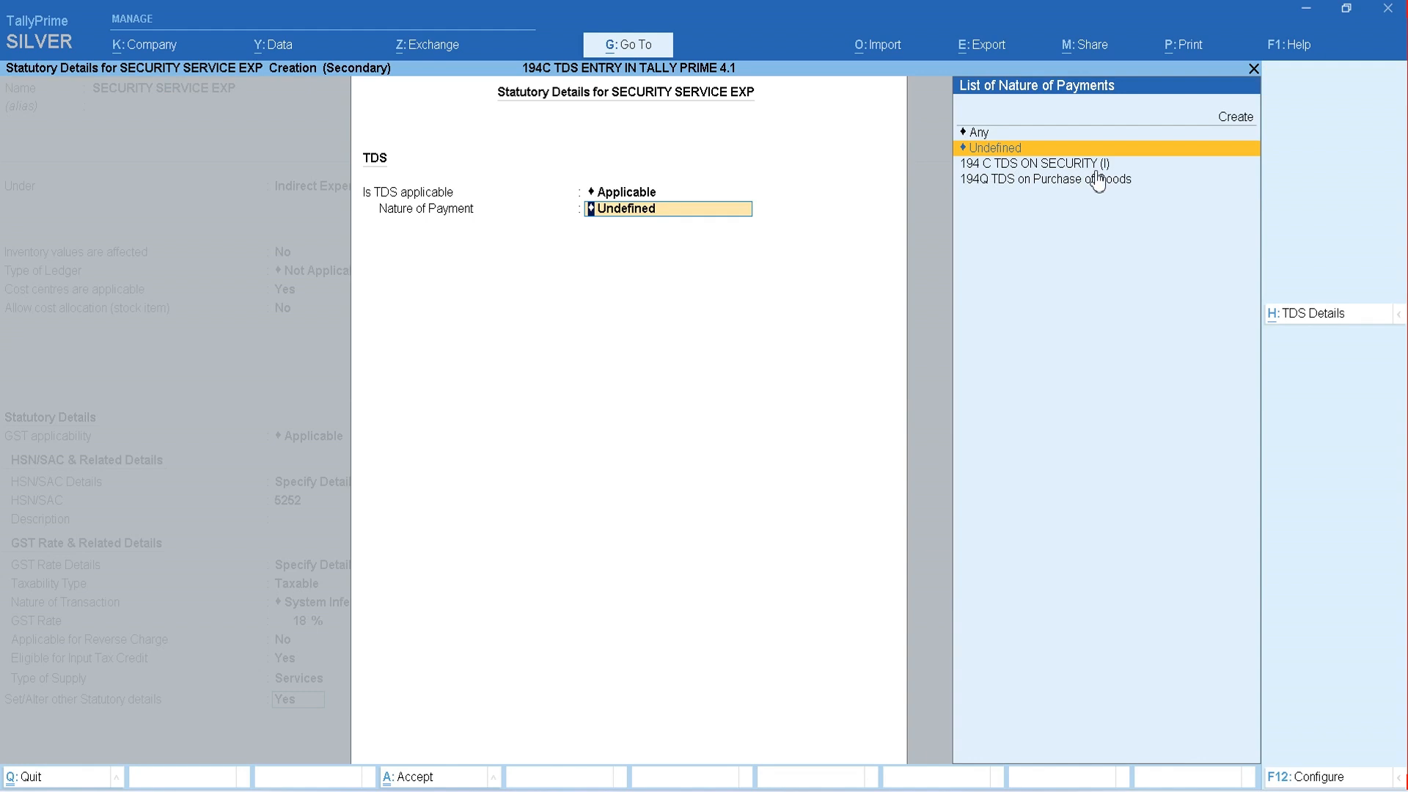
key("Up")
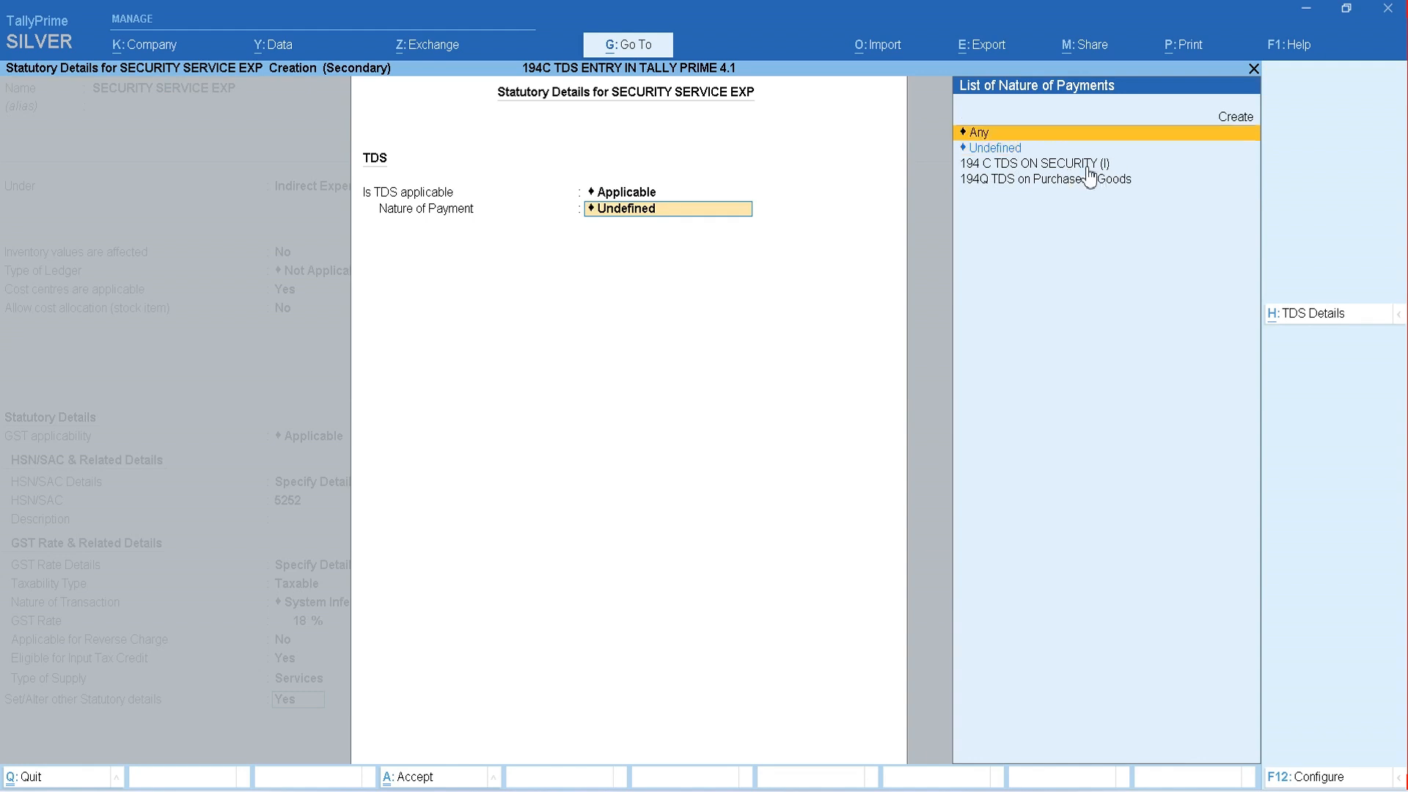
key("Return")
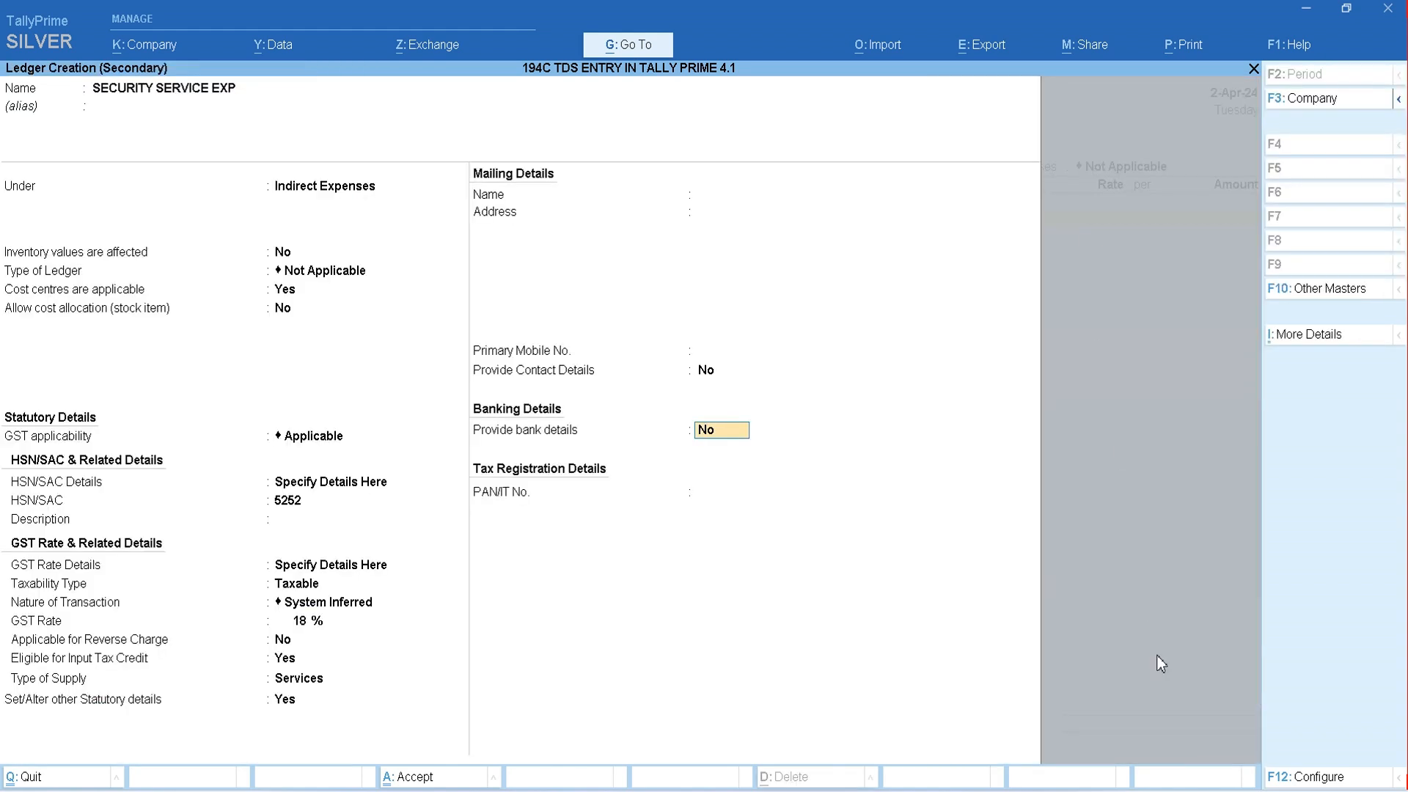
key("ctrl+a")
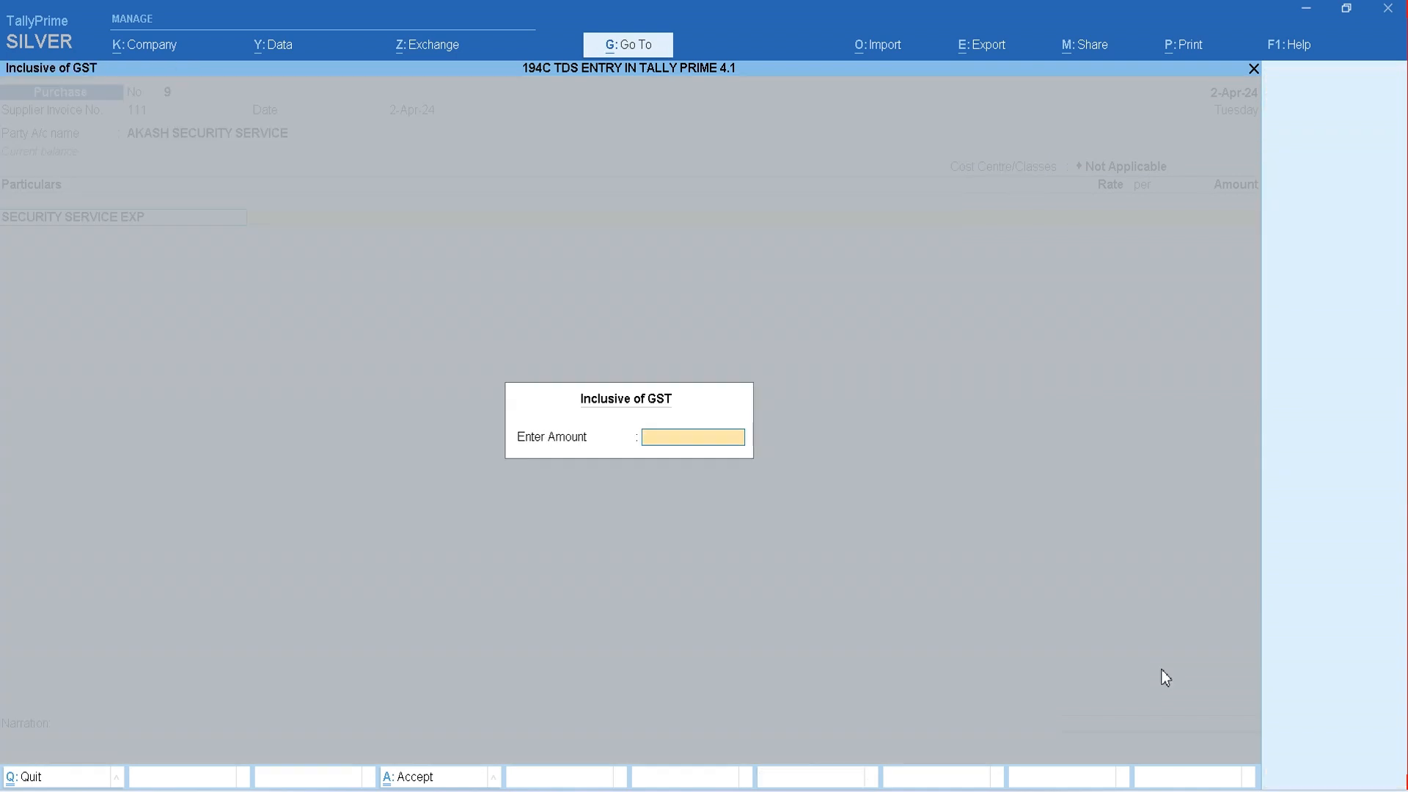
- Enter 50000 as the GST-inclusive amount for the SECURITY SERVICE EXP line
type("50000")
key("Return")
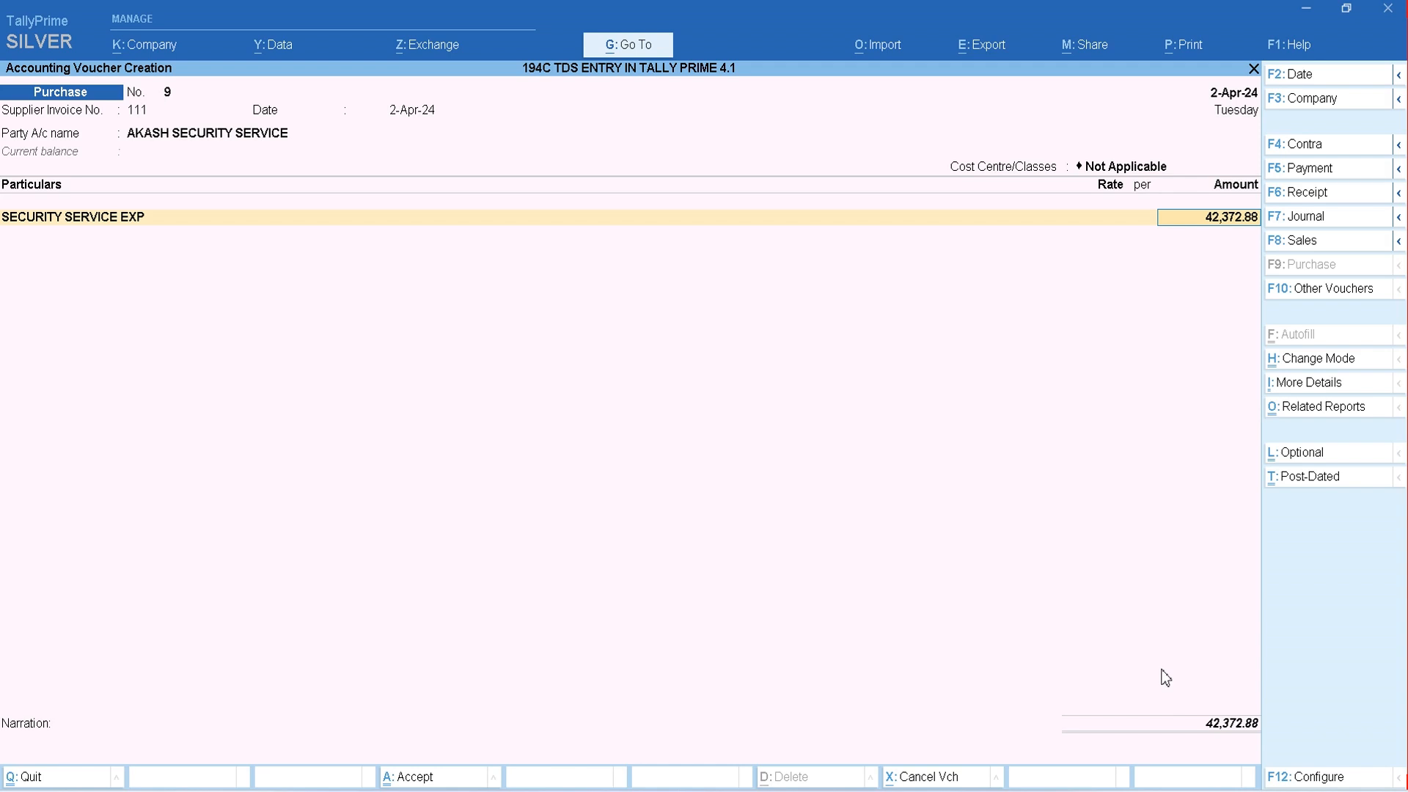
key("Return")
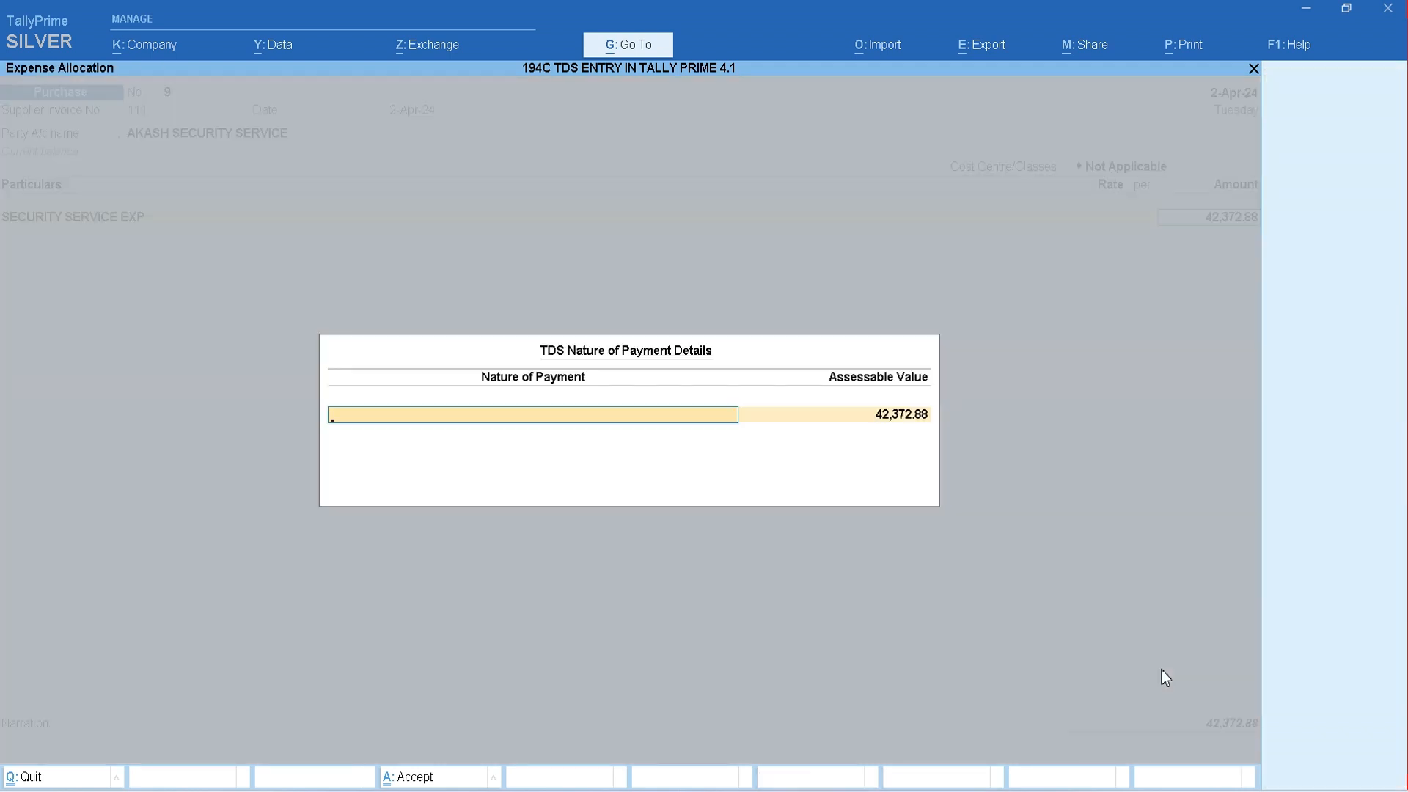
- Allocate the expense to the nature of payment 194 C TDS ON SECURITY (I), accepting the proposed assessable value
type("A")
key("BackSpace")
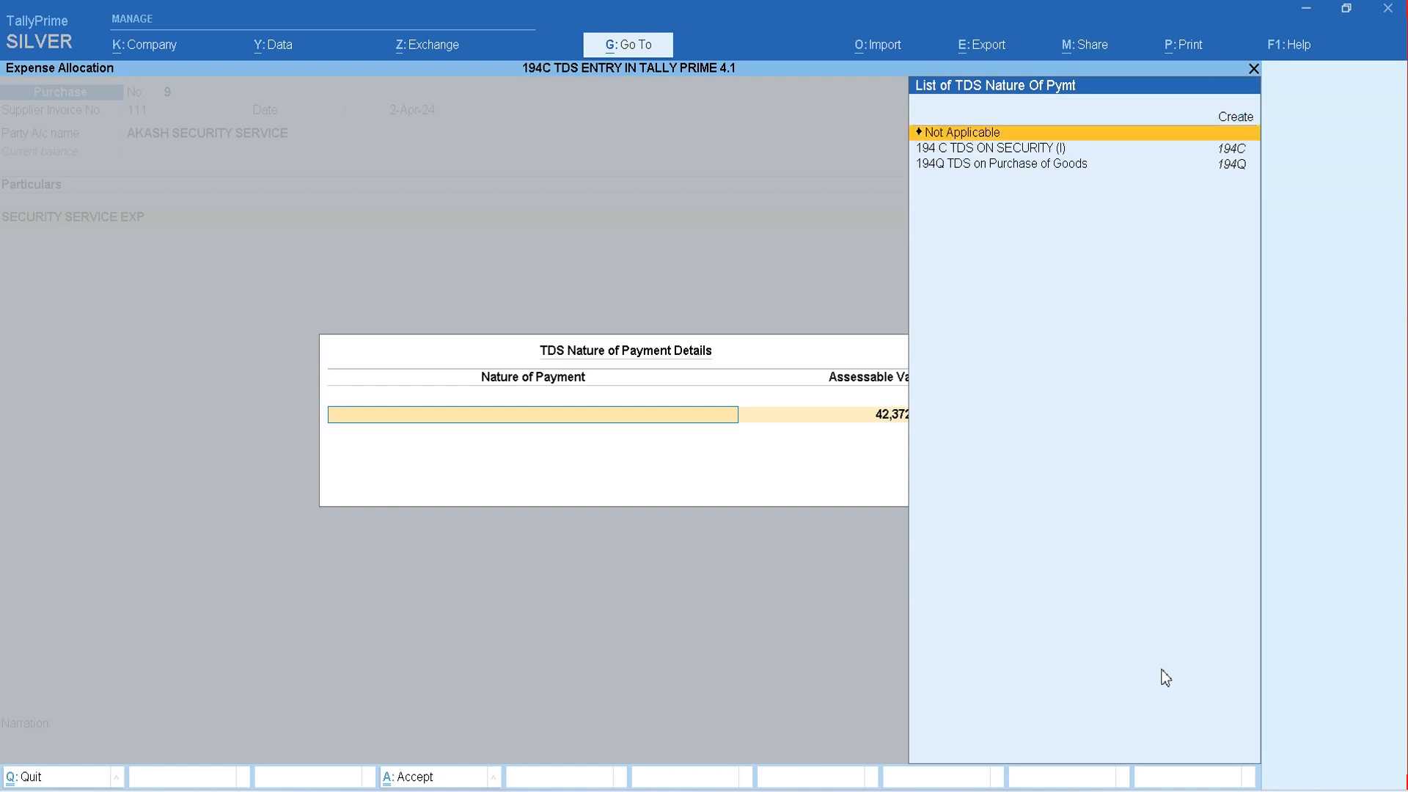
key("Down")
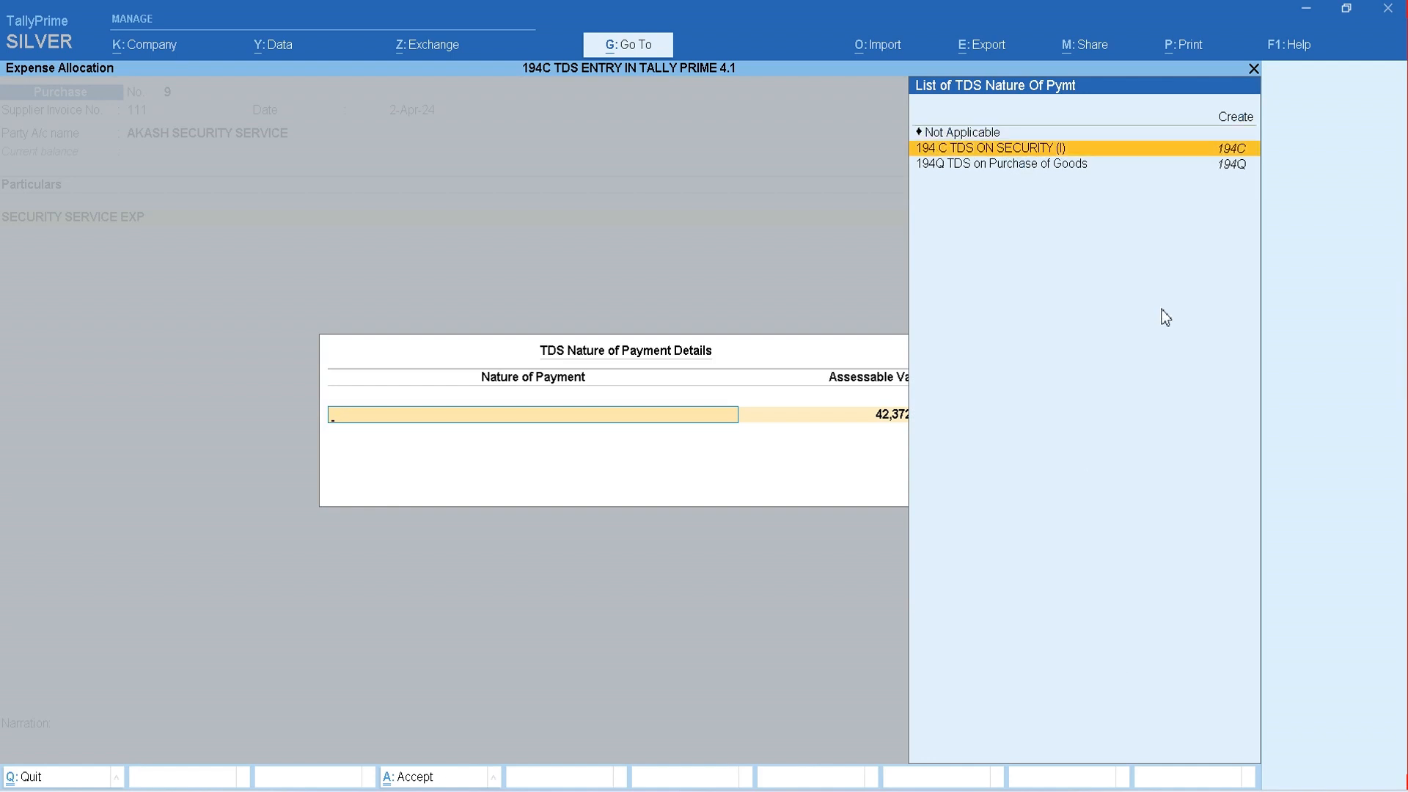
left_click(1034, 154)
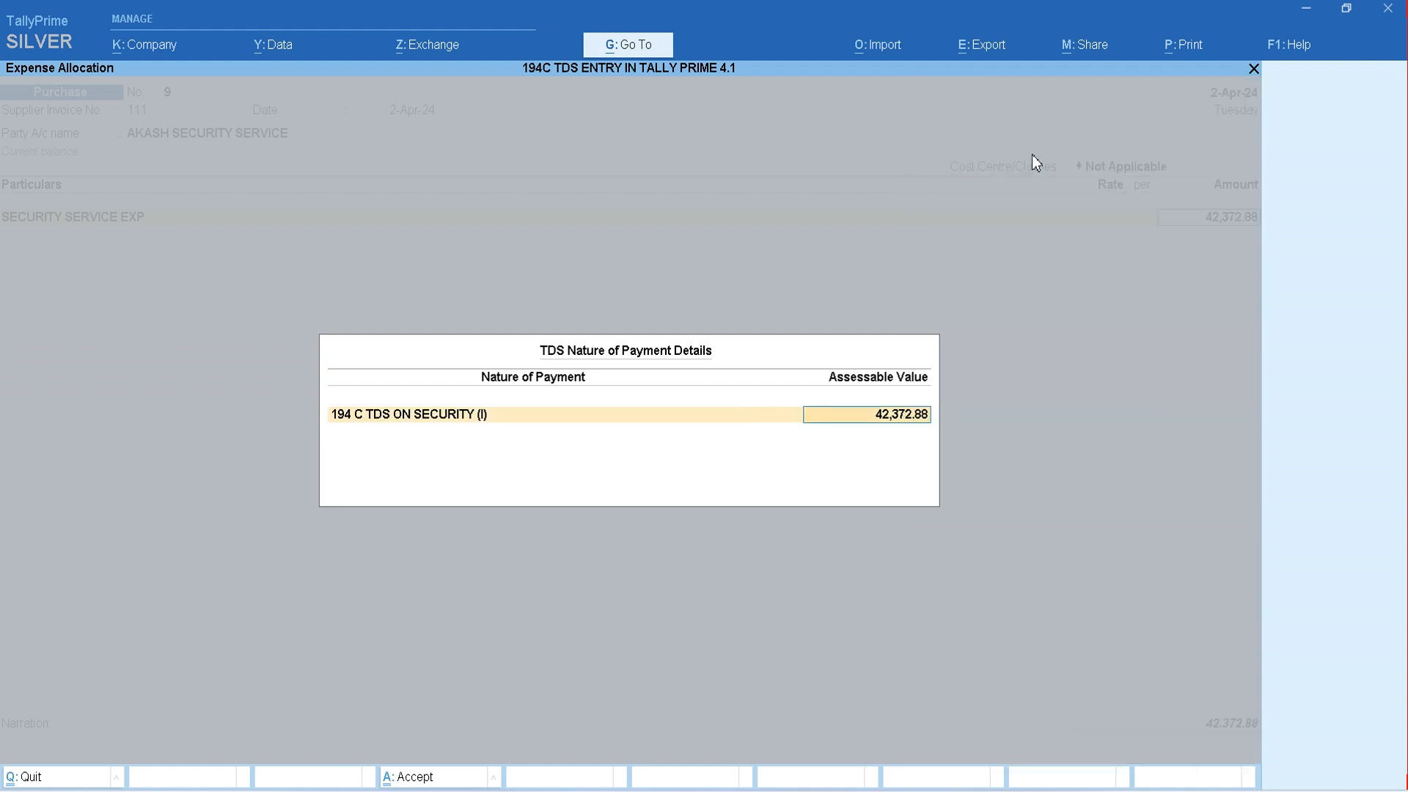
key("Return")
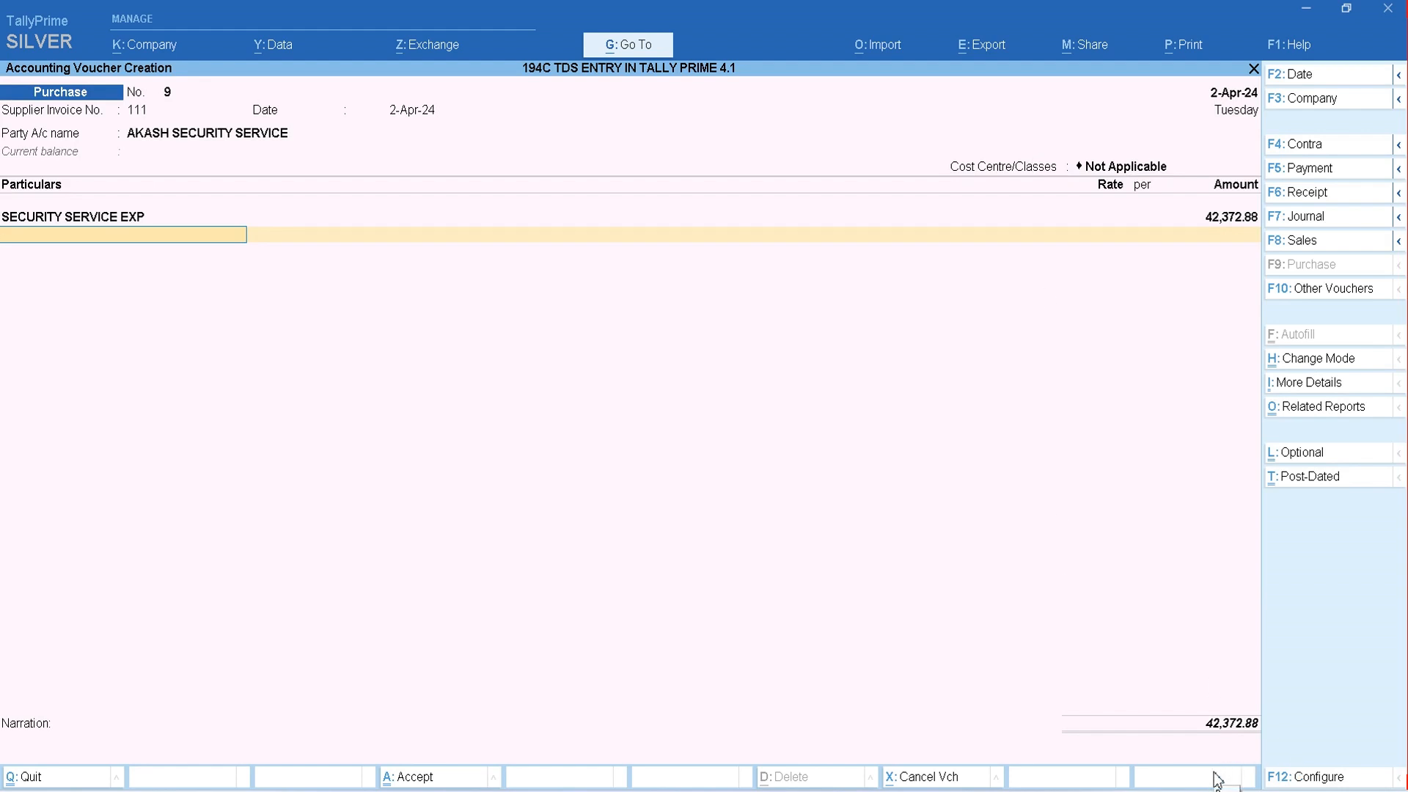
- Add the Input Cgst and Input Sgst ledgers to the voucher with their calculated amounts
type("CG")
key("Down")
key("Return")
key("Return")
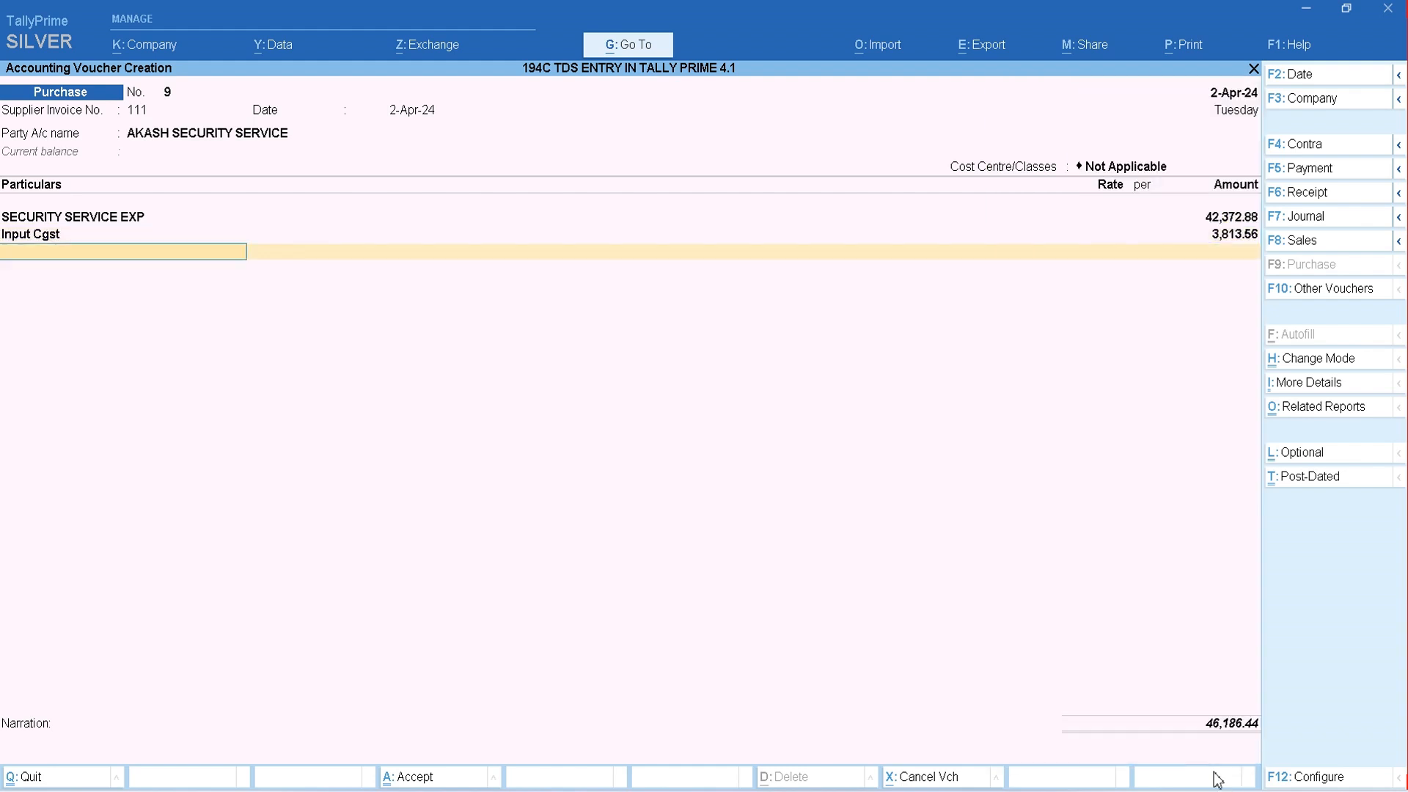
type("SG")
key("Down")
key("Up")
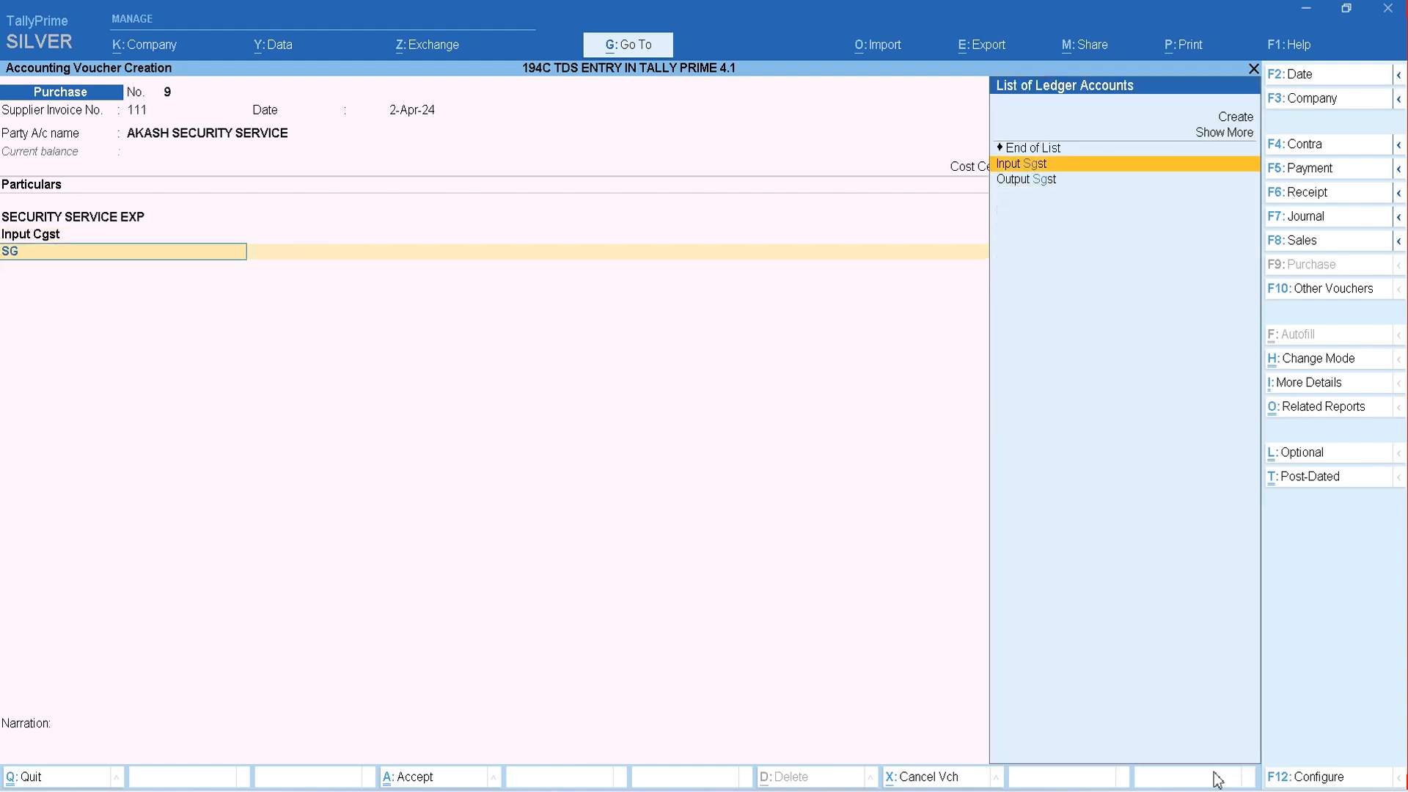
key("Return")
key("Return")
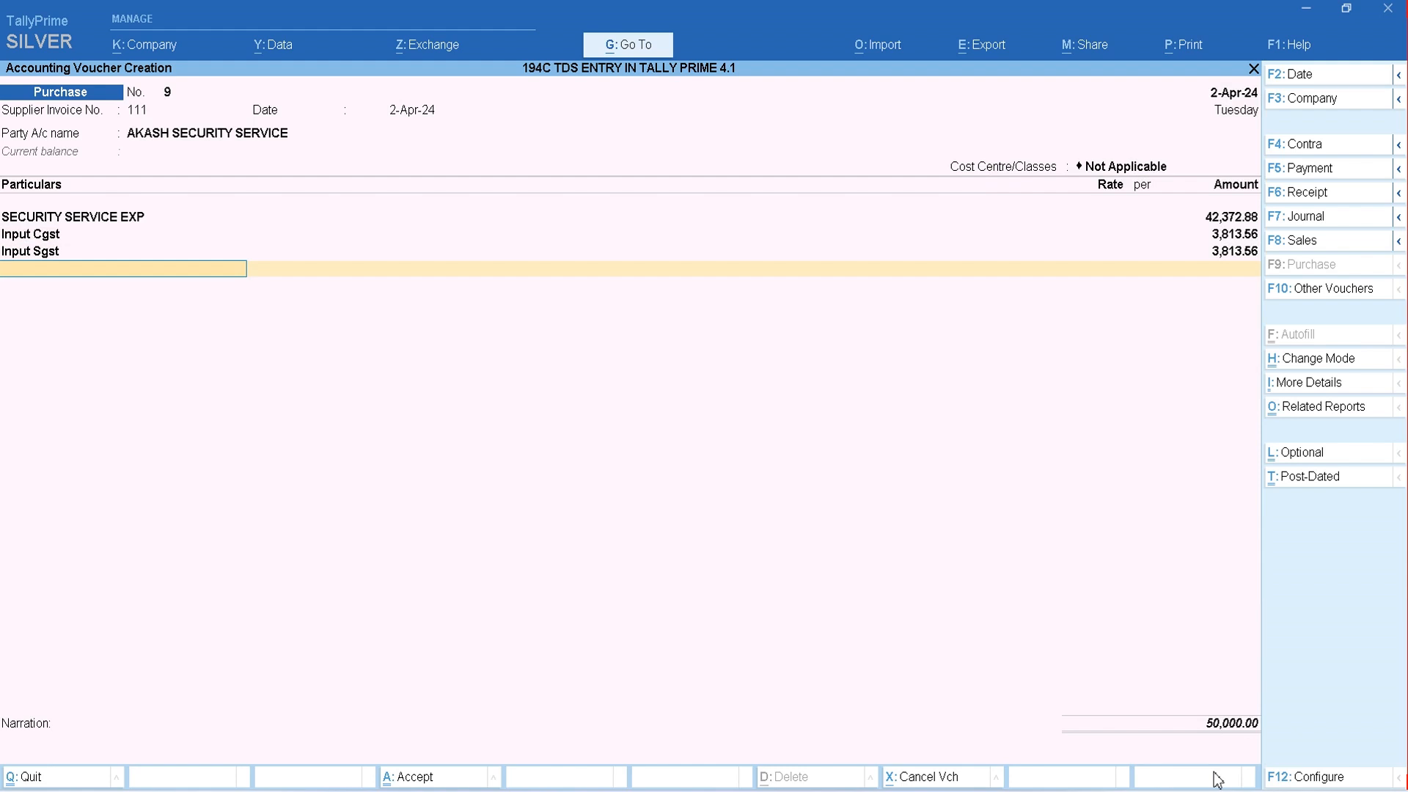
- Create a new ledger named TDS ON SECURITY SERVICE for the next particulars line of the voucher
type("T")
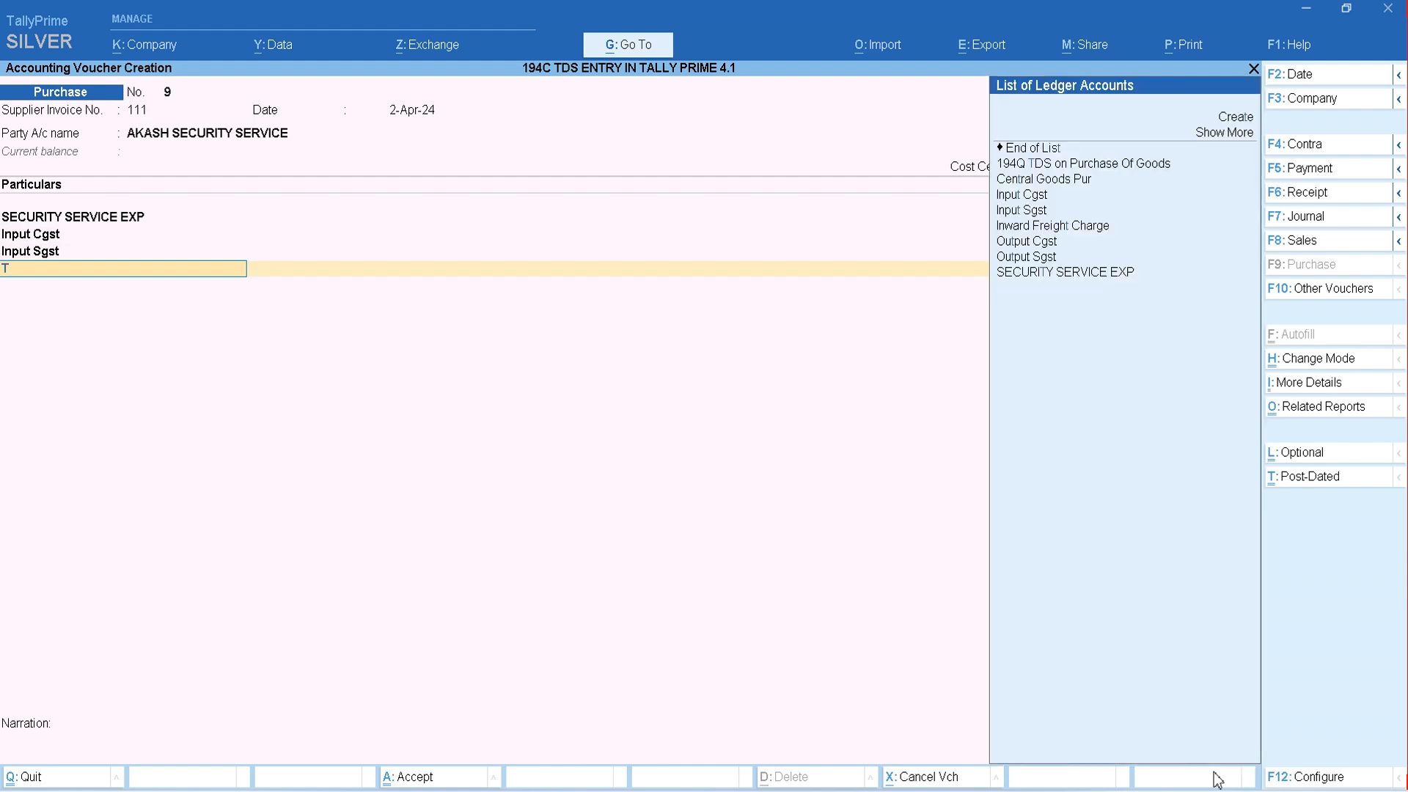
key("alt+c")
type("TD")
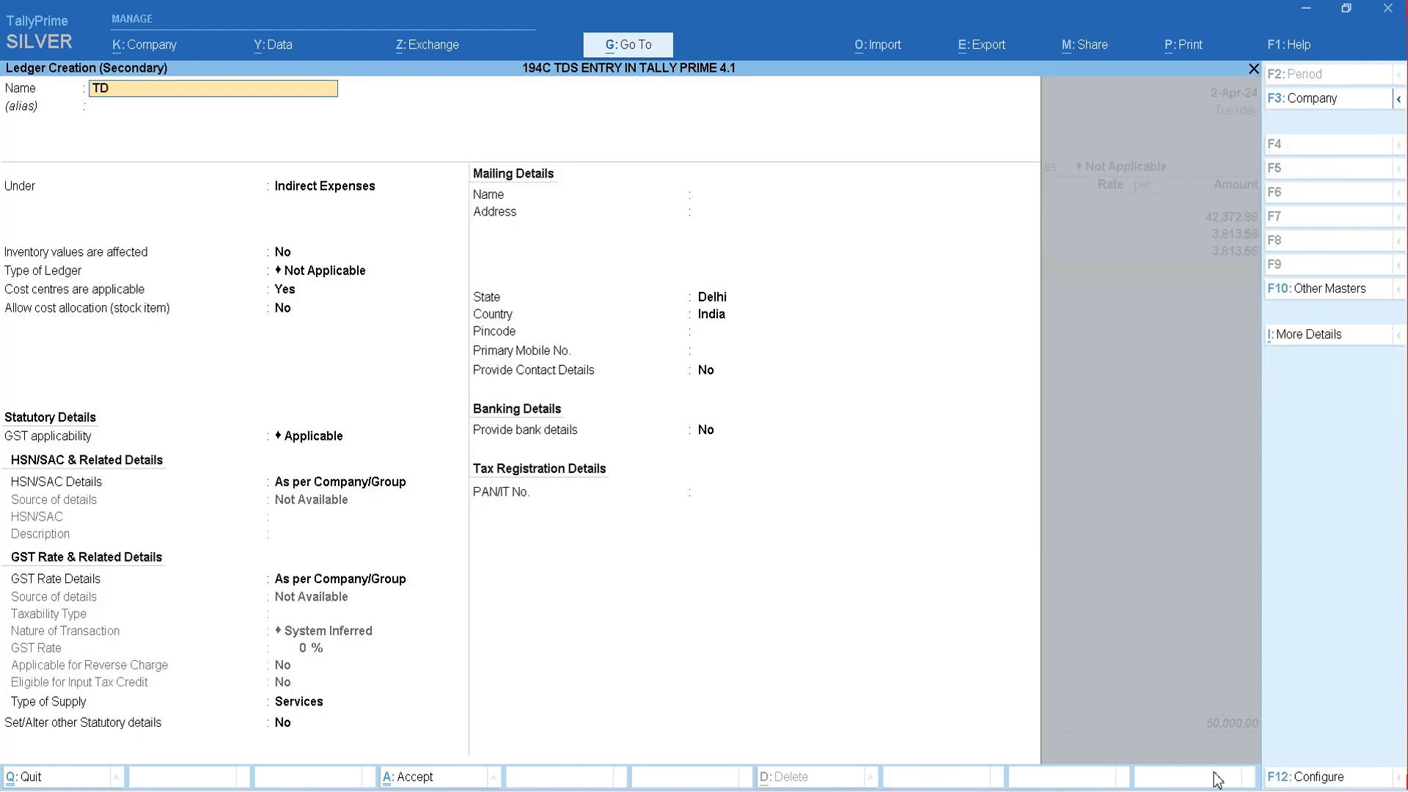
type("S ON SECURITY SERVICE")
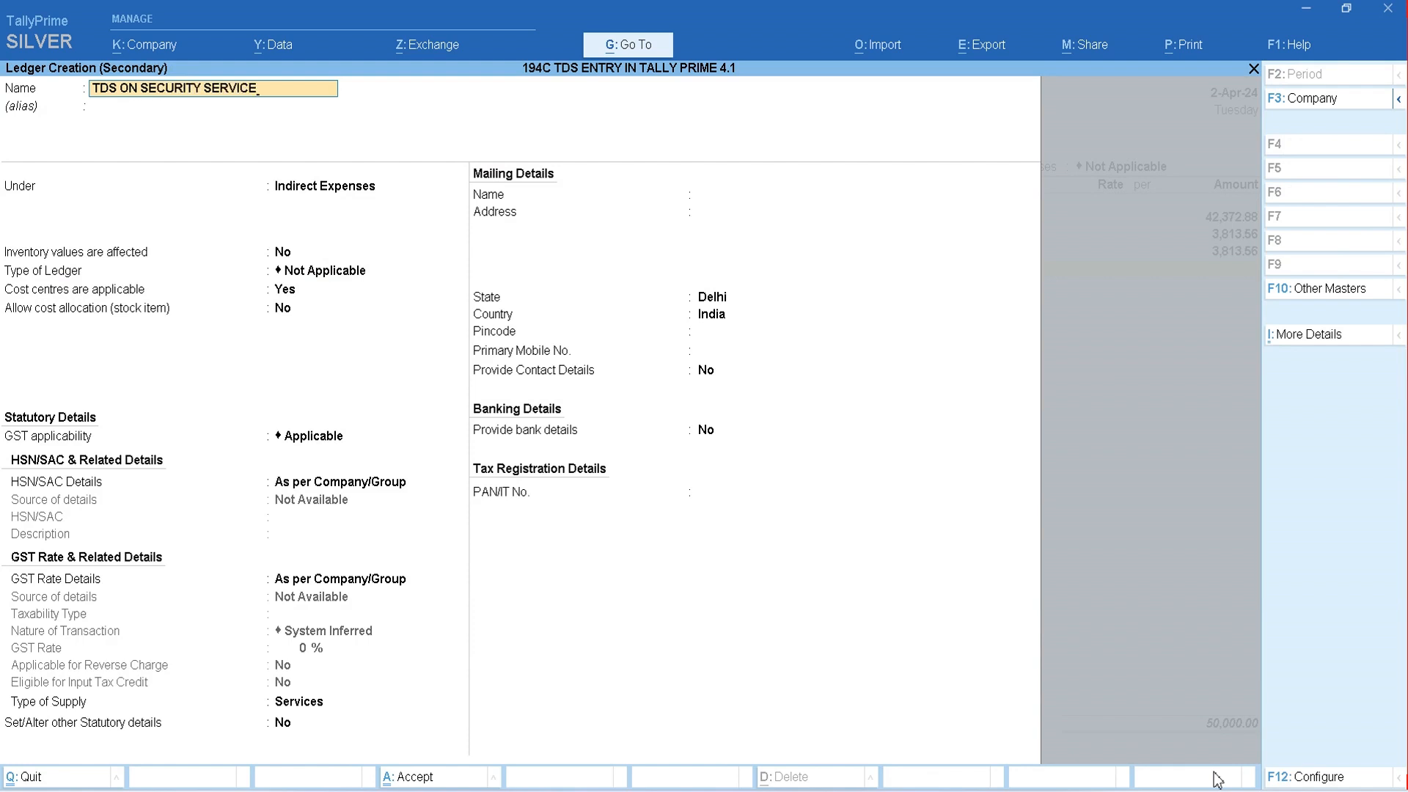
key("Return")
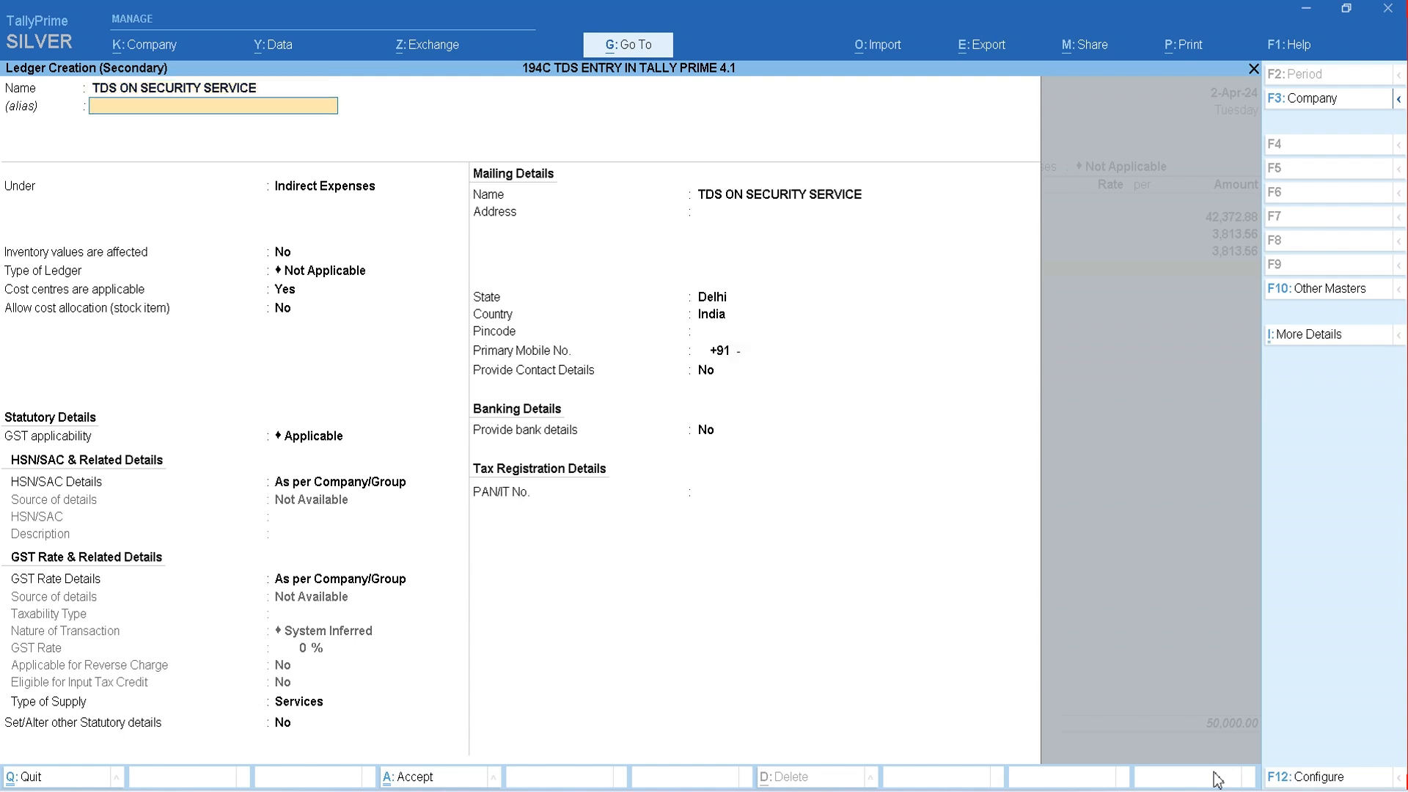
- Place the TDS ON SECURITY SERVICE ledger under Duties & Taxes with TDS as its type of duty/tax
key("Return")
type("DU")
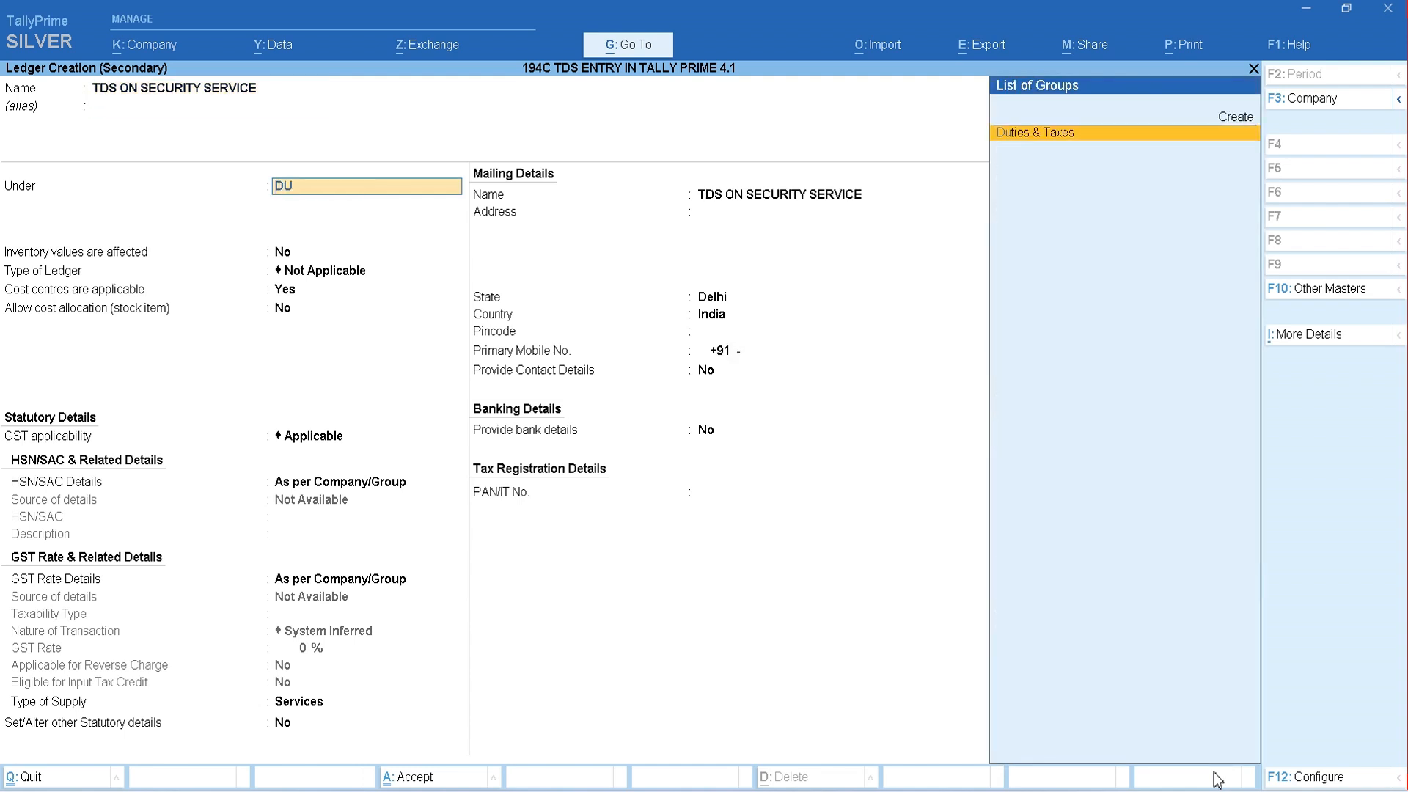
key("Return")
key("Down")
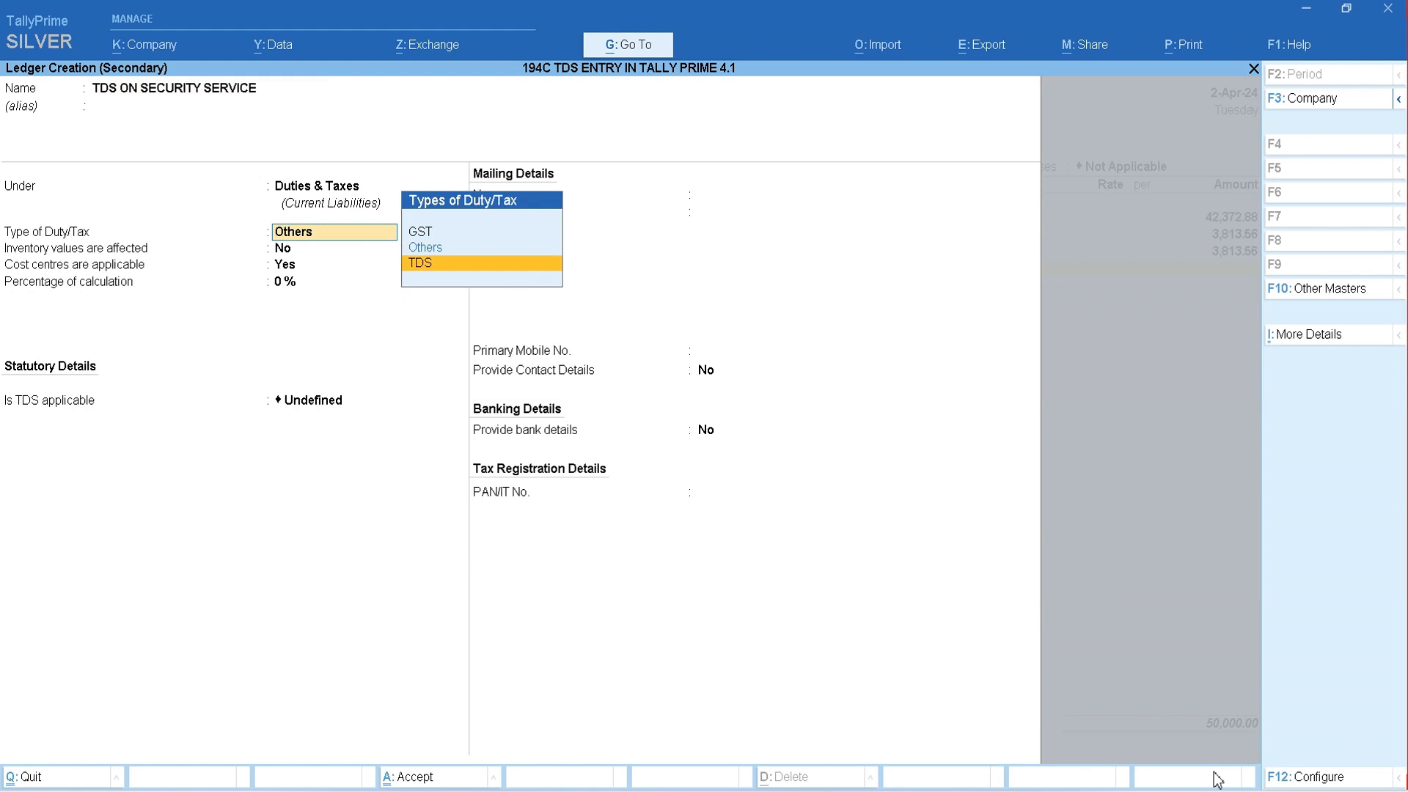
key("Return")
- Set the TDS ledger's nature of payment to Any and save the ledger into the voucher
key("Down")
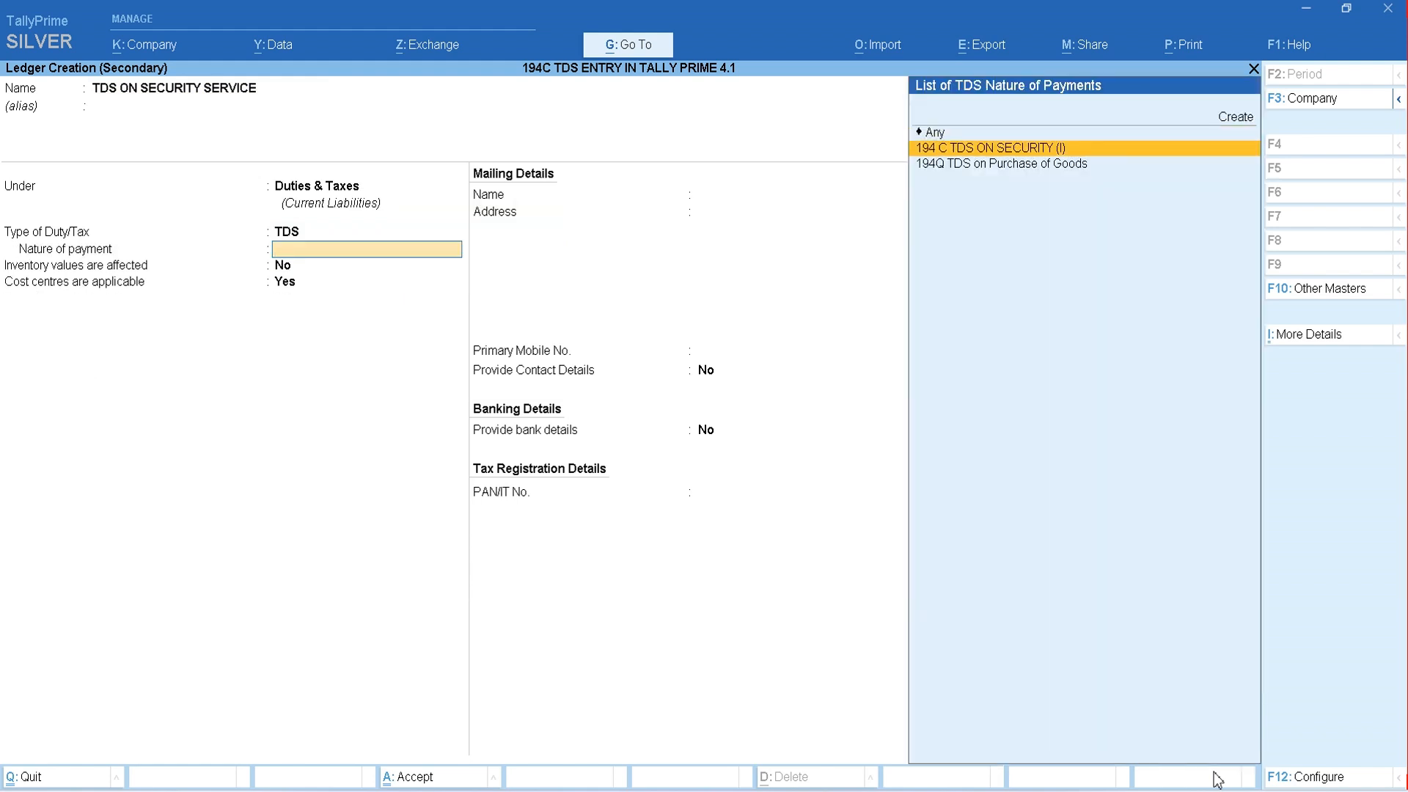
key("Down")
key("Up")
key("Down")
key("Up")
key("Up")
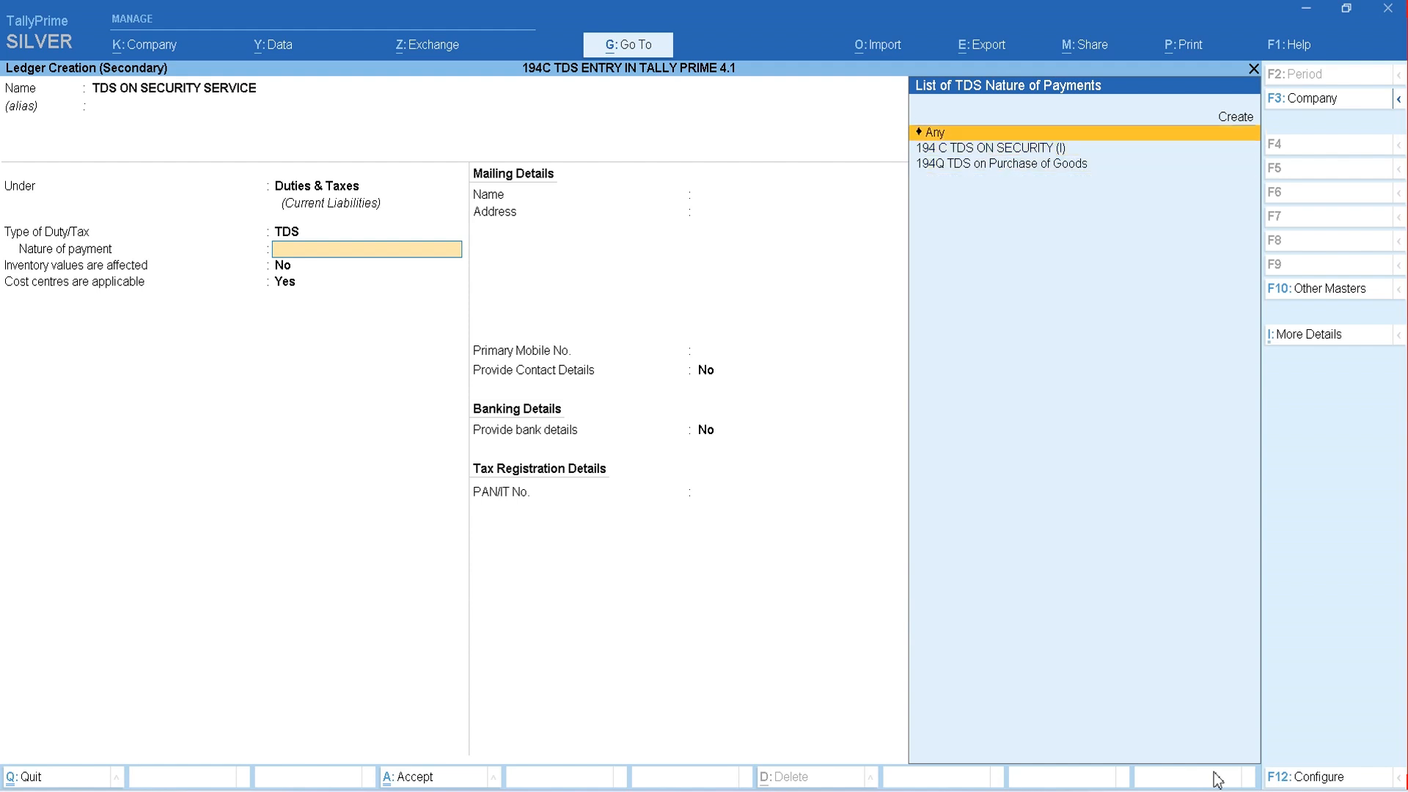
key("Return")
key("Return")
key("Return")
key("Return")
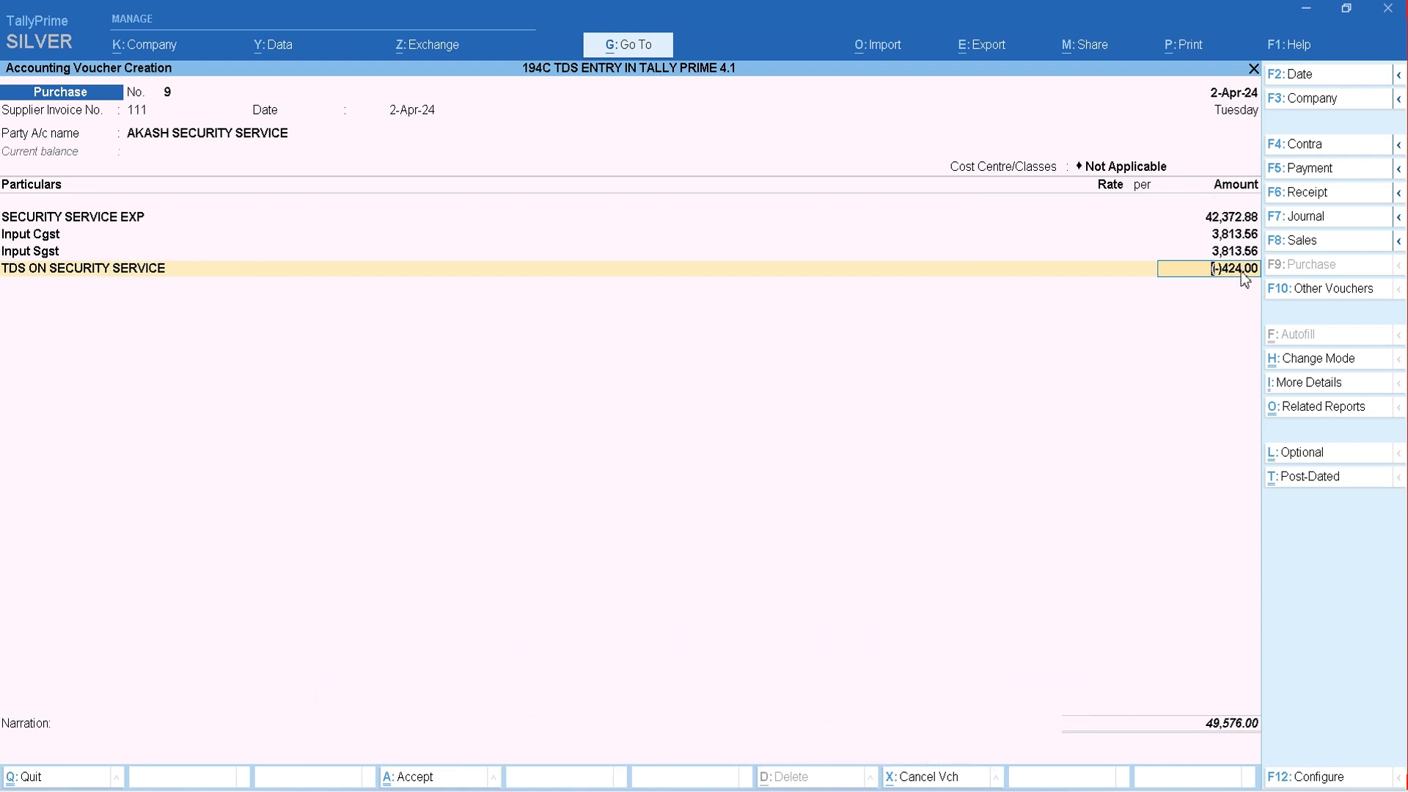
- Accept the calculated TDS line and allocate the party's 50,000 Cr to New Ref 111 in the bill-wise details
key("Return")
key("Return")
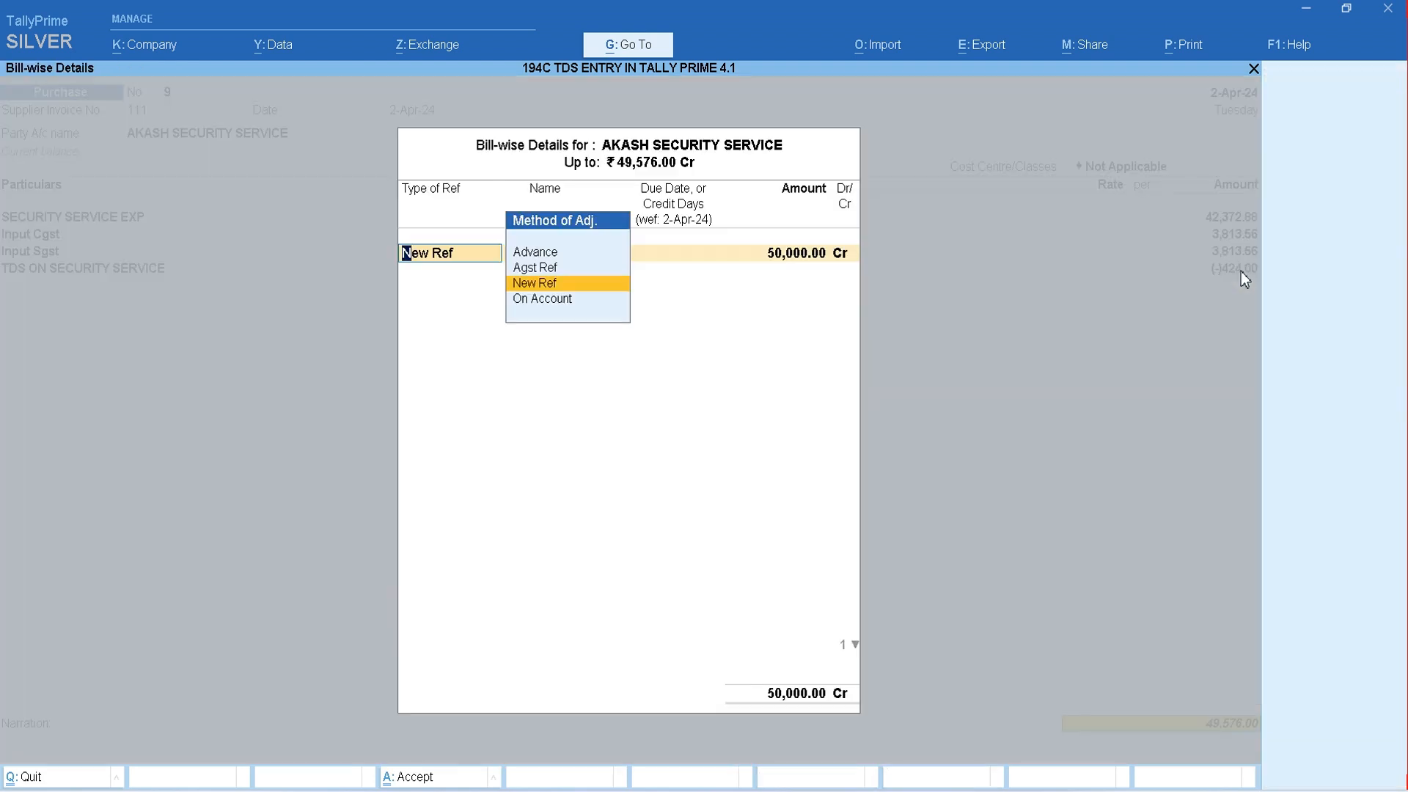
key("Return")
key("Return")
key("Return")
key("Return")
key("Return")
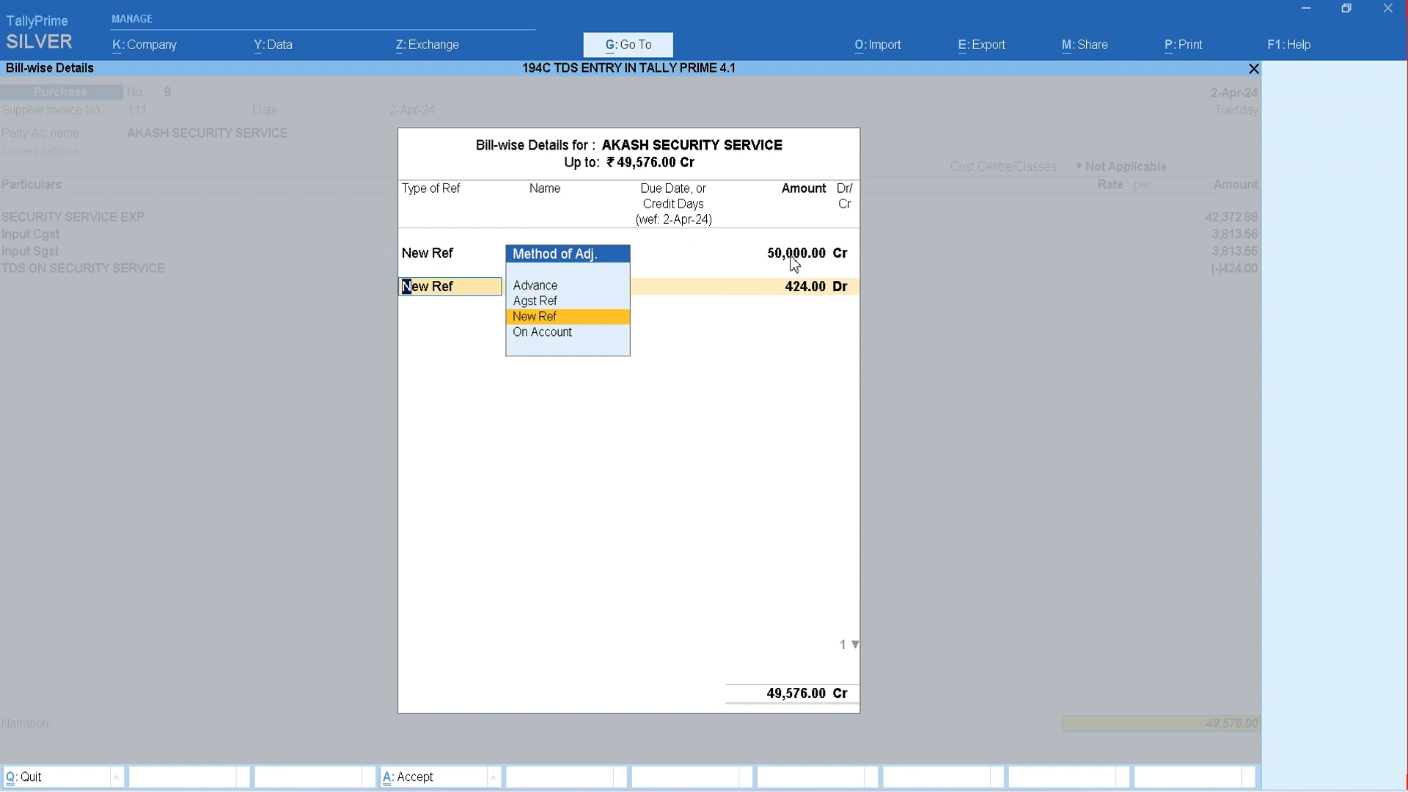
- Allocate the 424.00 Dr TDS deduction to New Ref 111 and save the purchase voucher
key("Return")
key("Return")
key("Return")
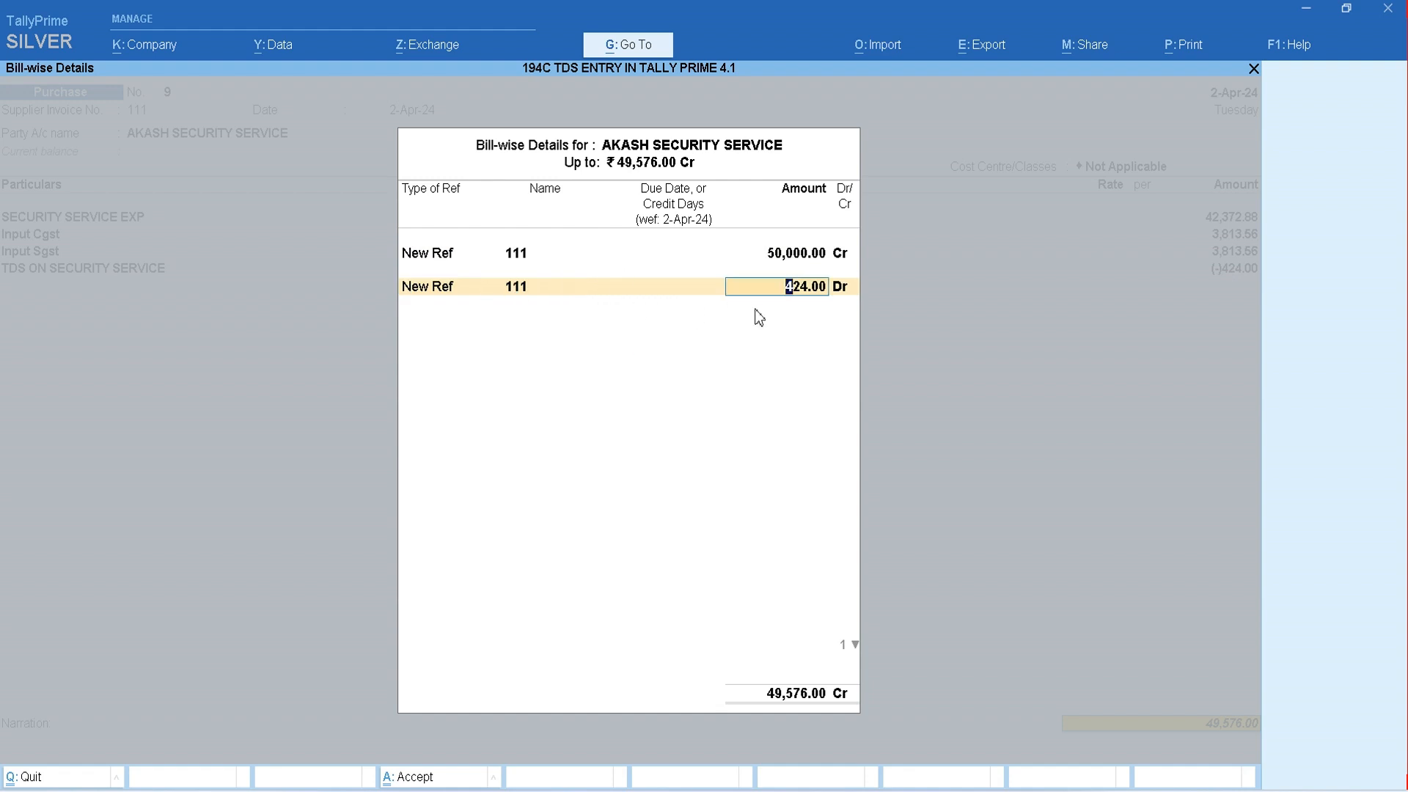
key("Return")
key("Return")
key("Return")
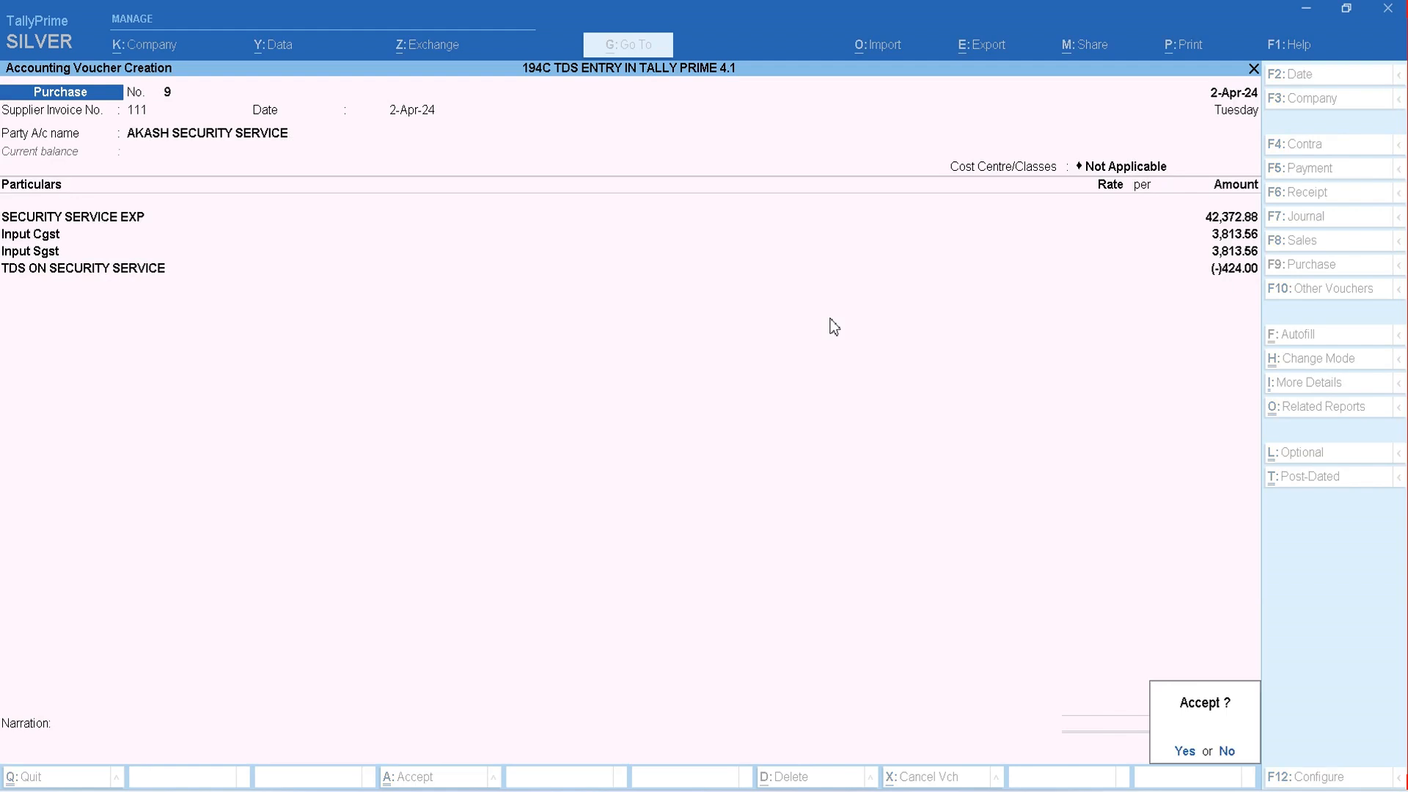
key("Return")
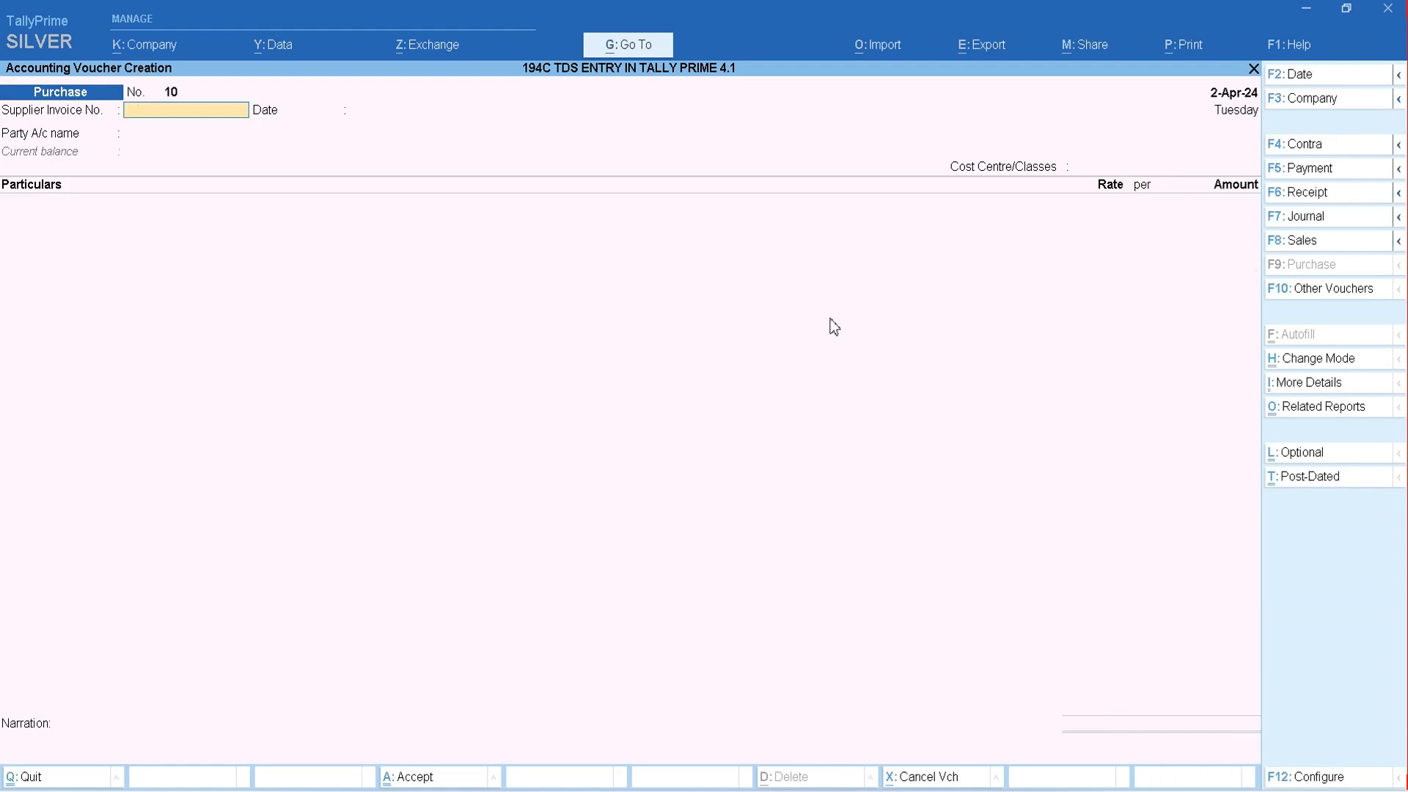
- Enter supplier invoice number 1222 dated 2-Apr-24 in the new purchase voucher
type("1222")
key("Return")
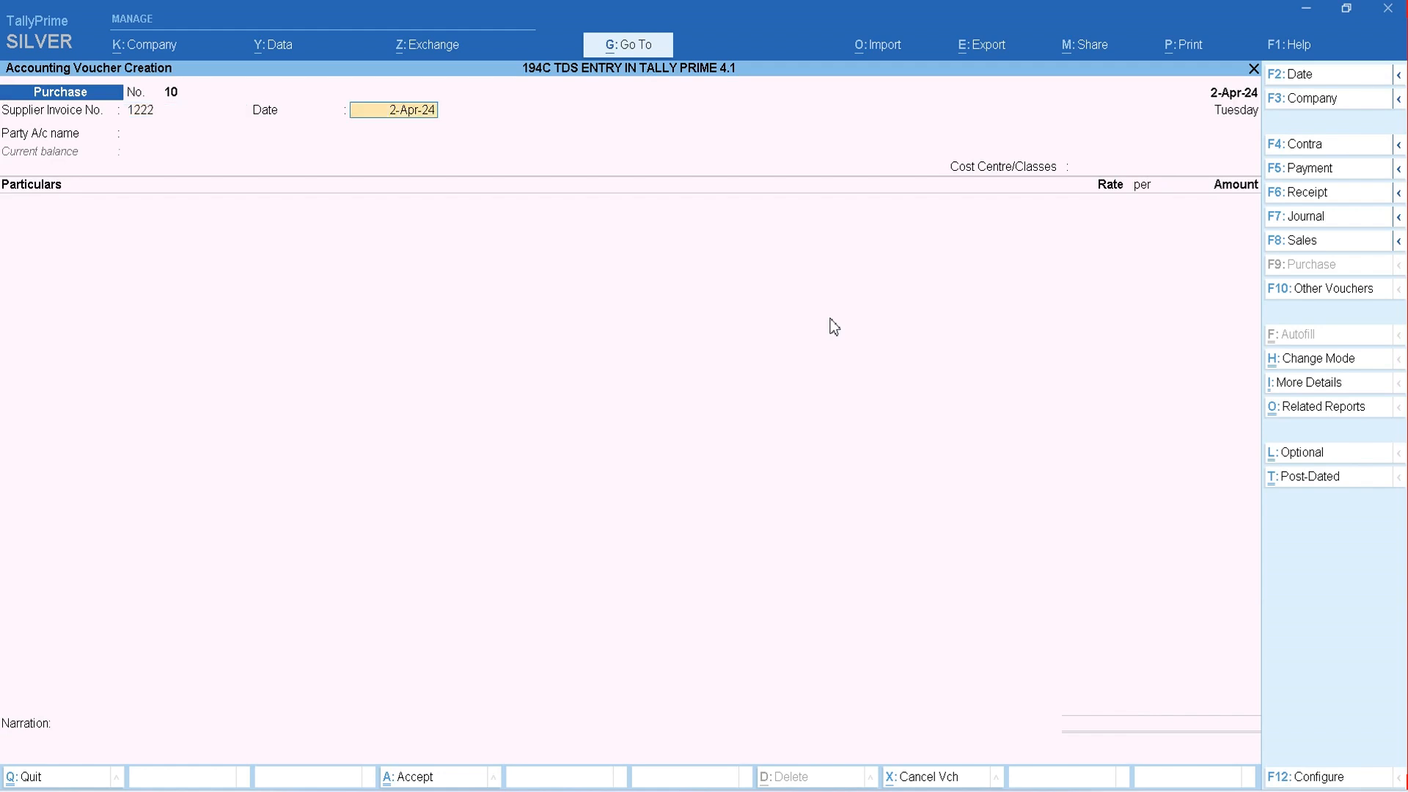
key("Return")
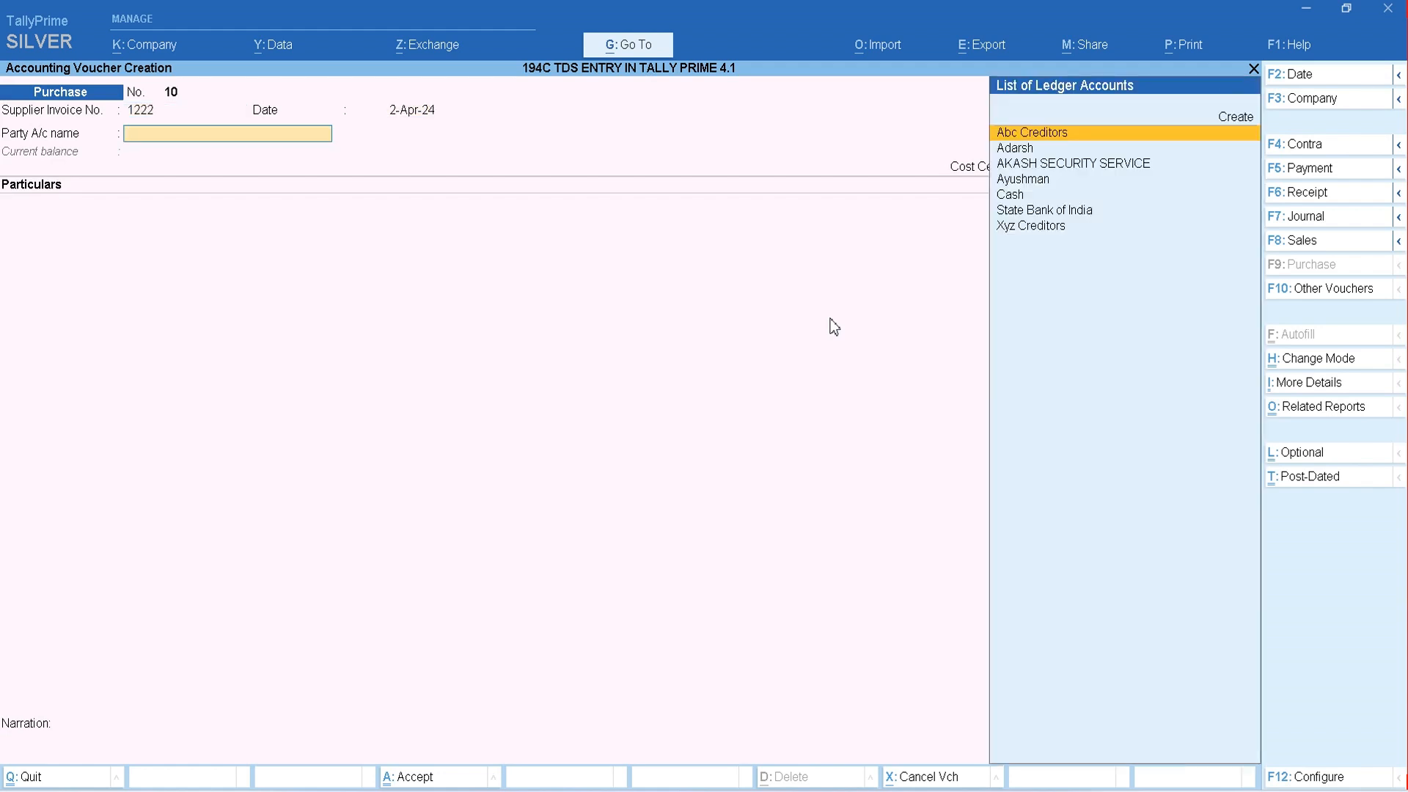
- Create a party ledger named AMAN PVT LTD under Sundry Creditors
key("alt+c")
type("AMAN PVT LTD")
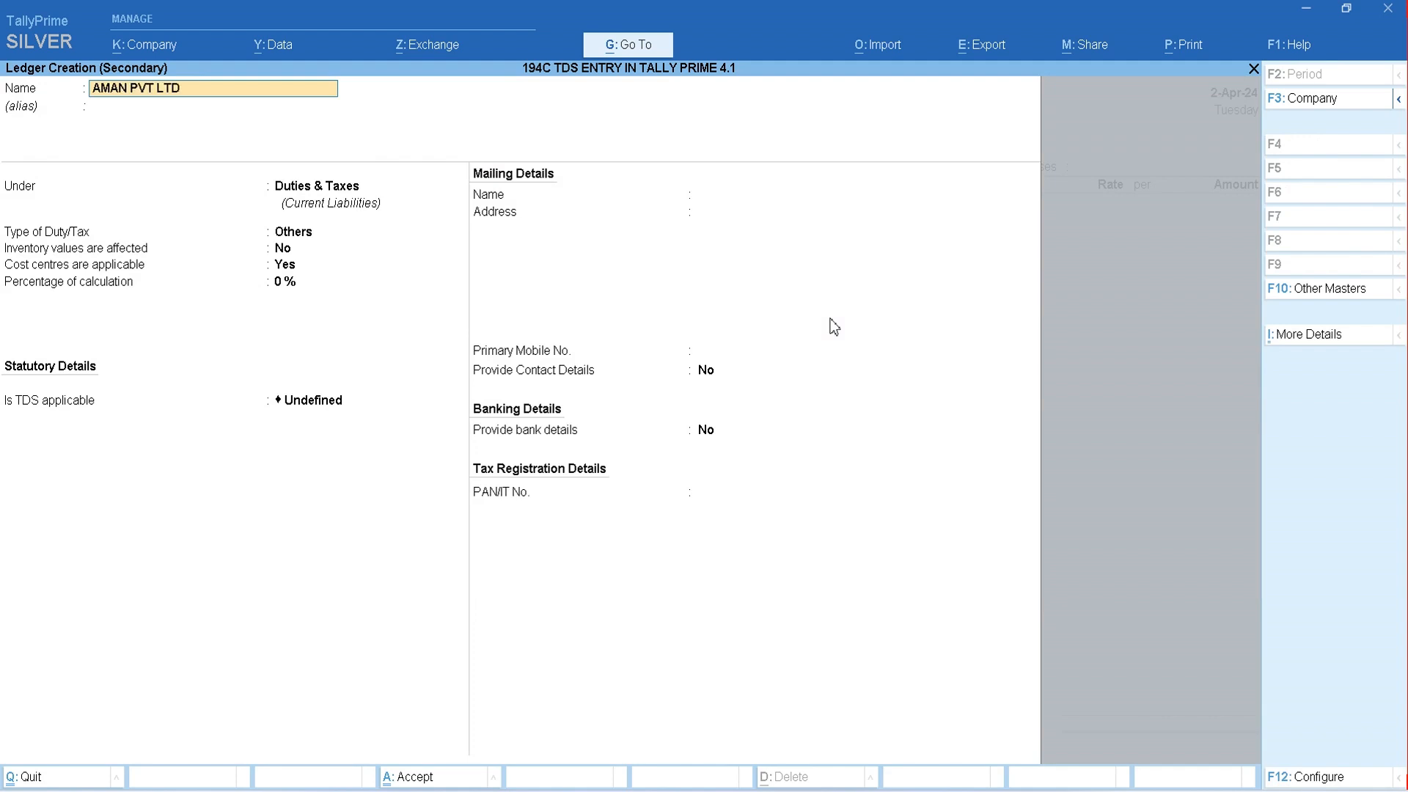
key("Return")
key("Return")
type("SUN")
key("Return")
key("Return")
key("Return")
key("Return")
key("Return")
- Keep the default balance settings of the party ledger and set Is TDS Deductable to Yes
type("y")
key("Return")
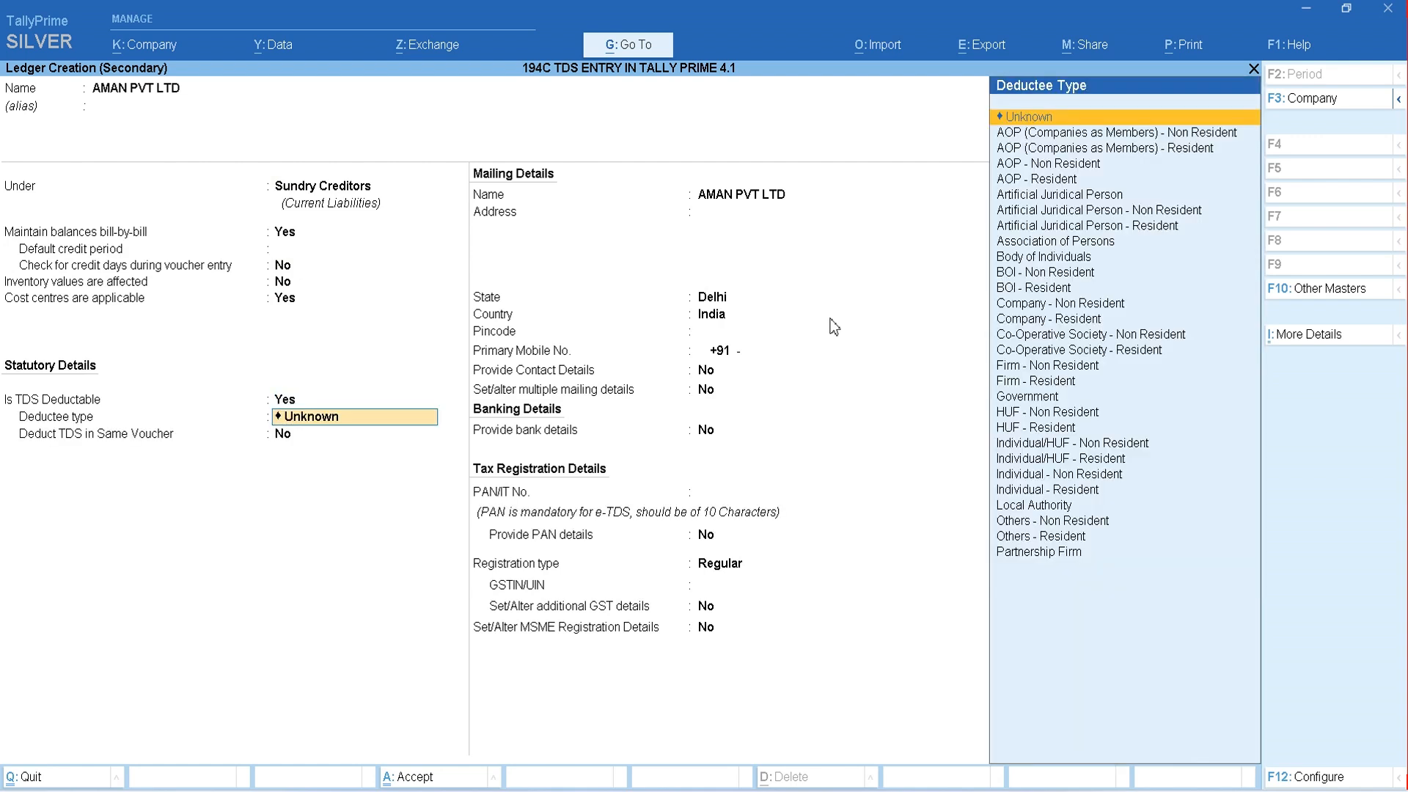
- Set the party ledger's deductee type to Company - Resident
key("Down")
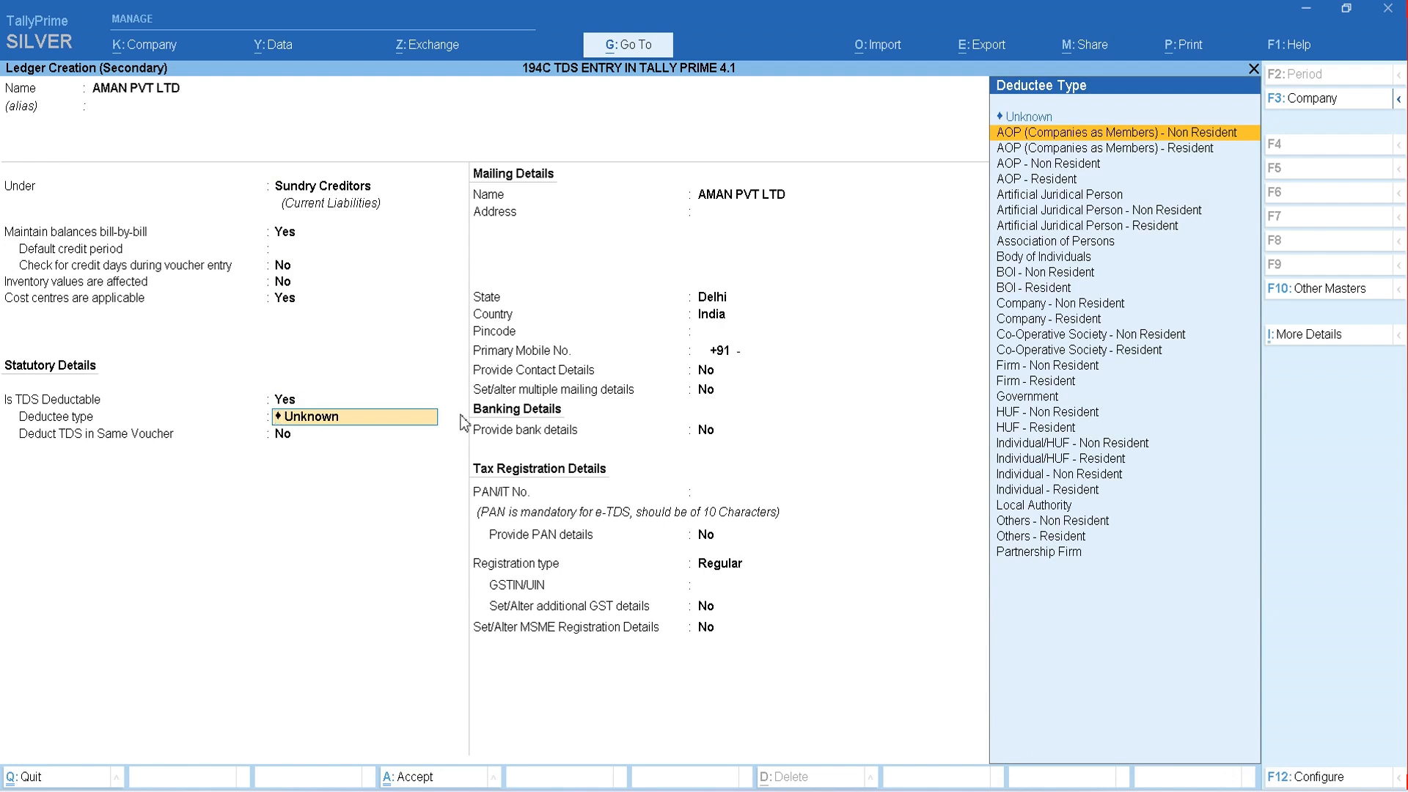
key("Down")
key("Down")
key("Down")
key("Down")
key("Down")
key("Down")
key("Down")
key("Down")
key("Down")
key("Down")
key("Down")
key("Down")
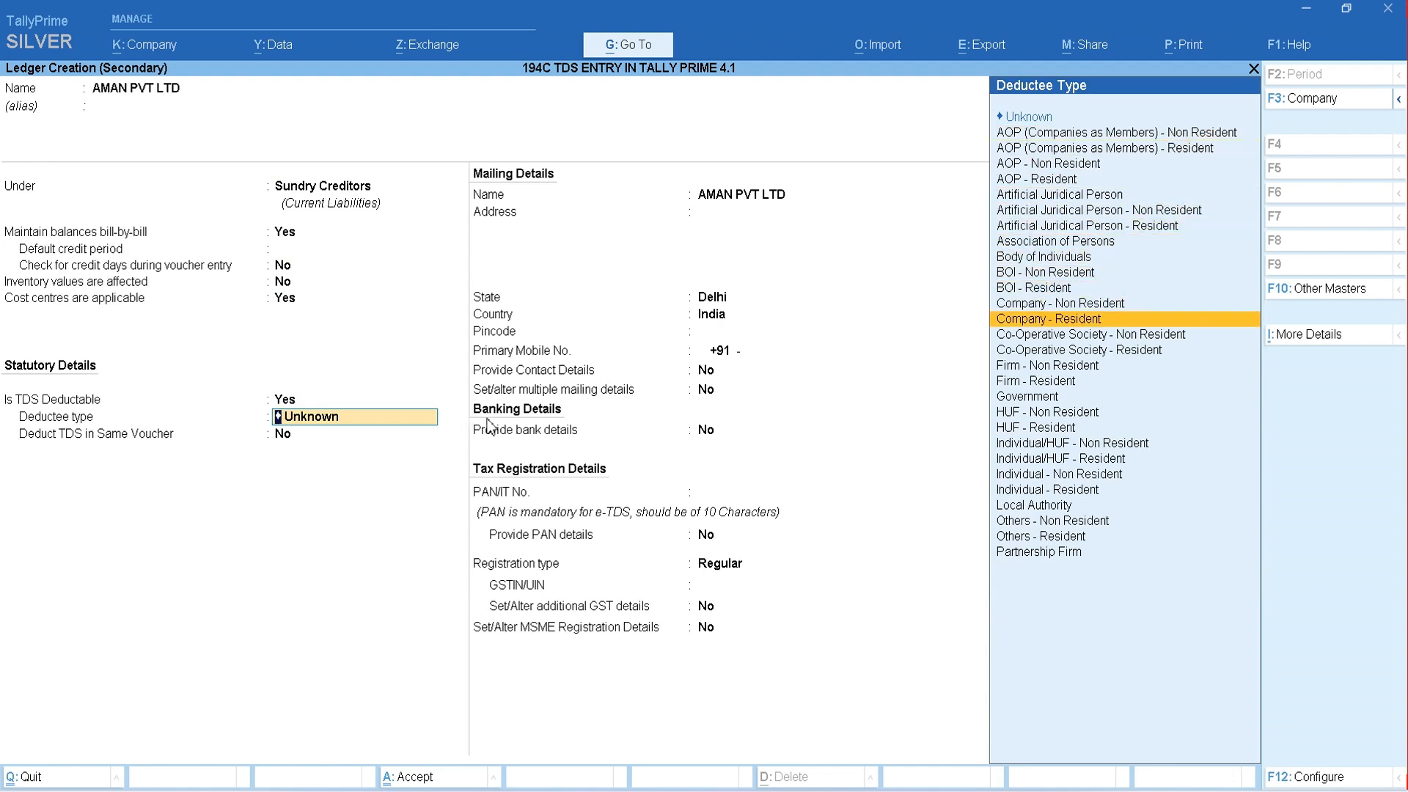
key("Return")
- Set Deduct TDS in Same Voucher to Yes and start creating a new nature of payment for it
key("y")
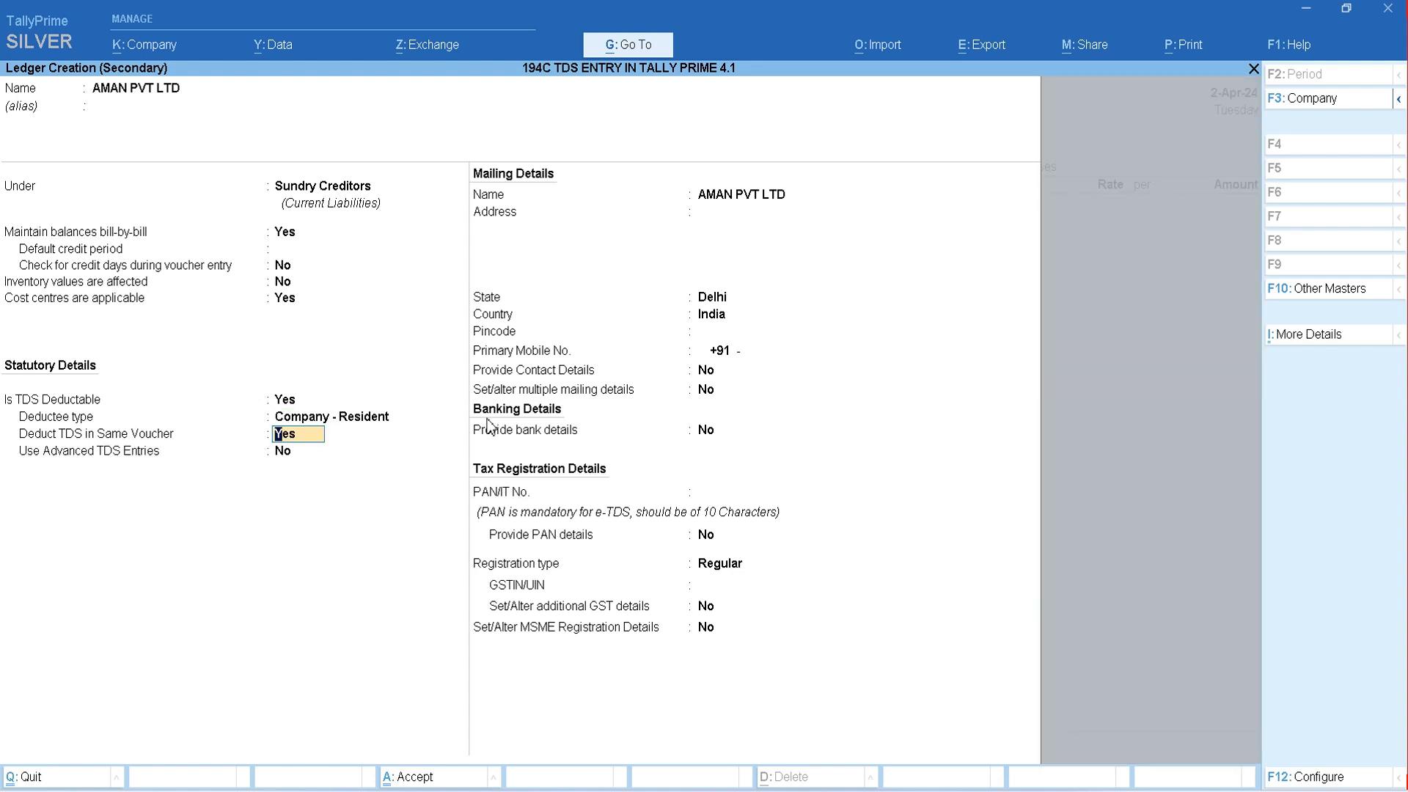
key("Return")
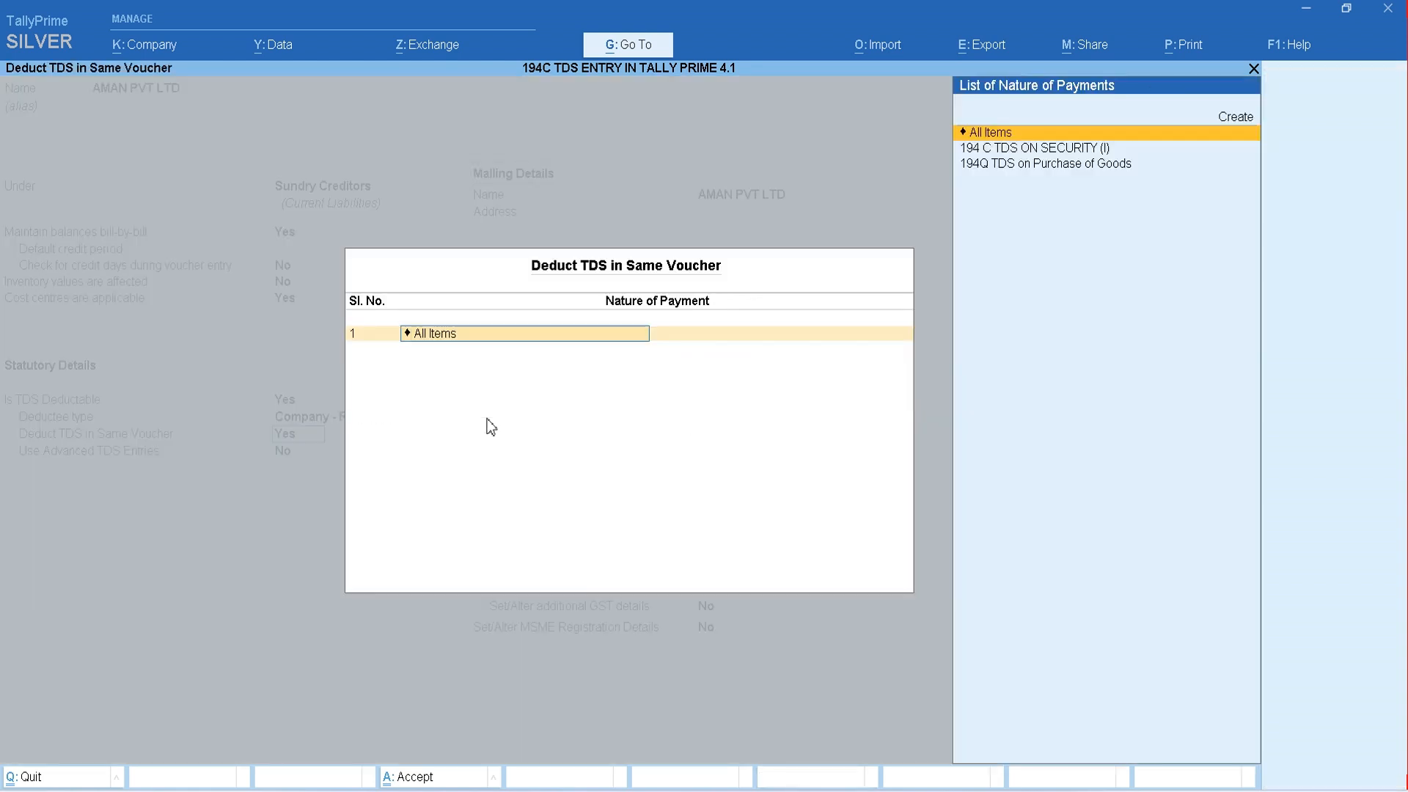
key("Down")
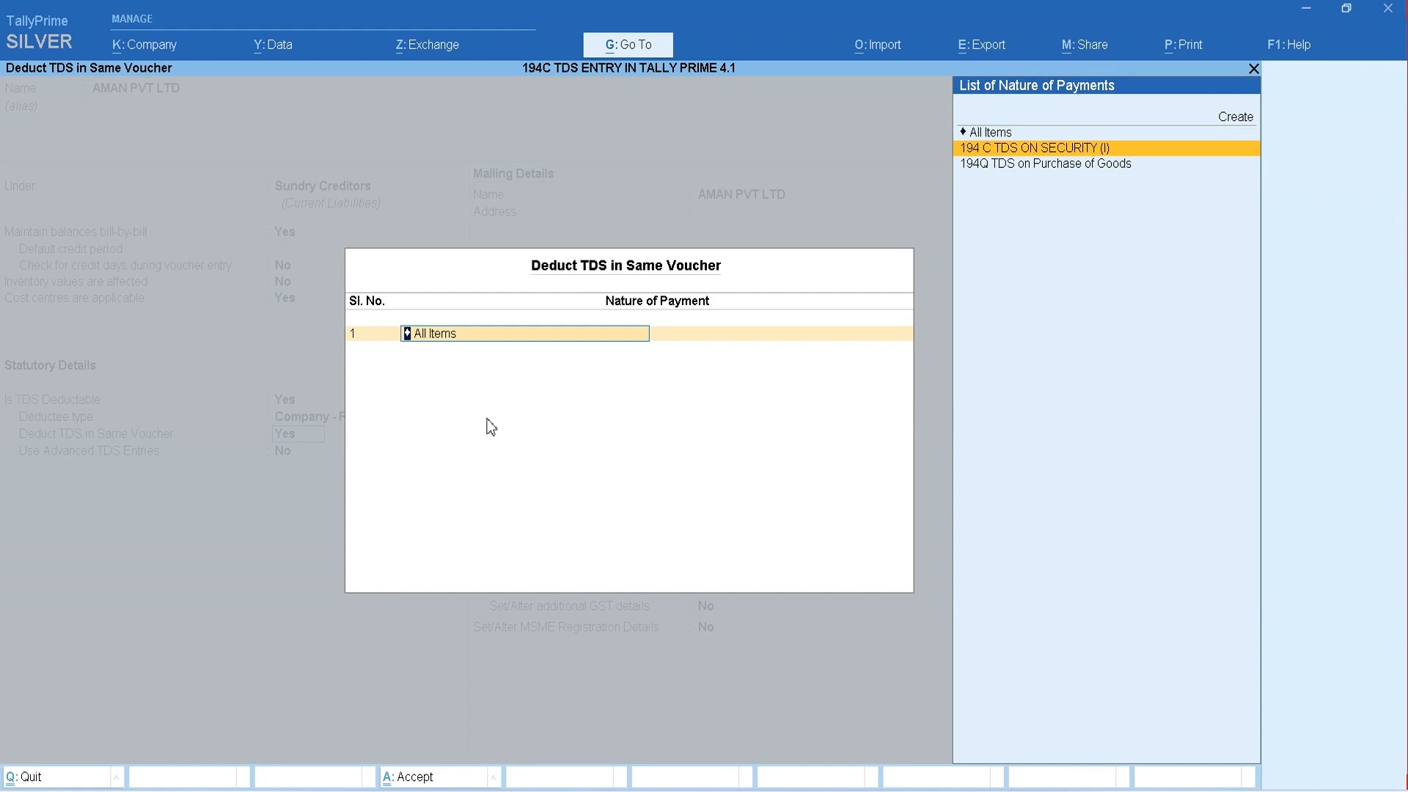
key("Up")
key("Up")
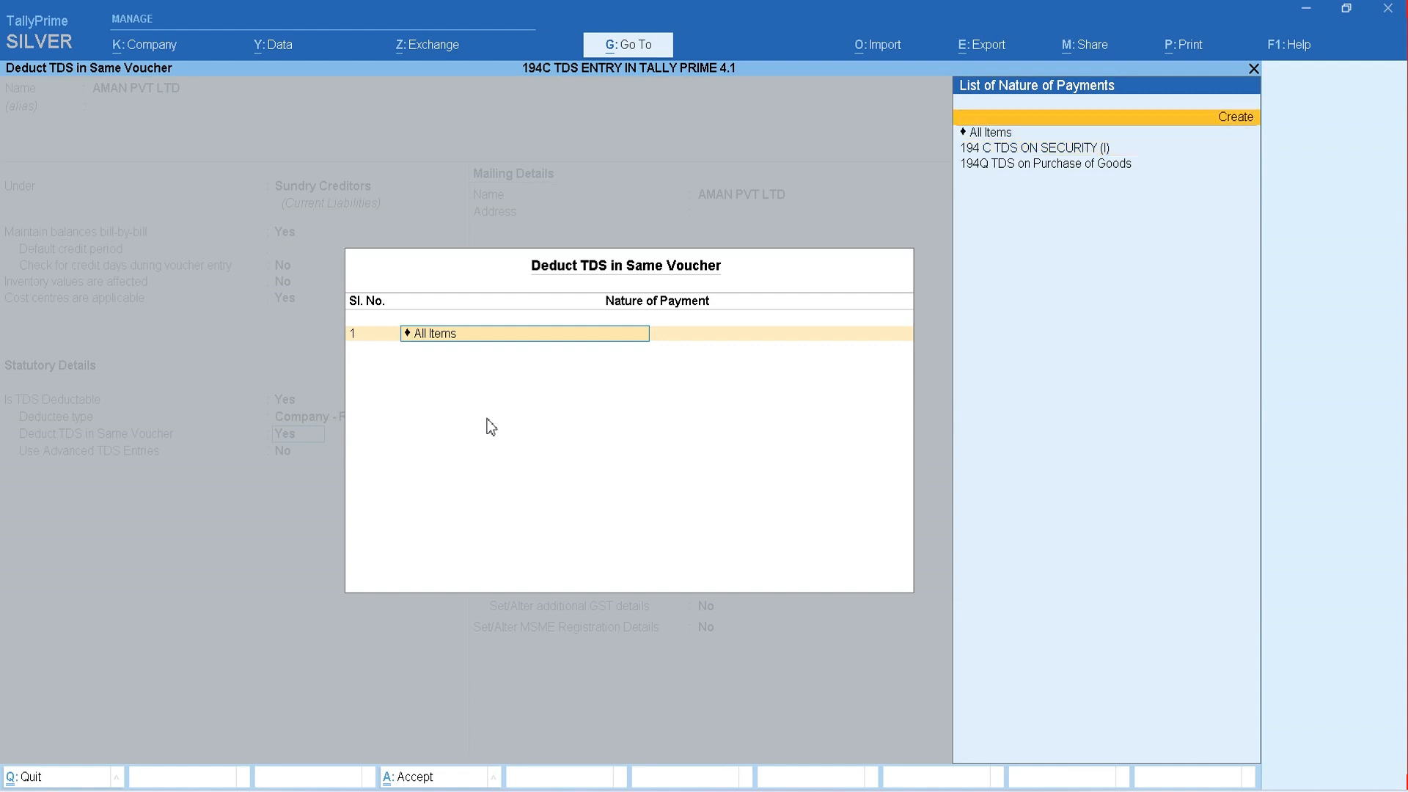
key("Return")
- Name the new nature of payment 194 C TDS ON SECURITY SERVICE (C)
type("194 C TDS")
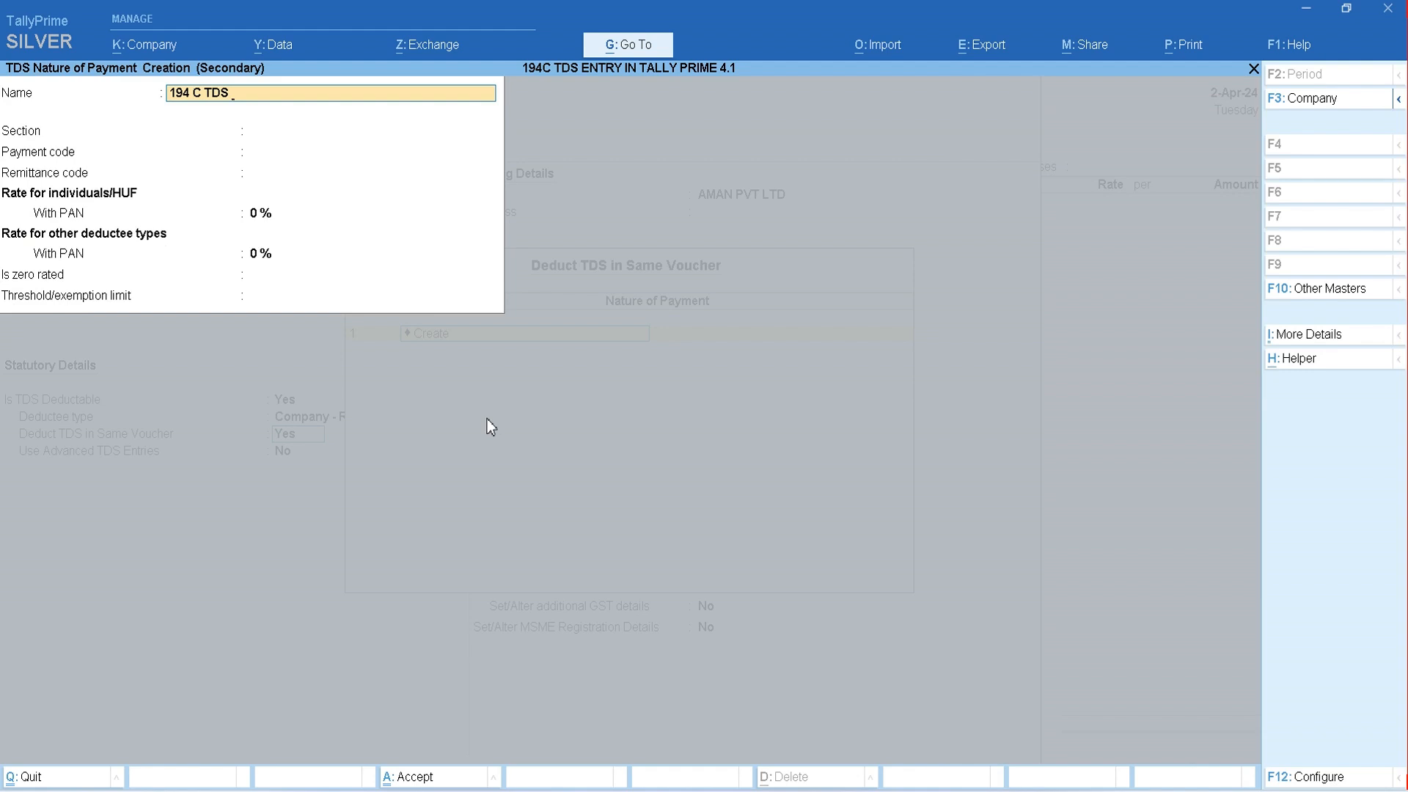
type(" ON SECURITY SERVICE (C")
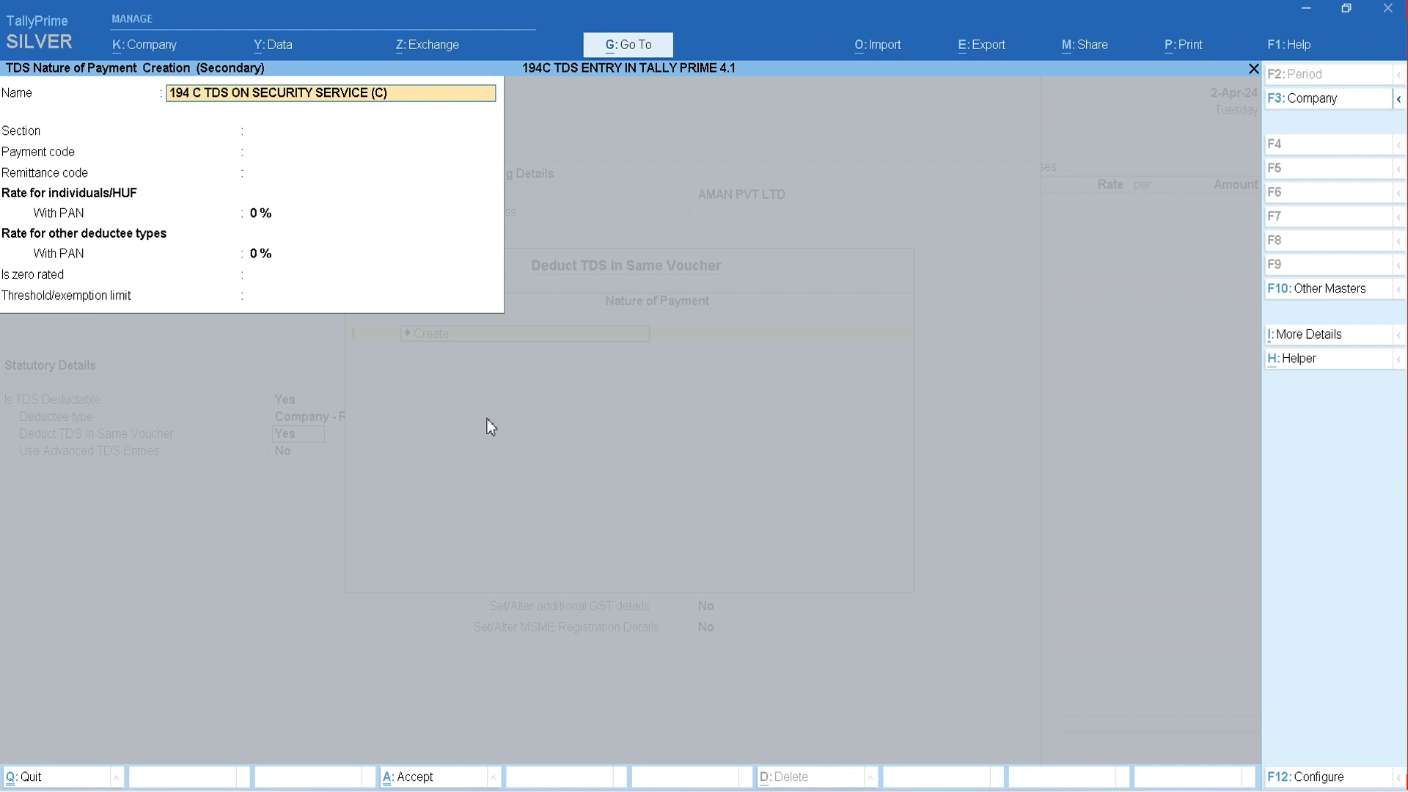
type(")")
key("Return")
type("194C")
- Enter section 194C and payment code 194 for the nature of payment, leaving the remittance code blank
key("Return")
type("194")
key("Return")
key("Return")
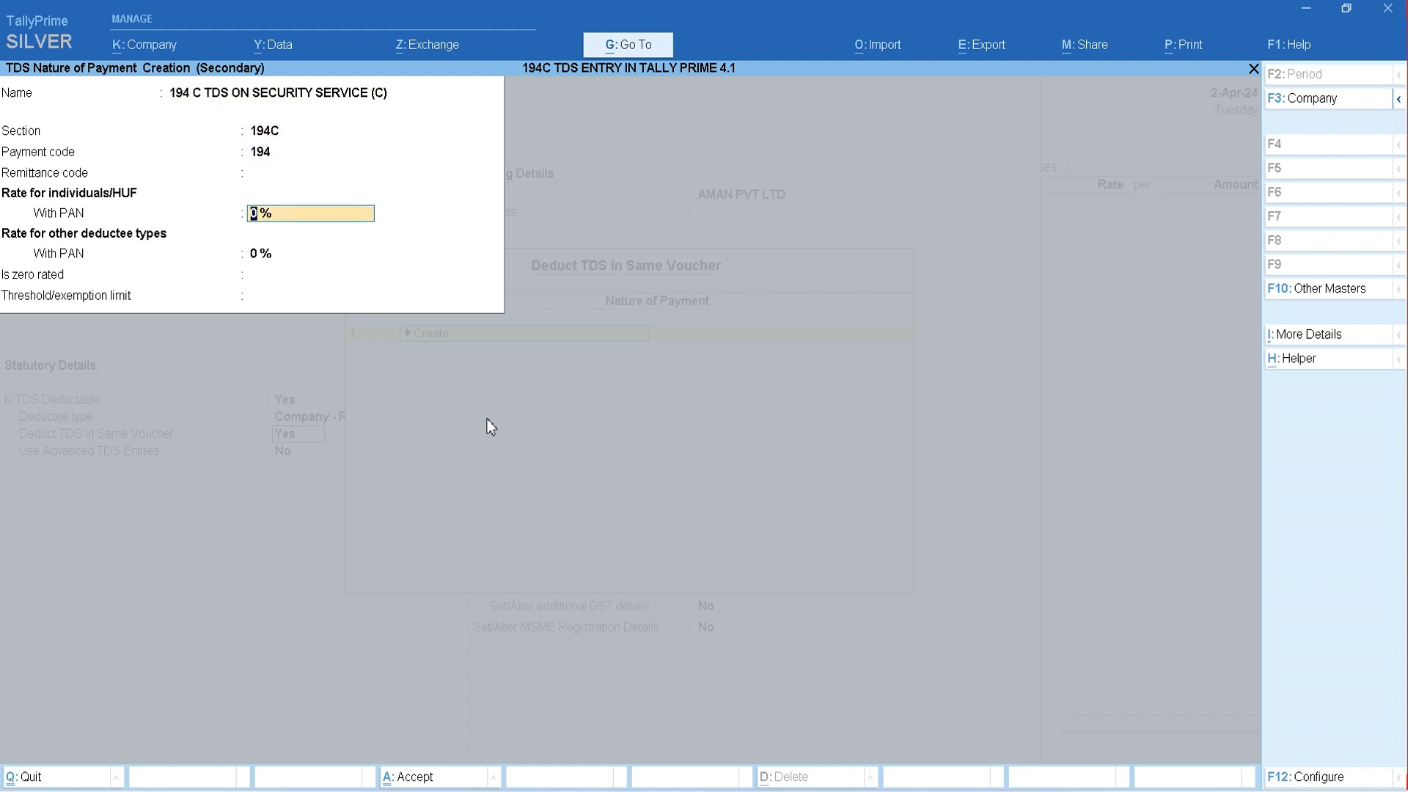
- Set the with-PAN rates for individuals/HUF and other deductee types to 2 % and save the nature of payment
type("2")
key("Return")
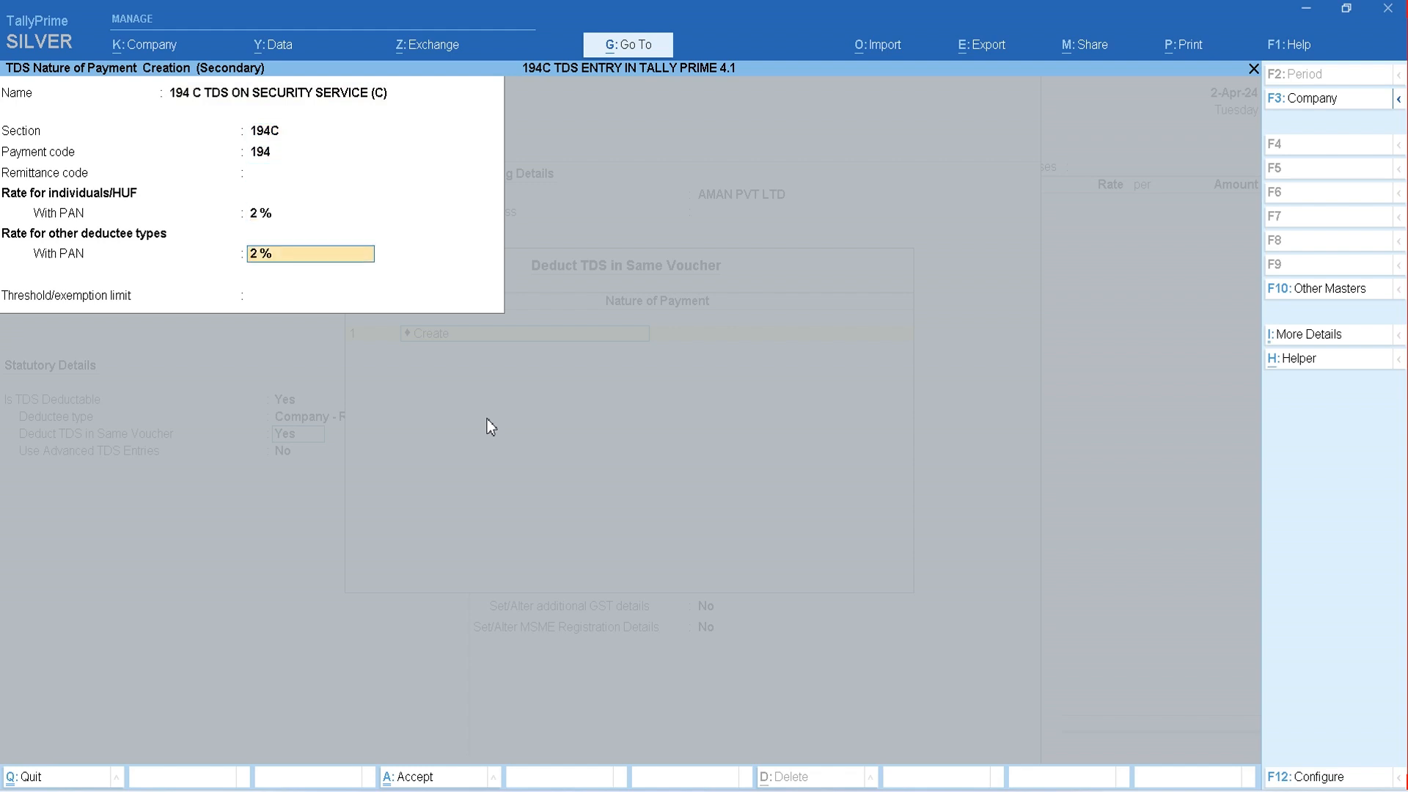
key("Return")
key("Return")
key("Return")
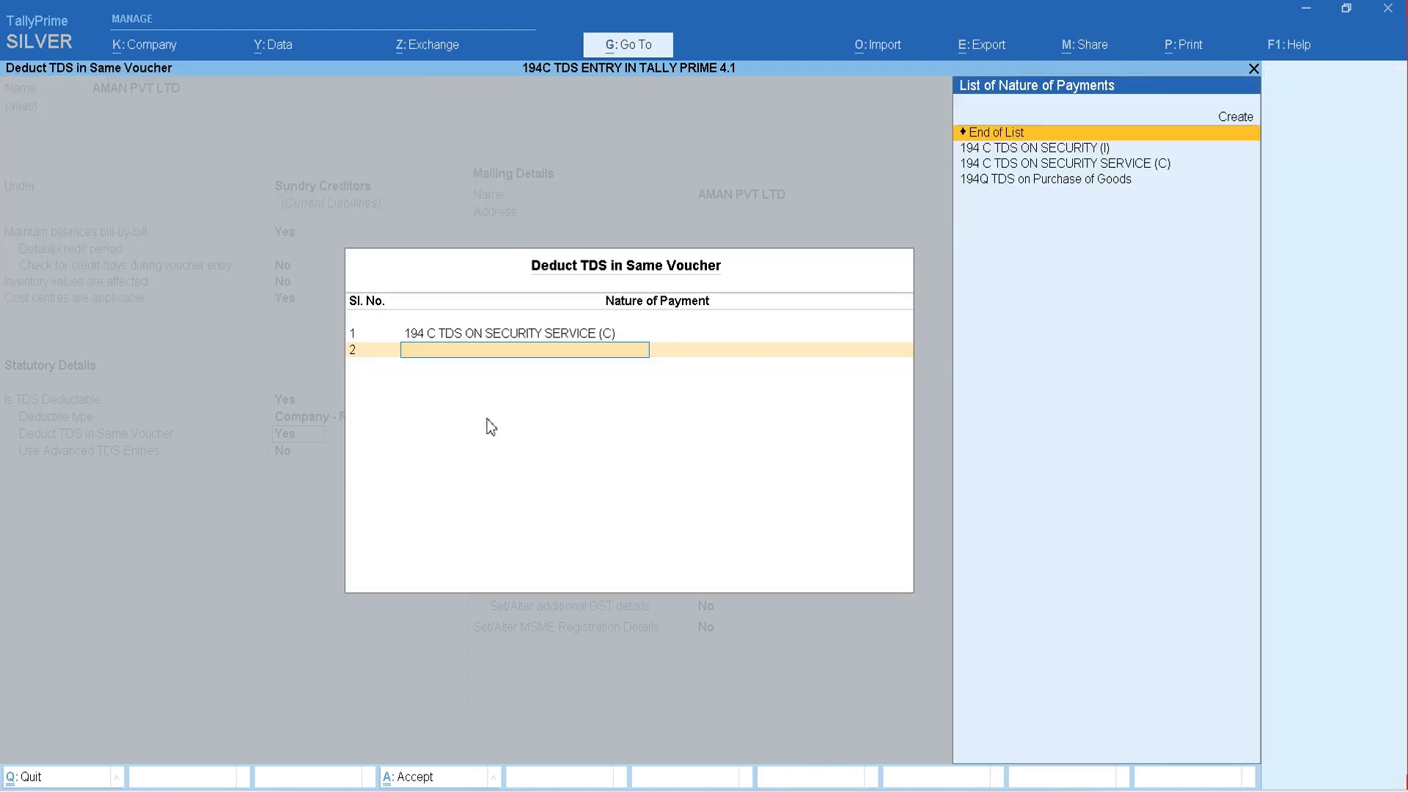
- Review the section, code and rates of the 194 C TDS ON SECURITY SERVICE (C) nature of payment, leaving it unaltered
key("Down")
key("Down")
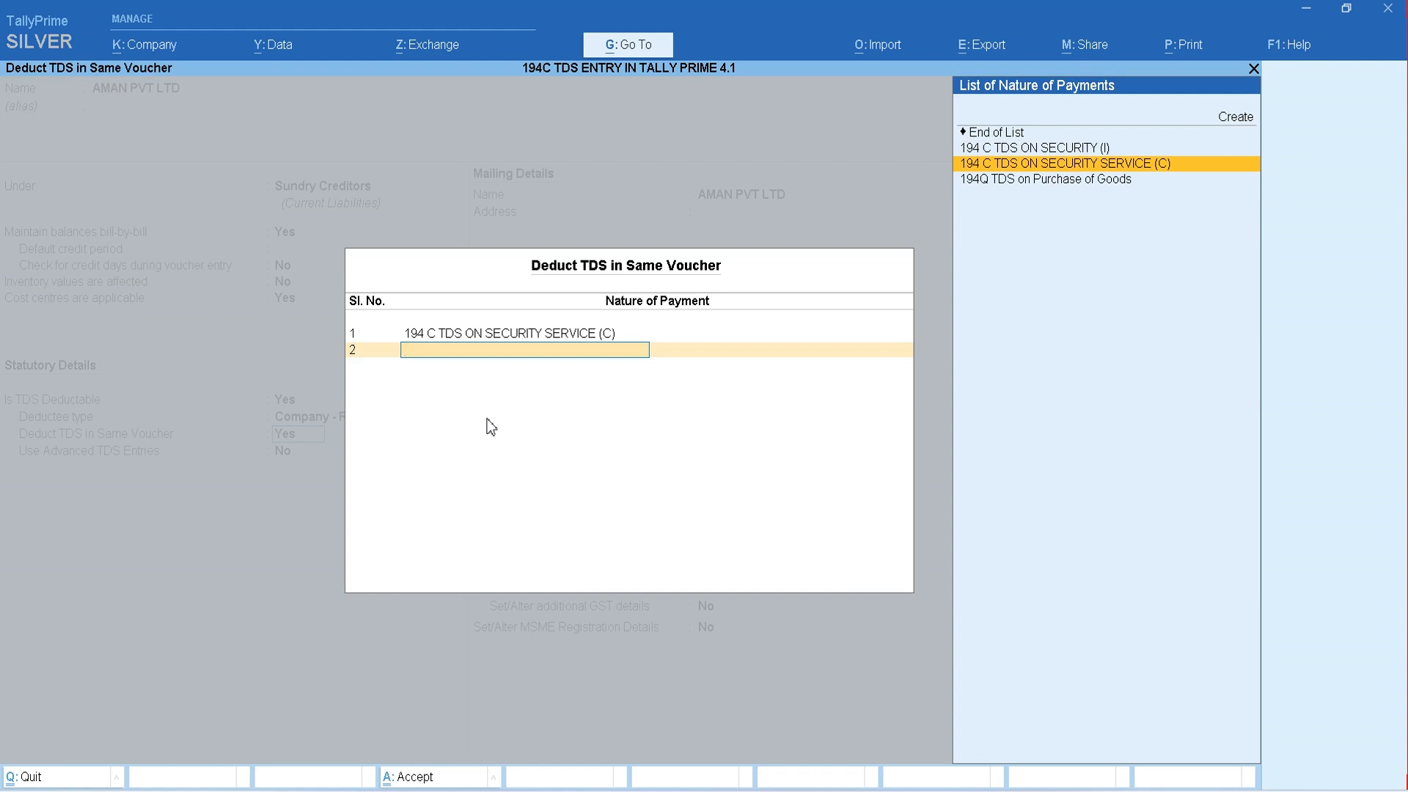
key("Up")
key("Down")
key("ctrl+Return")
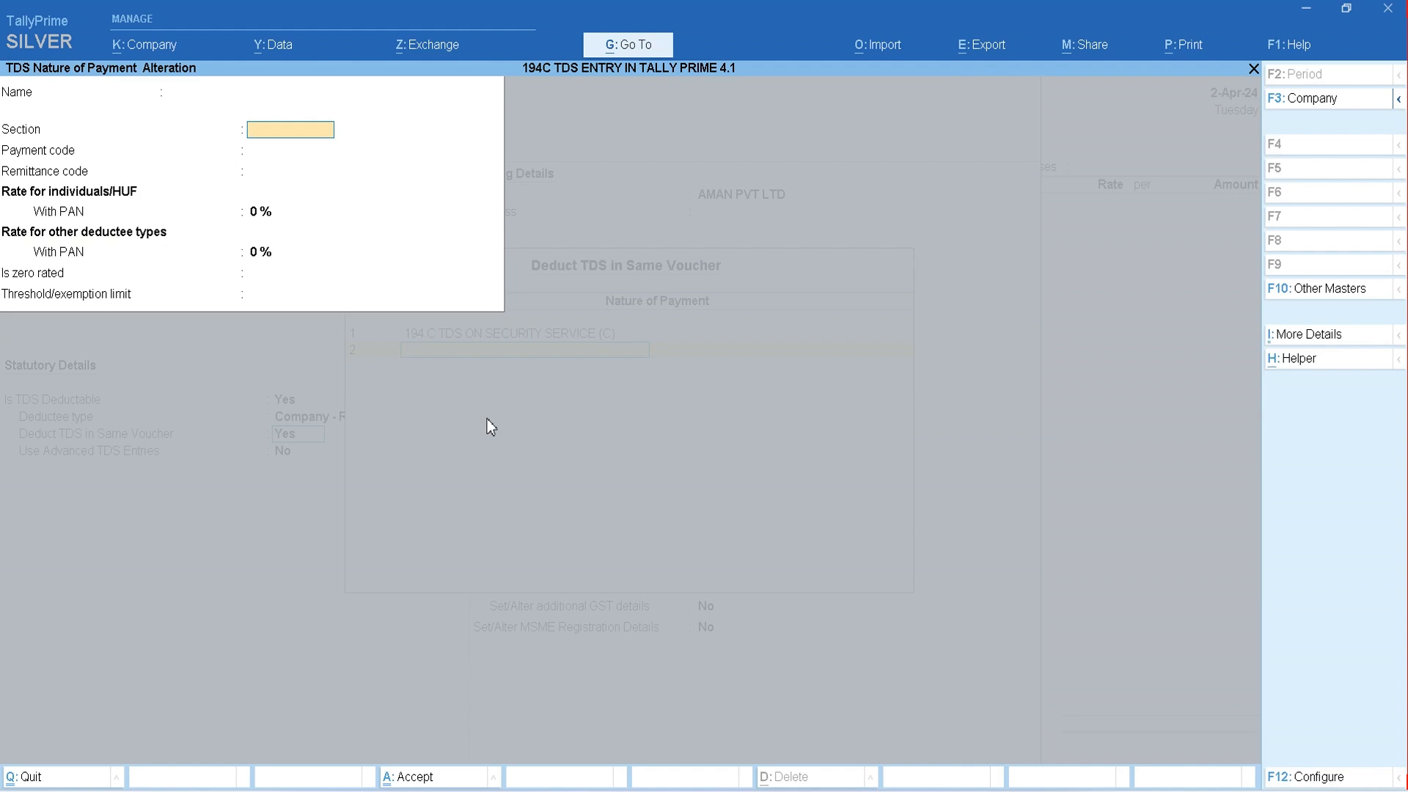
key("Escape")
key("y")
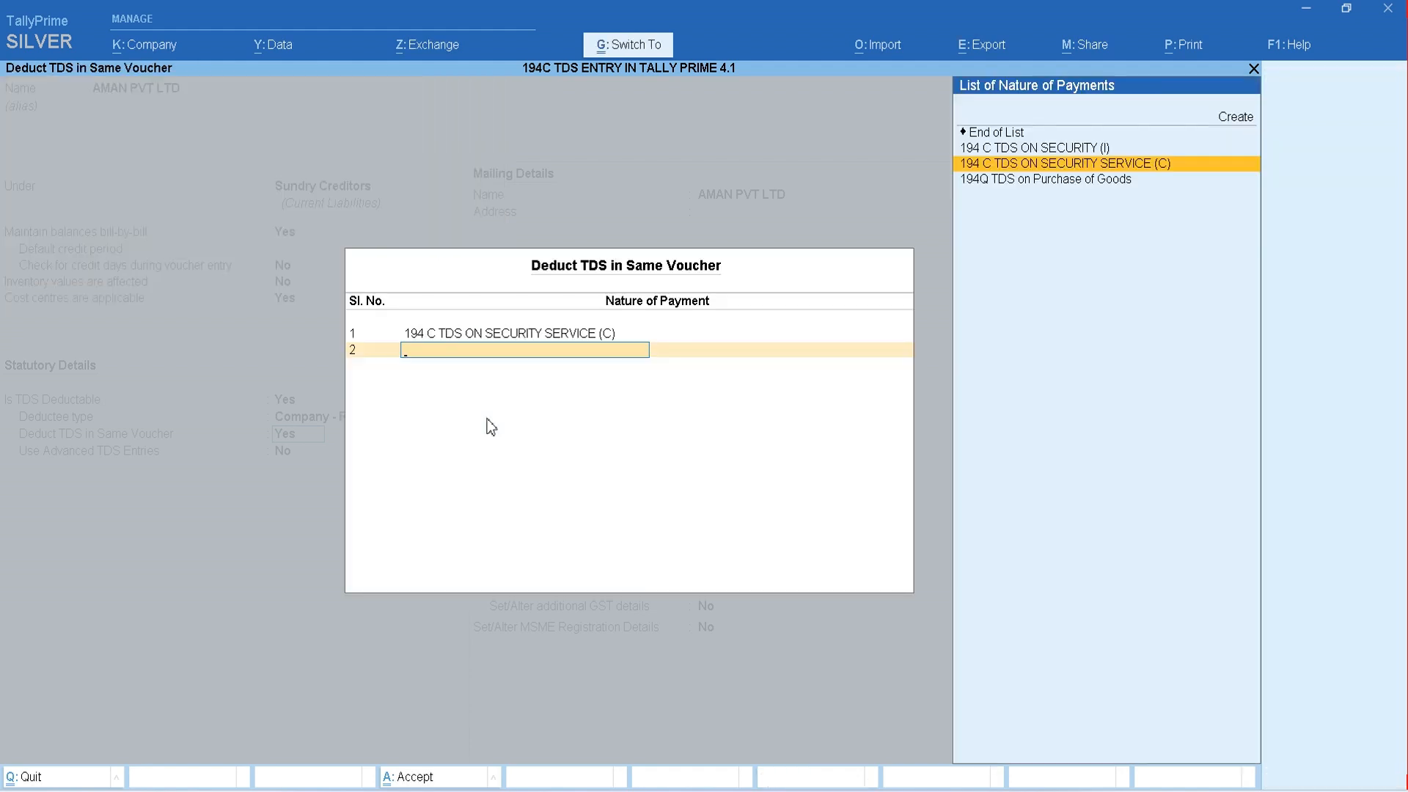
key("Up")
key("ctrl+Return")
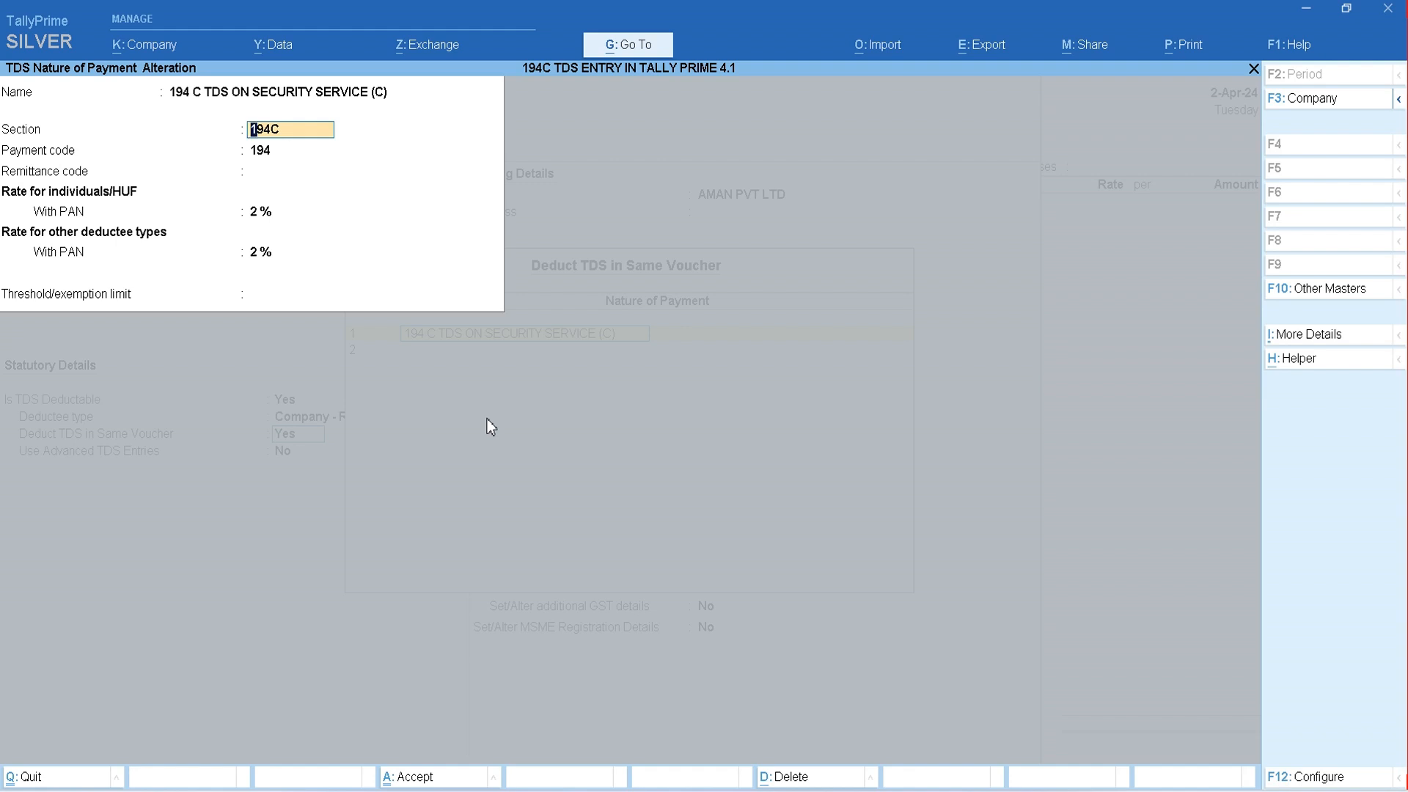
key("Escape")
- End the same-voucher deduction list after 194 C TDS ON SECURITY SERVICE (C) and return to the party ledger
key("Down")
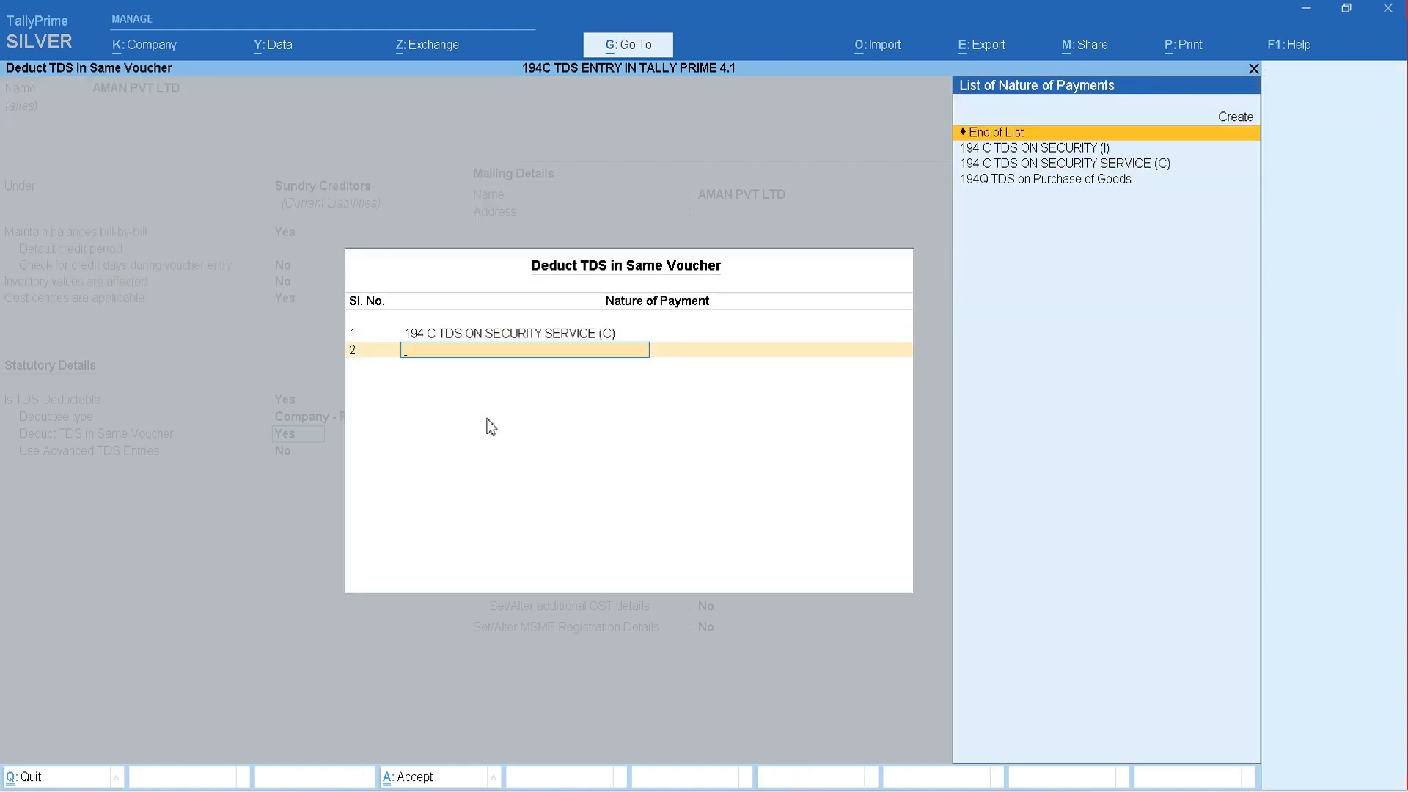
key("Return")
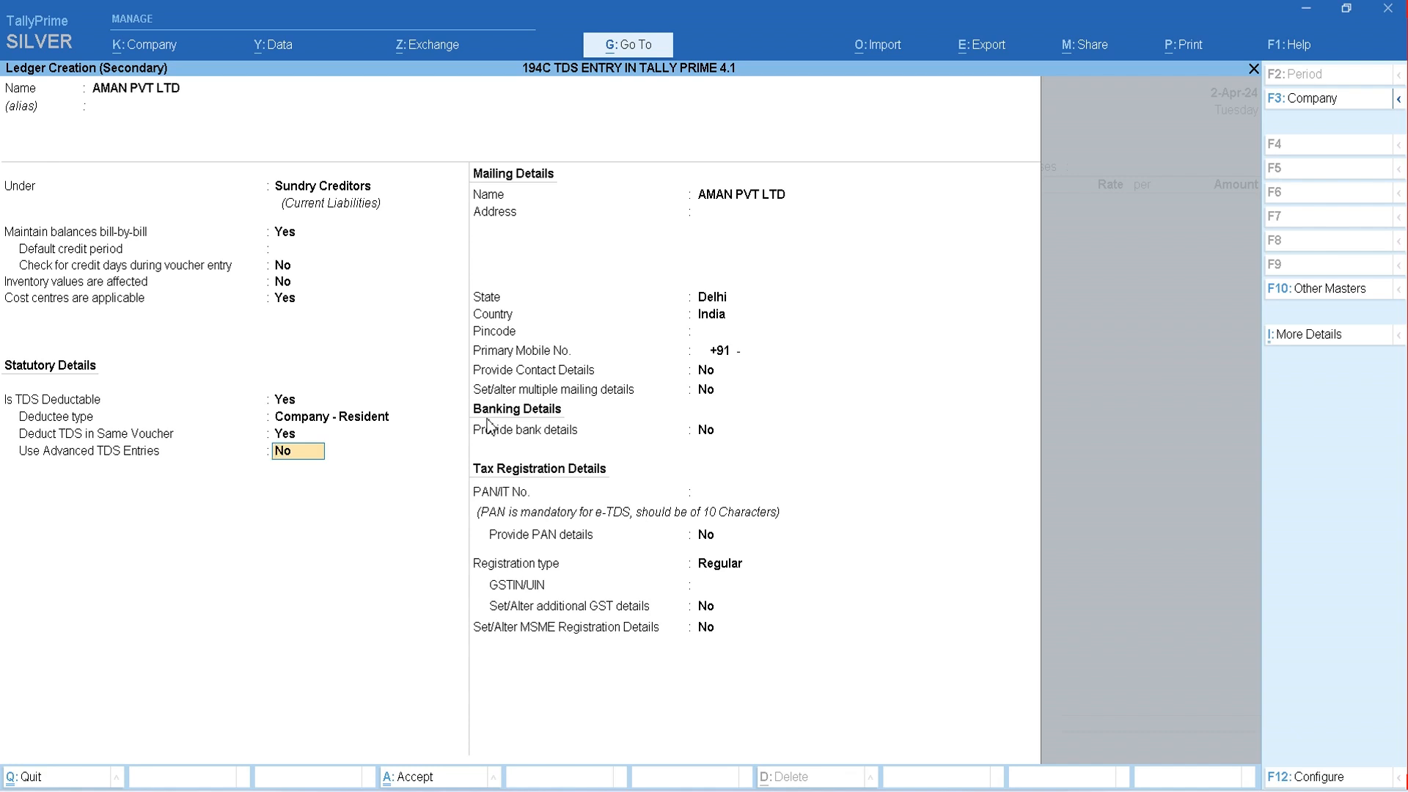
- Enable advanced TDS entries for AMAN PVT LTD and set Ignore Income Tax Exemption Limit to Applicable
type("y")
key("Return")
key("Return")
key("Return")
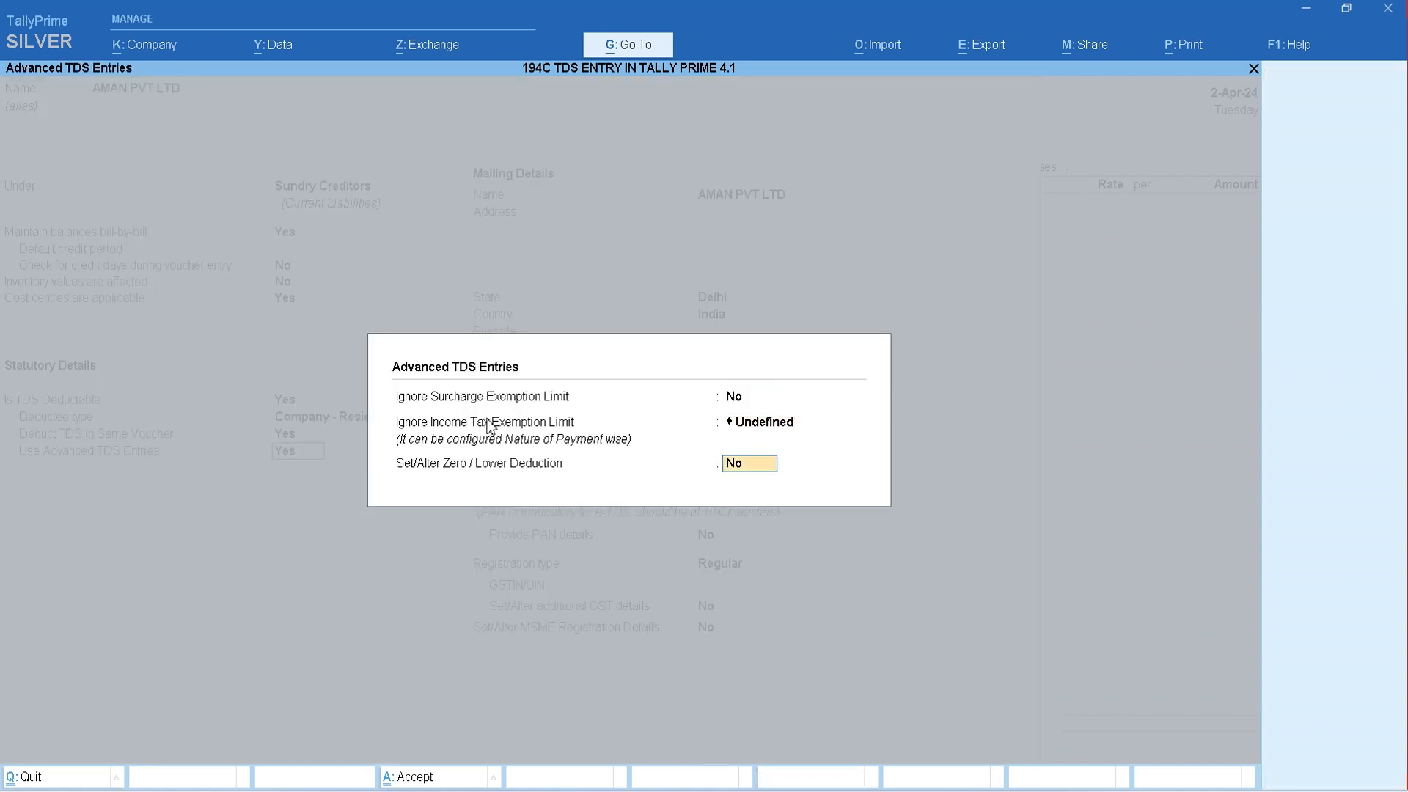
key("Up")
key("Up")
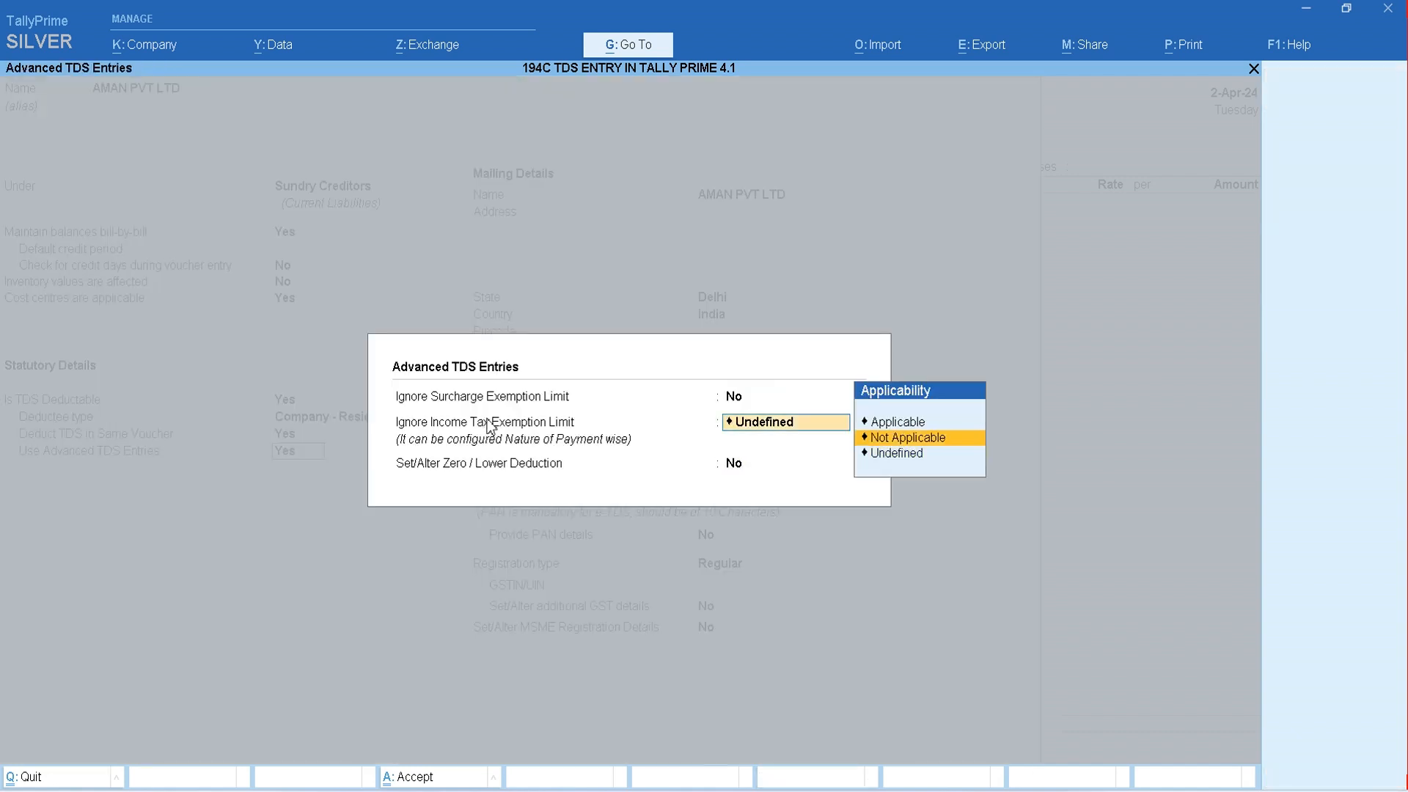
key("Up")
key("Return")
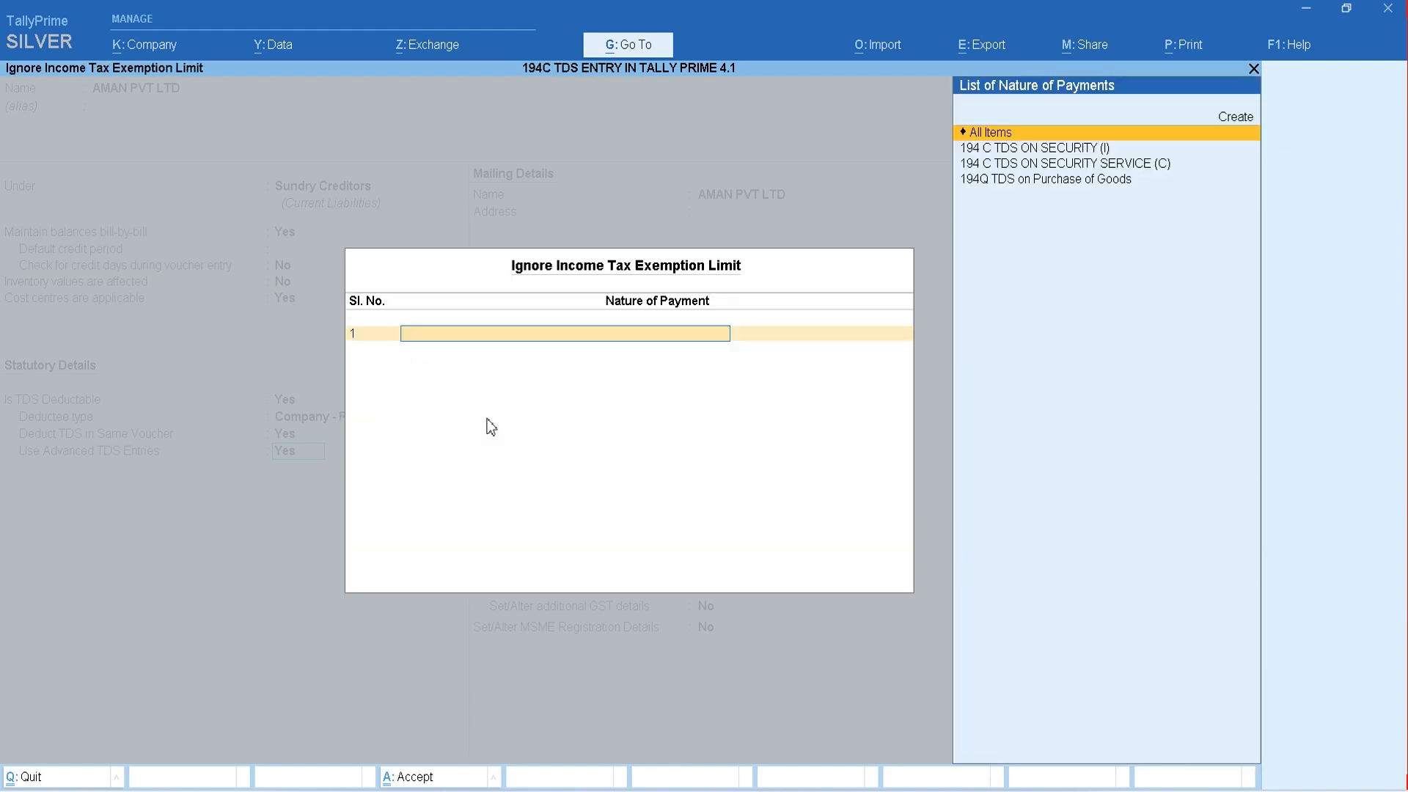
- Ignore the exemption limit for 194 C TDS ON SECURITY SERVICE (C) and accept the advanced TDS settings without zero/lower deduction
key("Down")
key("Down")
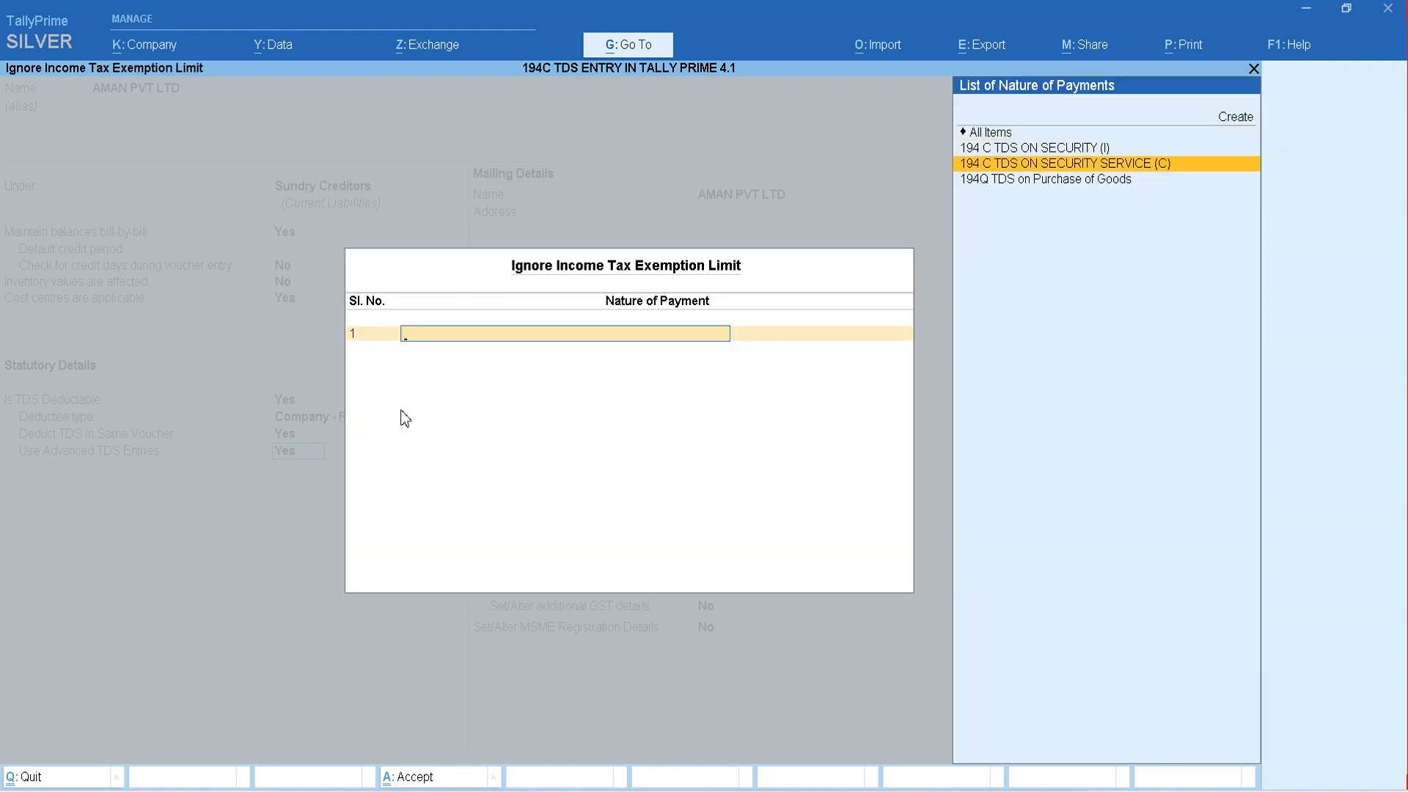
left_click(1104, 168)
key("Return")
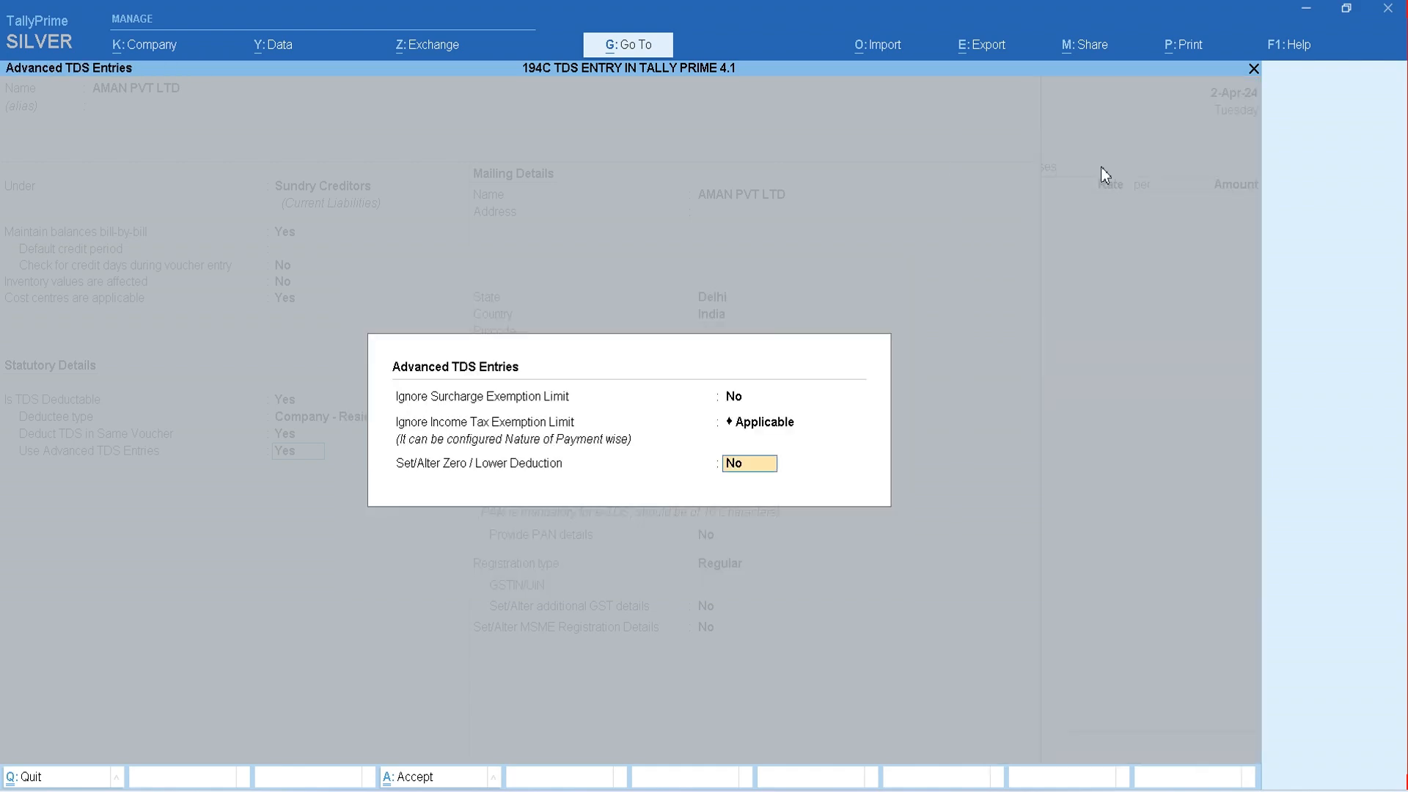
key("Return")
- Keep Delhi as the state, leave the address blank and enter the company's PAN
key("Return")
key("Return")
key("Return")
key("Return")
key("Return")
key("Return")
key("Return")
key("Return")
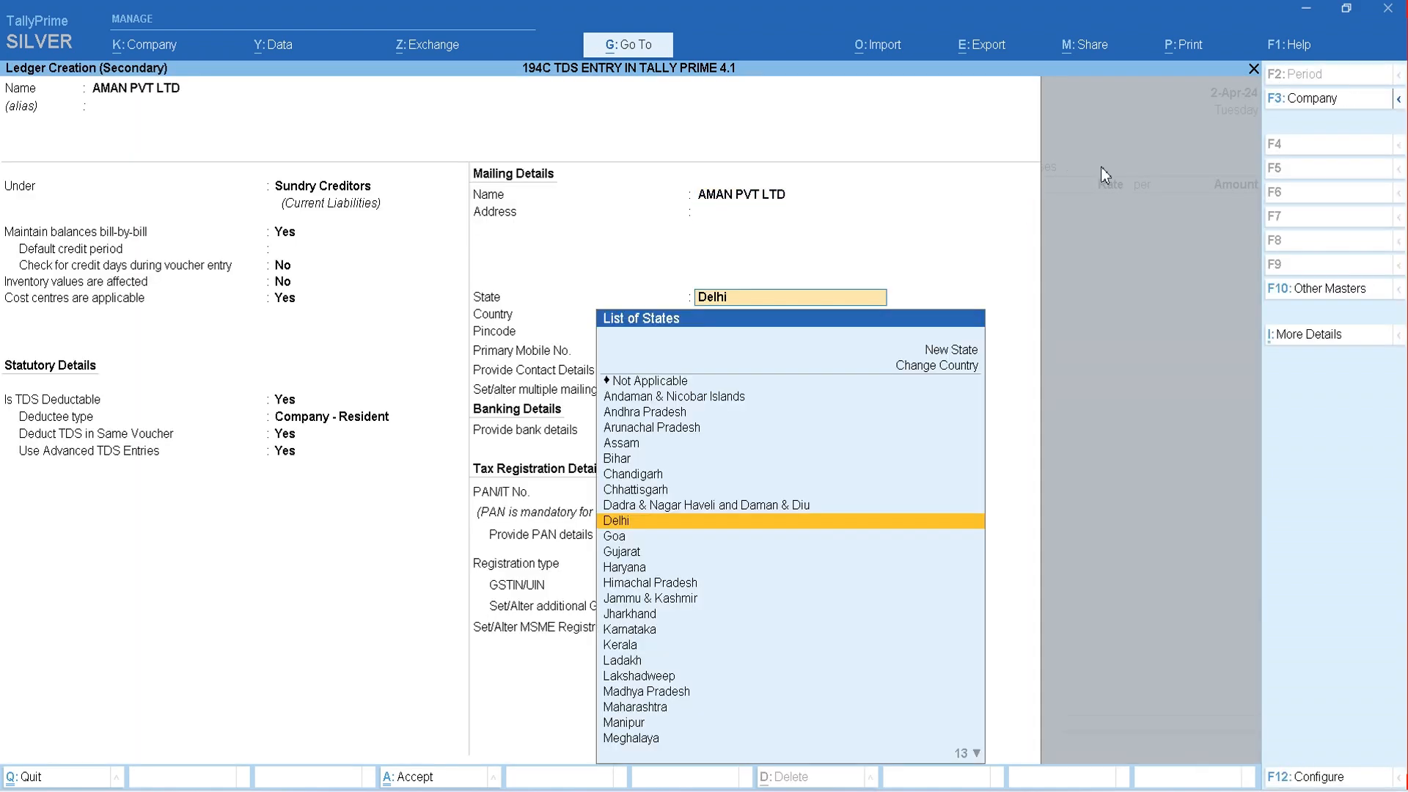
key("Return")
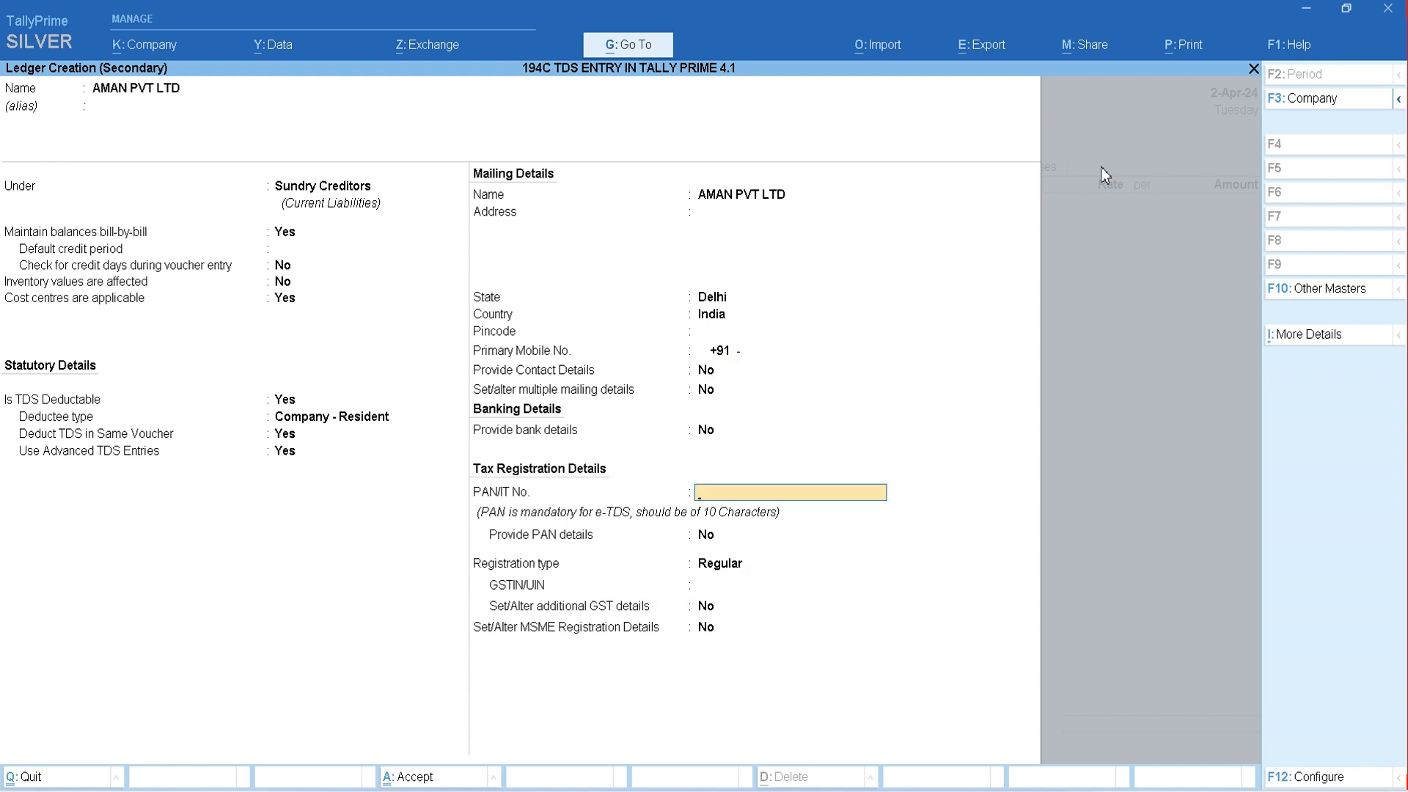
type("ASDPJ2403A")
- Provide PAN details with AMAN PVT LTD as the name on PAN and save the party ledger
key("Return")
key("y")
key("Return")
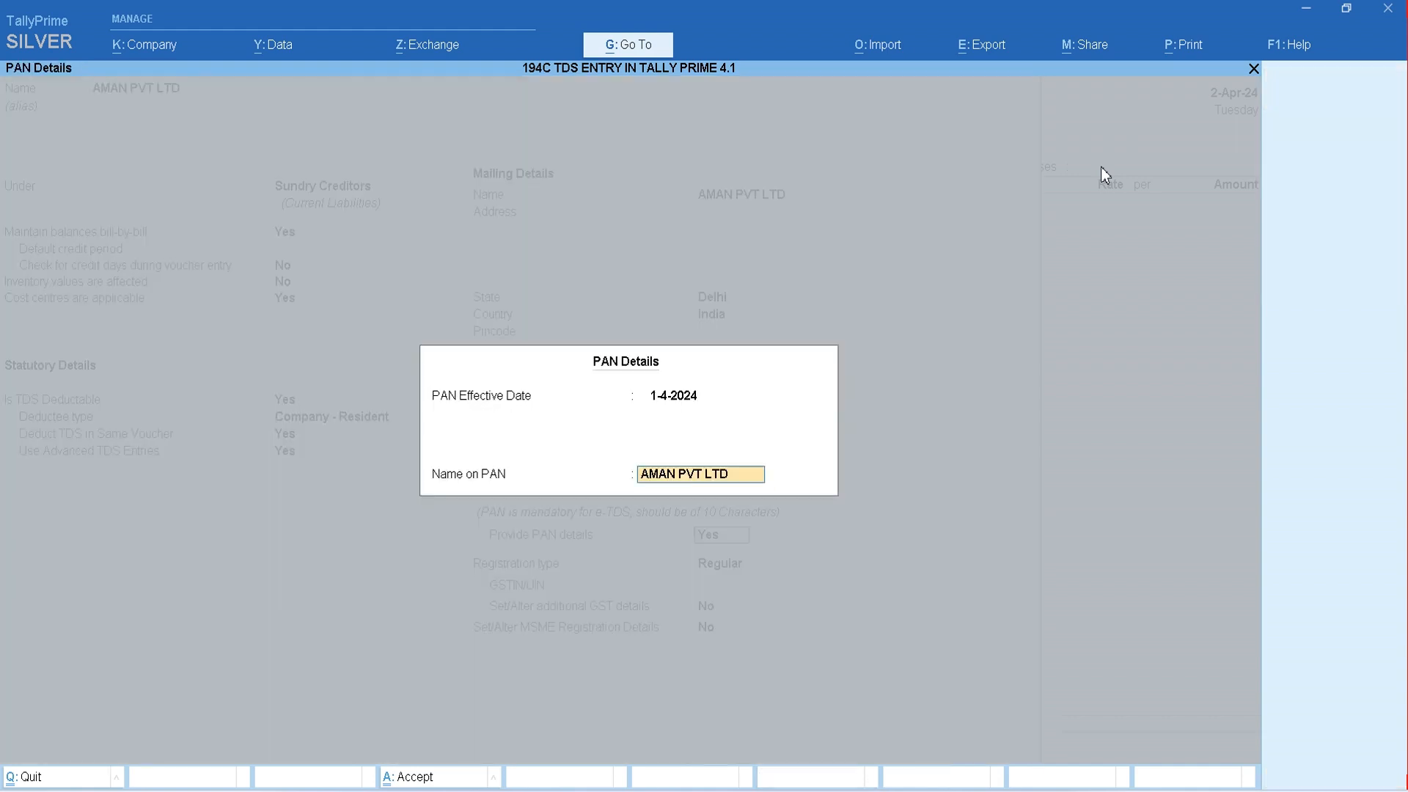
key("Return")
key("ctrl+a")
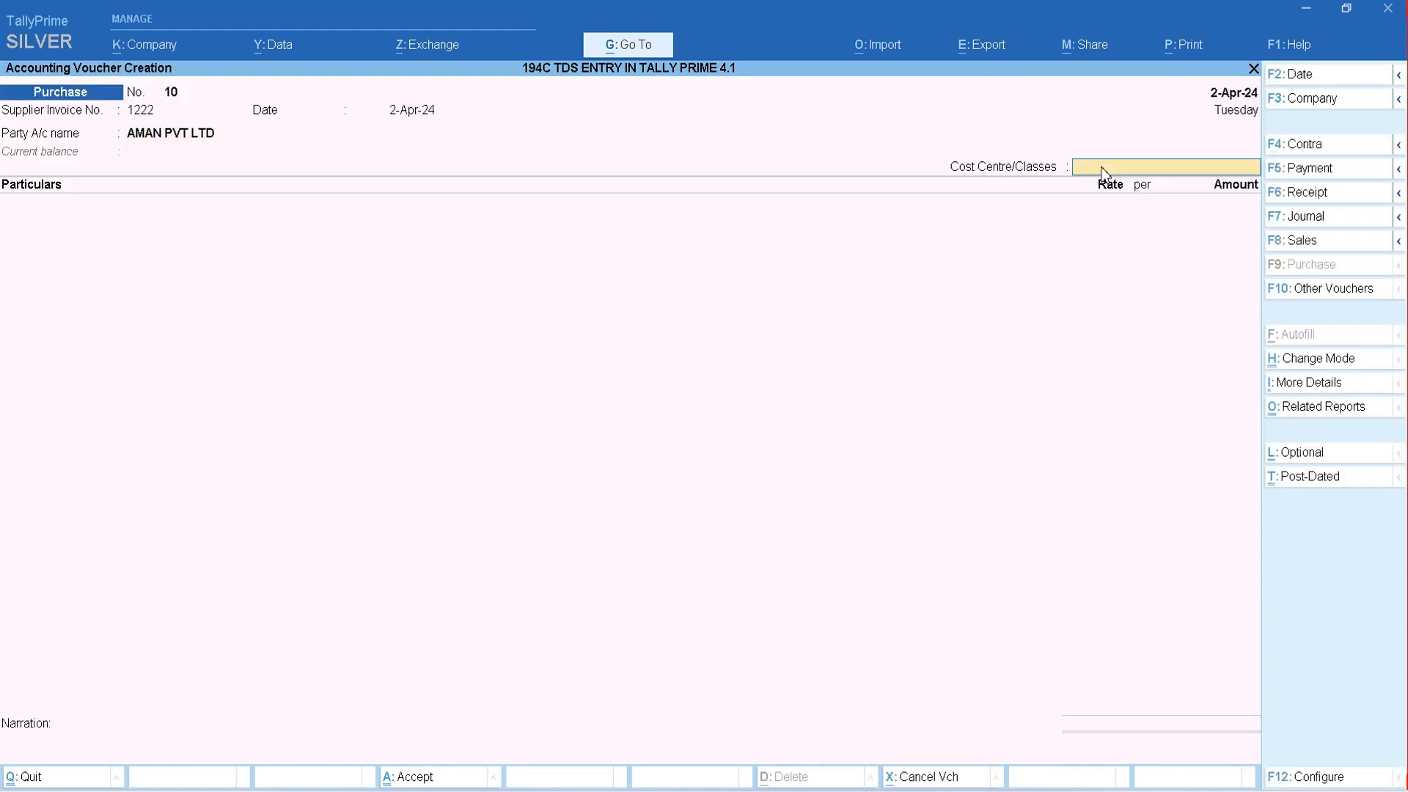
- Leave the cost centre class Not Applicable and add SECURITY SERVICE EXP with a GST-inclusive amount of 50000
key("Return")
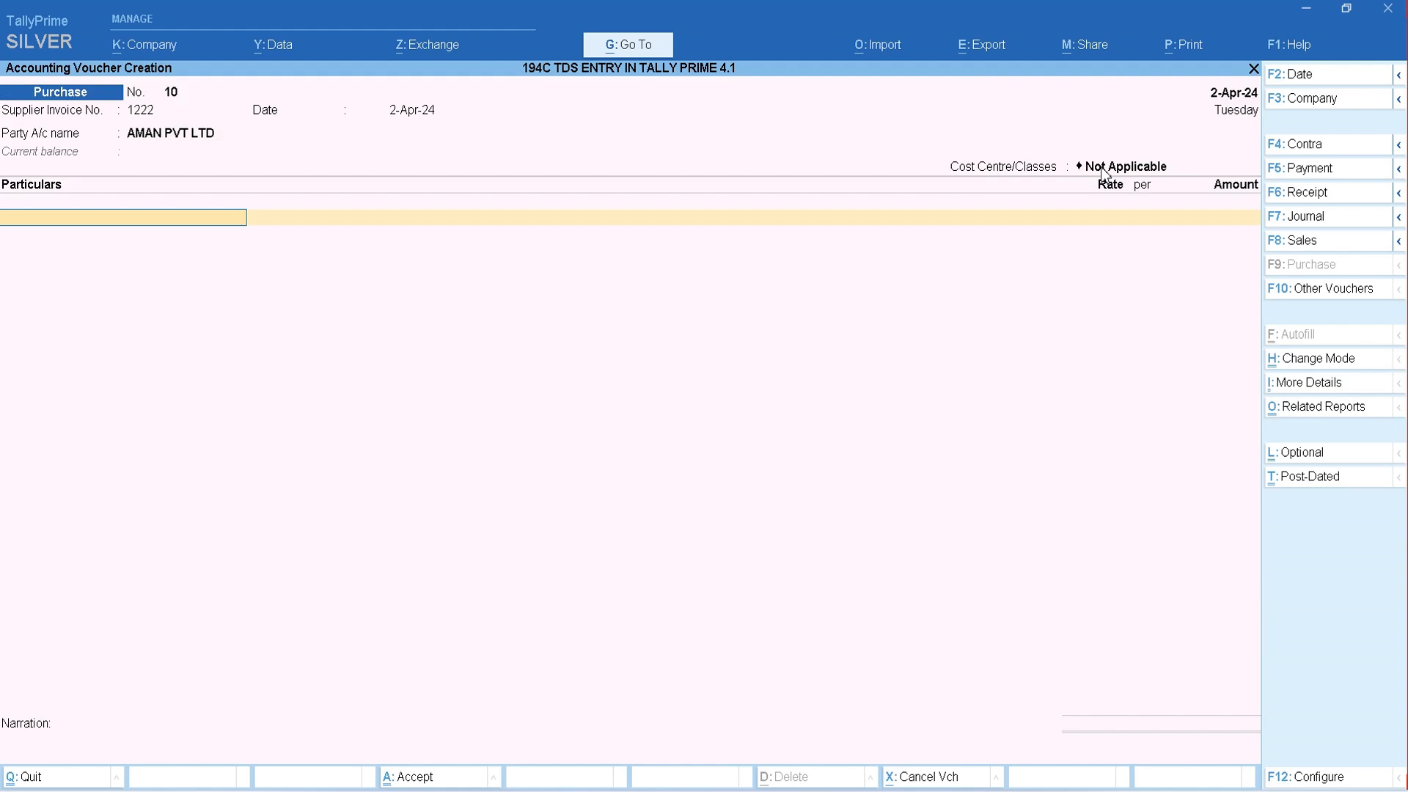
type("SER")
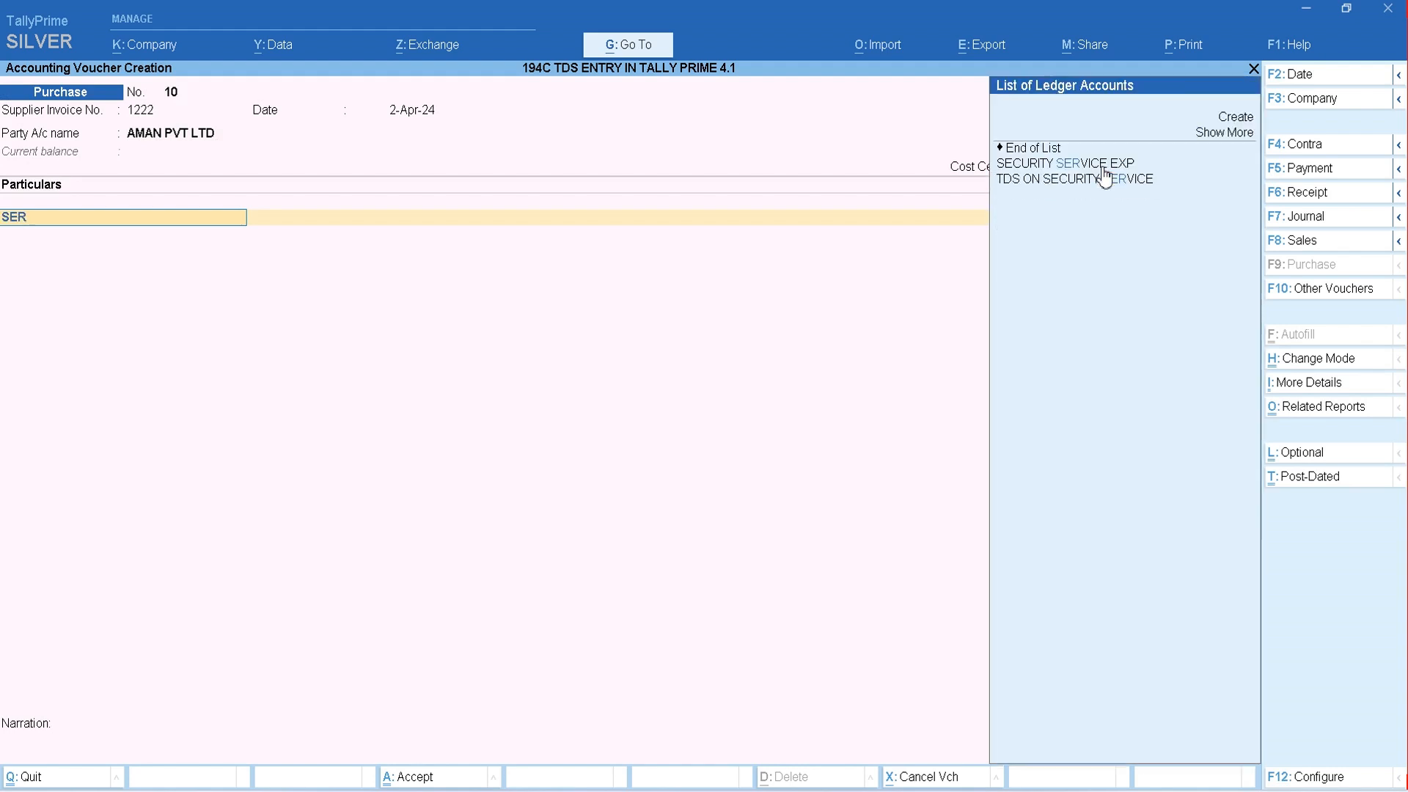
key("Return")
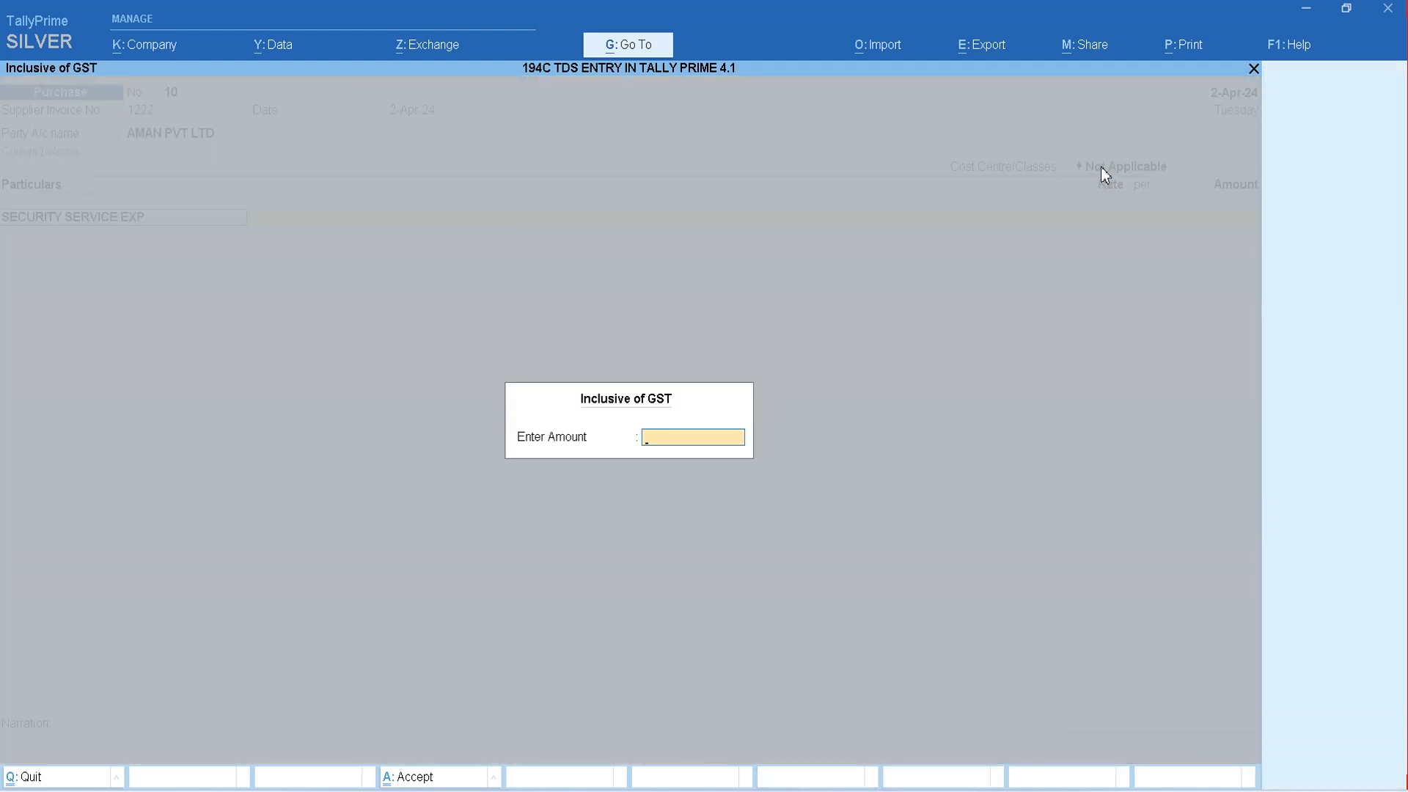
type("50000")
key("Return")
key("Return")
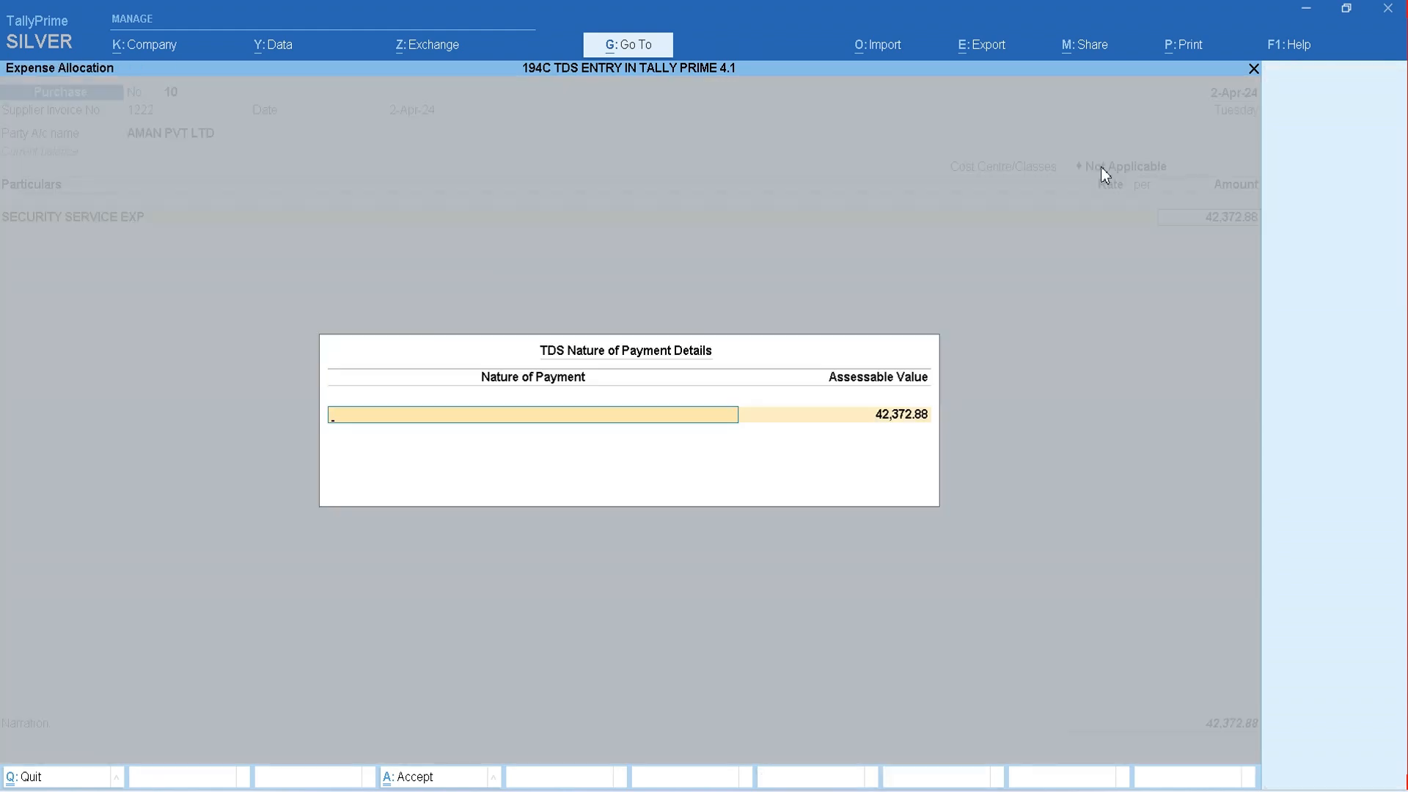
- Allocate the security service expense to the nature of payment 194 C TDS ON SECURITY SERVICE (C)
type("A")
key("BackSpace")
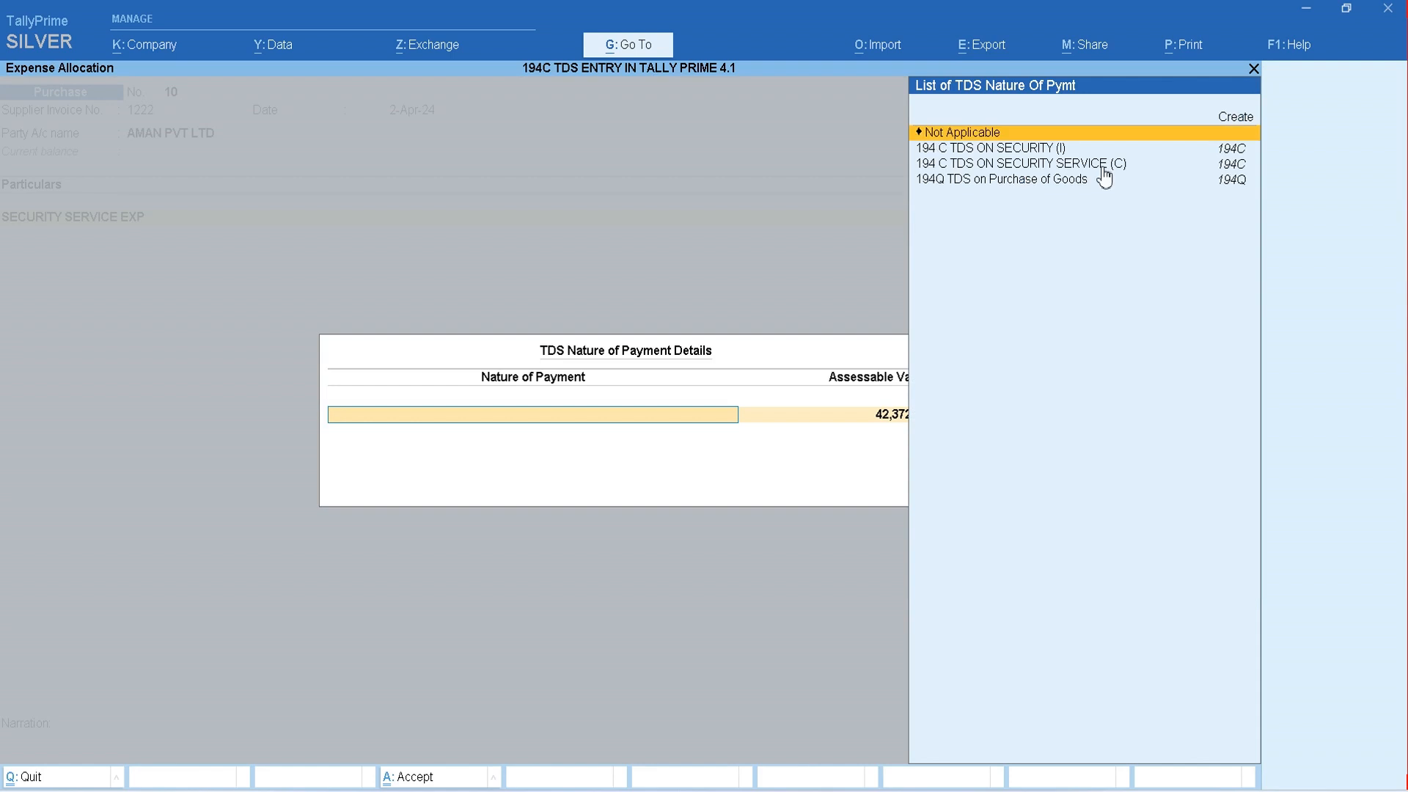
key("Down")
key("Down")
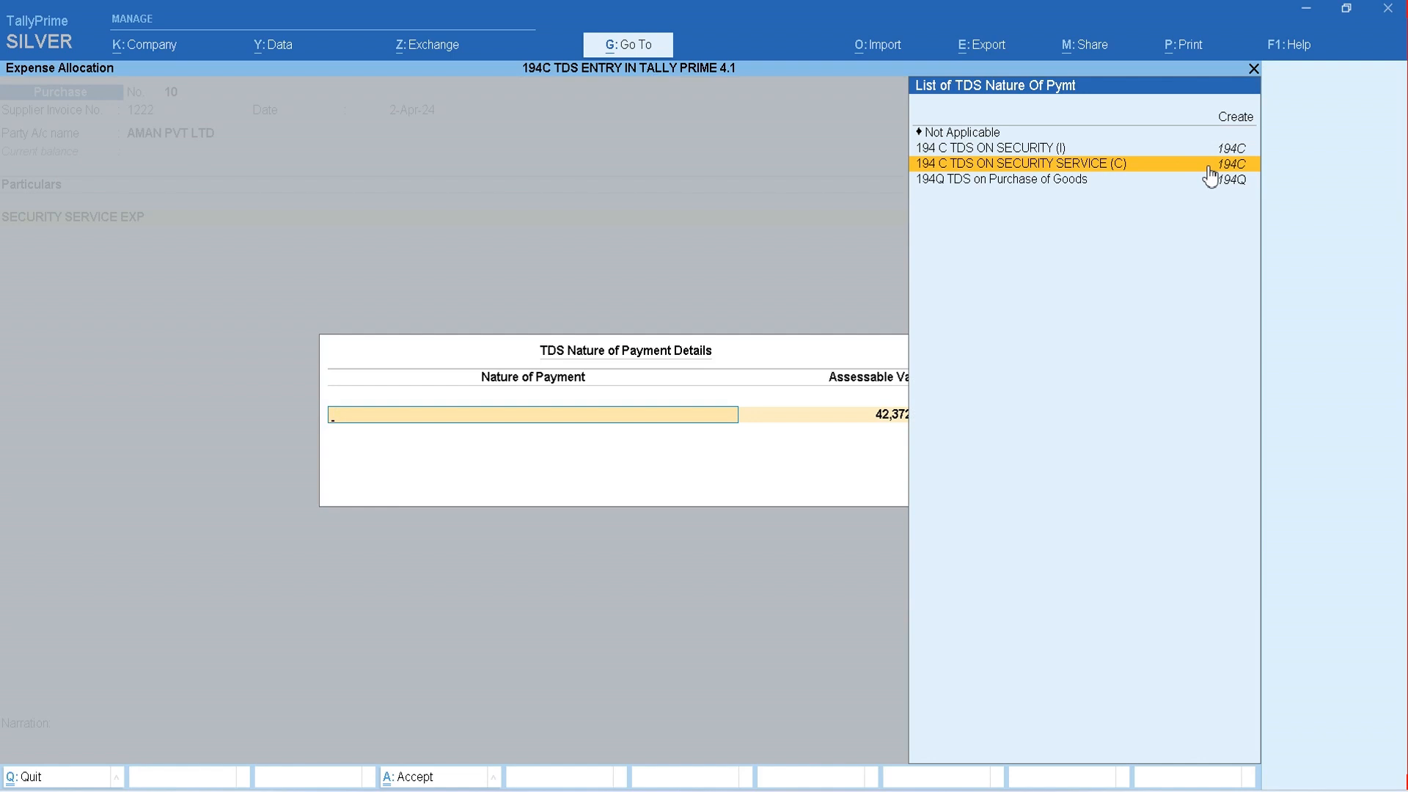
left_click(1208, 169)
key("Return")
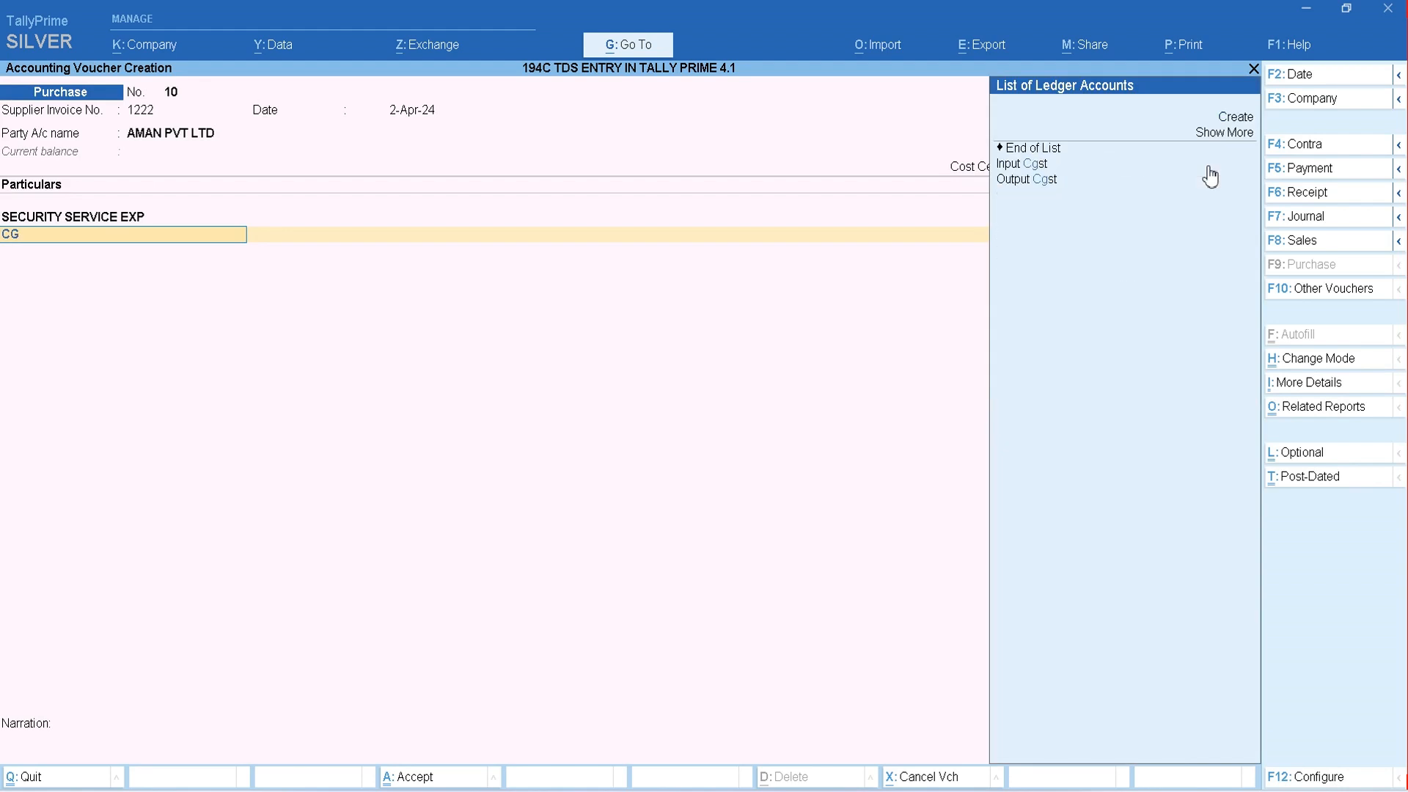
- Add Input Cgst and Input Sgst to the purchase voucher with their calculated amounts
left_click(1210, 173)
type("sg")
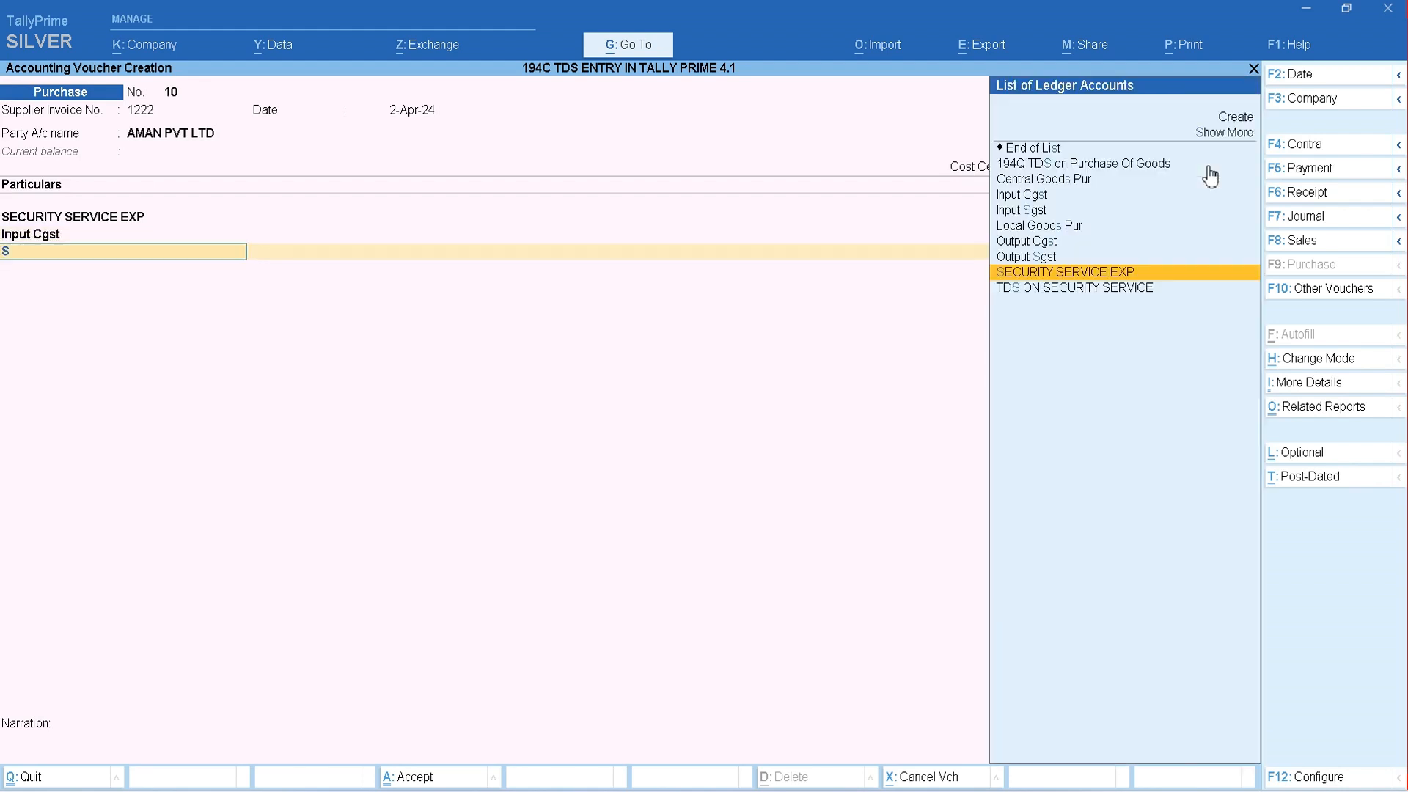
left_click(1210, 174)
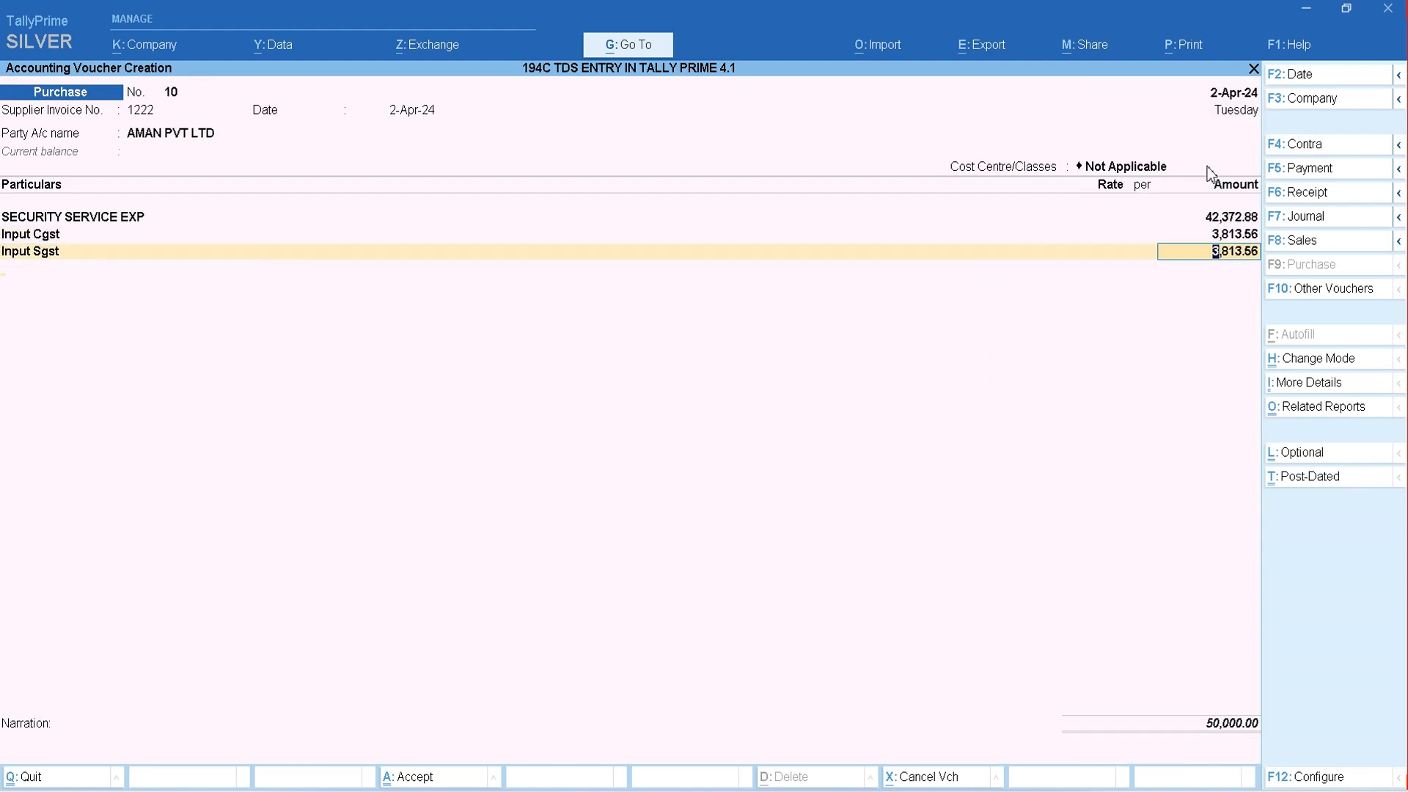
key("Return")
- Add the TDS ON SECURITY SERVICE ledger to the voucher and accept its calculated deduction
type("TDS")
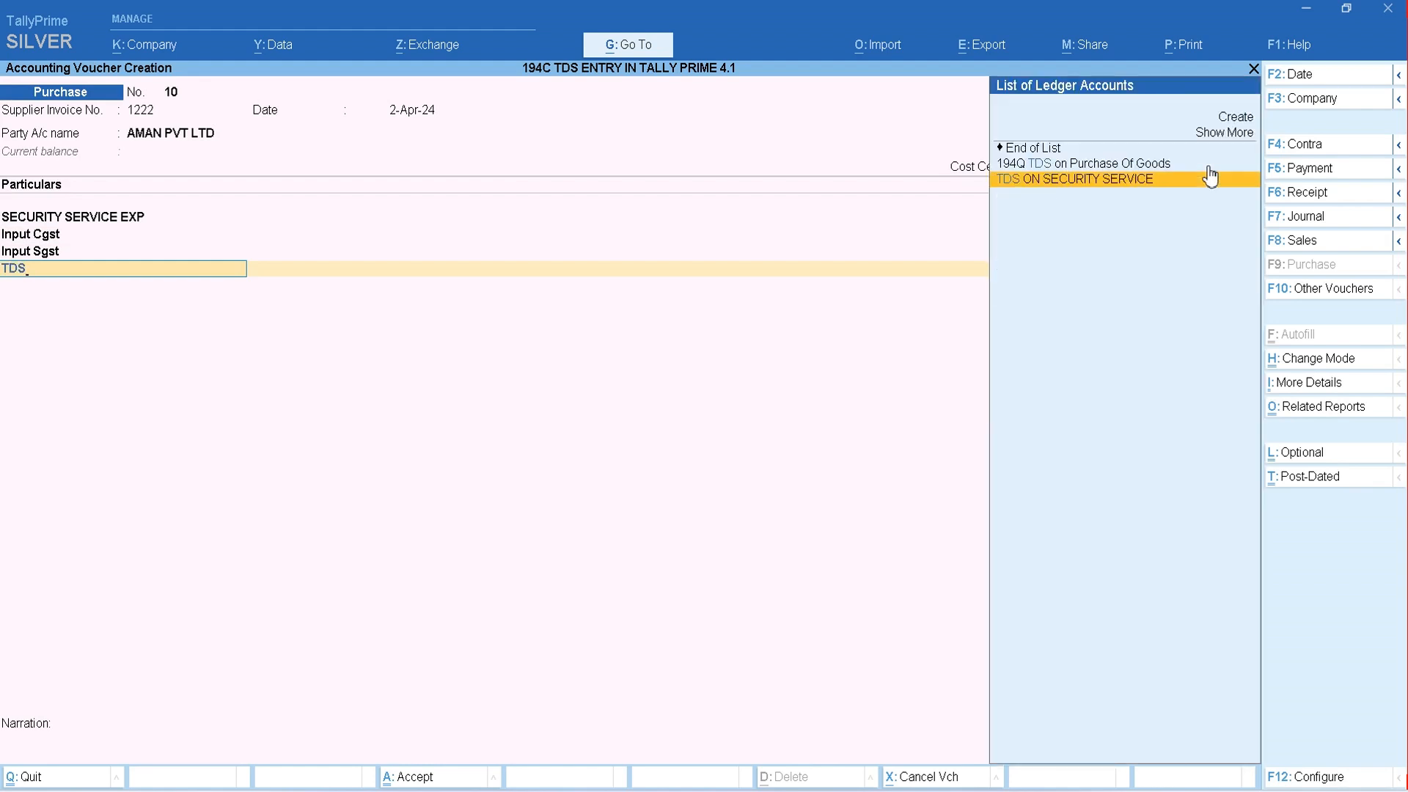
left_click(1210, 177)
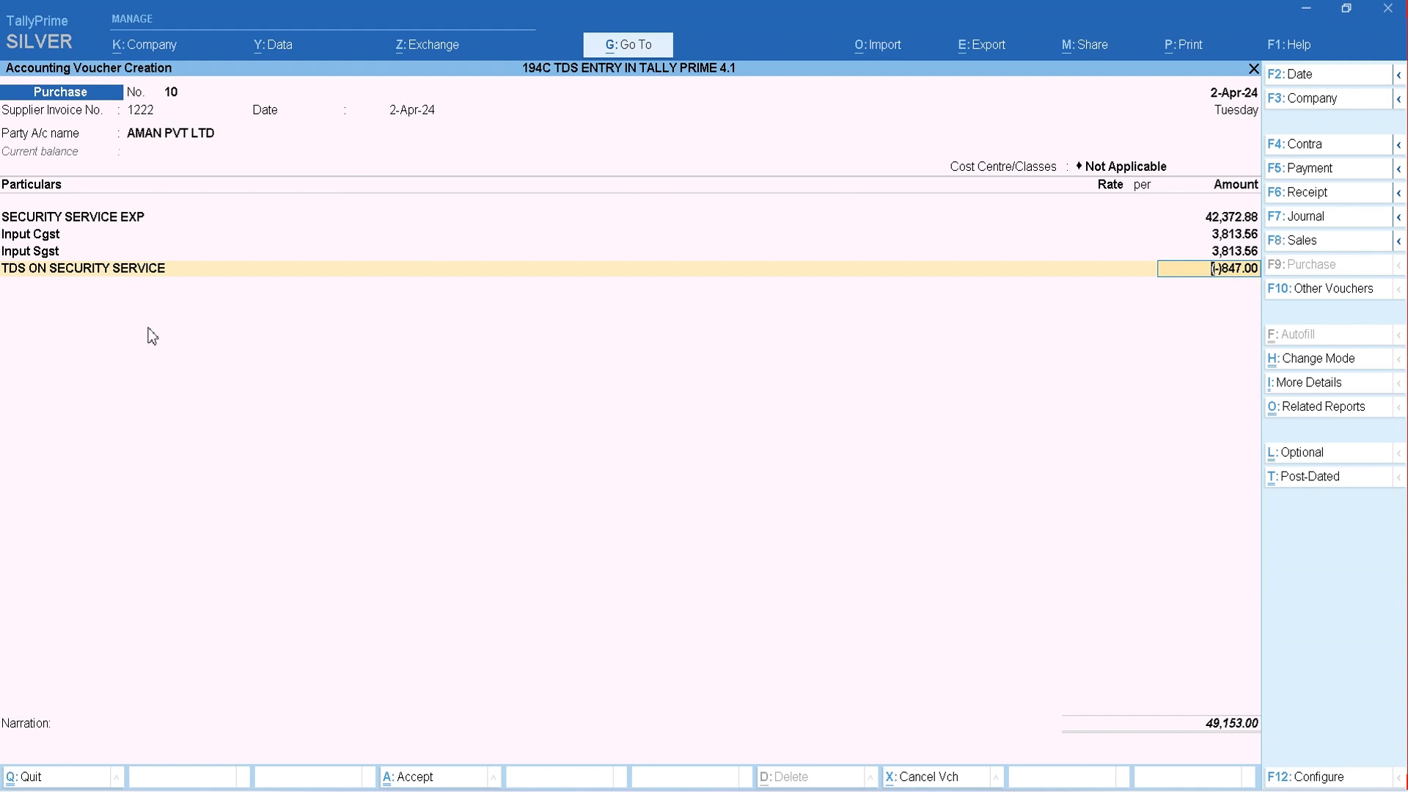
key("Return")
key("Return")
key("Return")
key("Return")
key("Return")
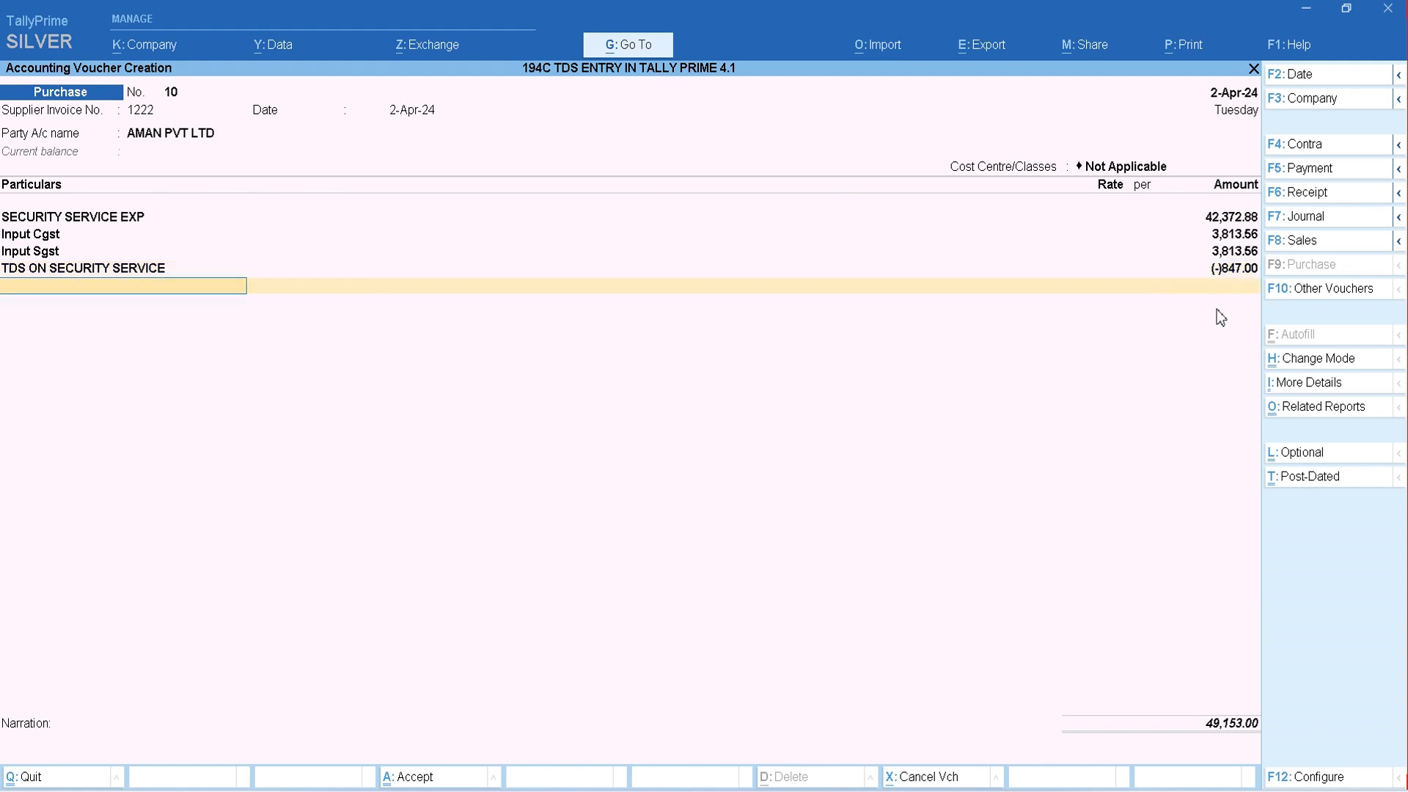
- Accept the party's bill-wise allocation as New Ref 1222 and save the purchase voucher
key("Return")
key("Return")
key("Return")
key("Return")
key("Return")
key("Return")
key("Return")
key("Return")
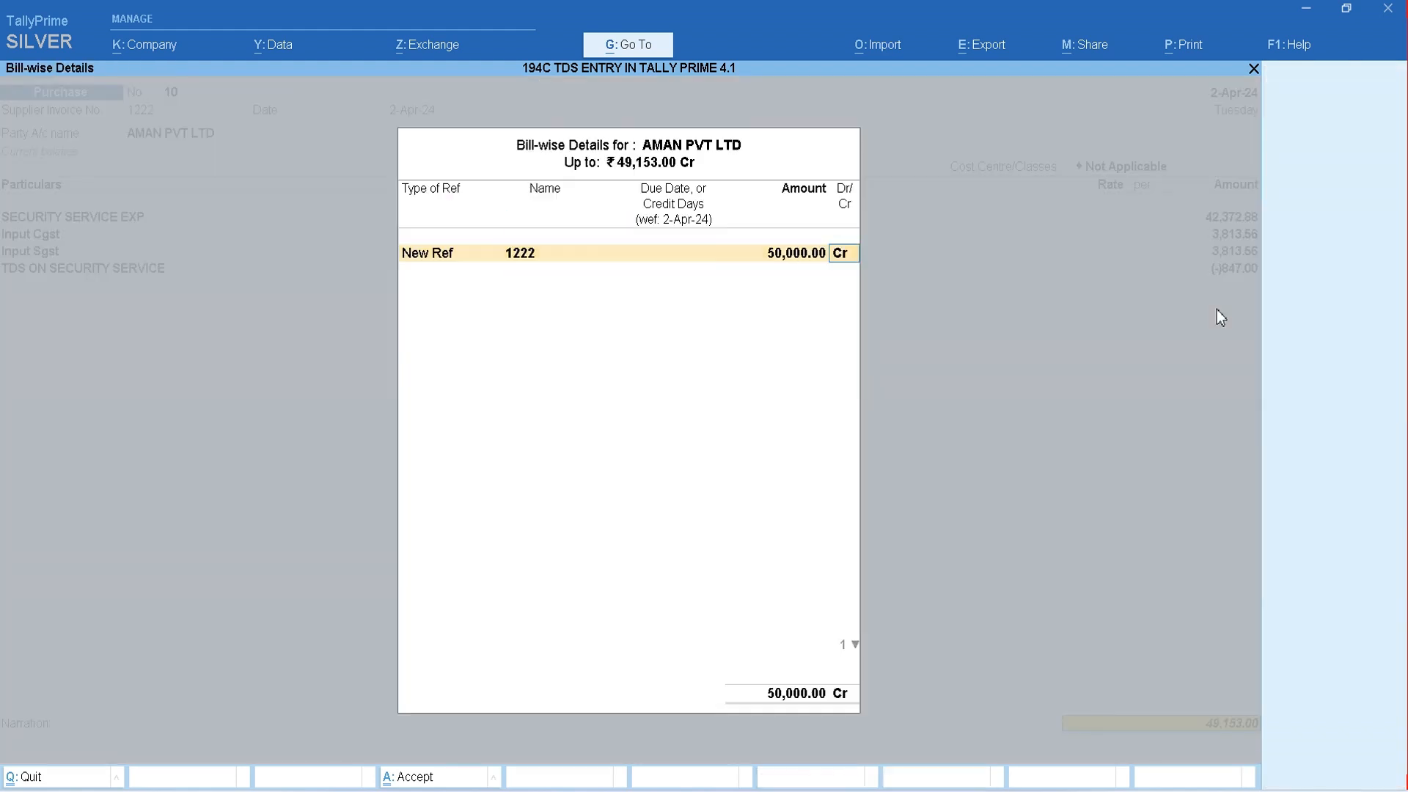
key("Return")
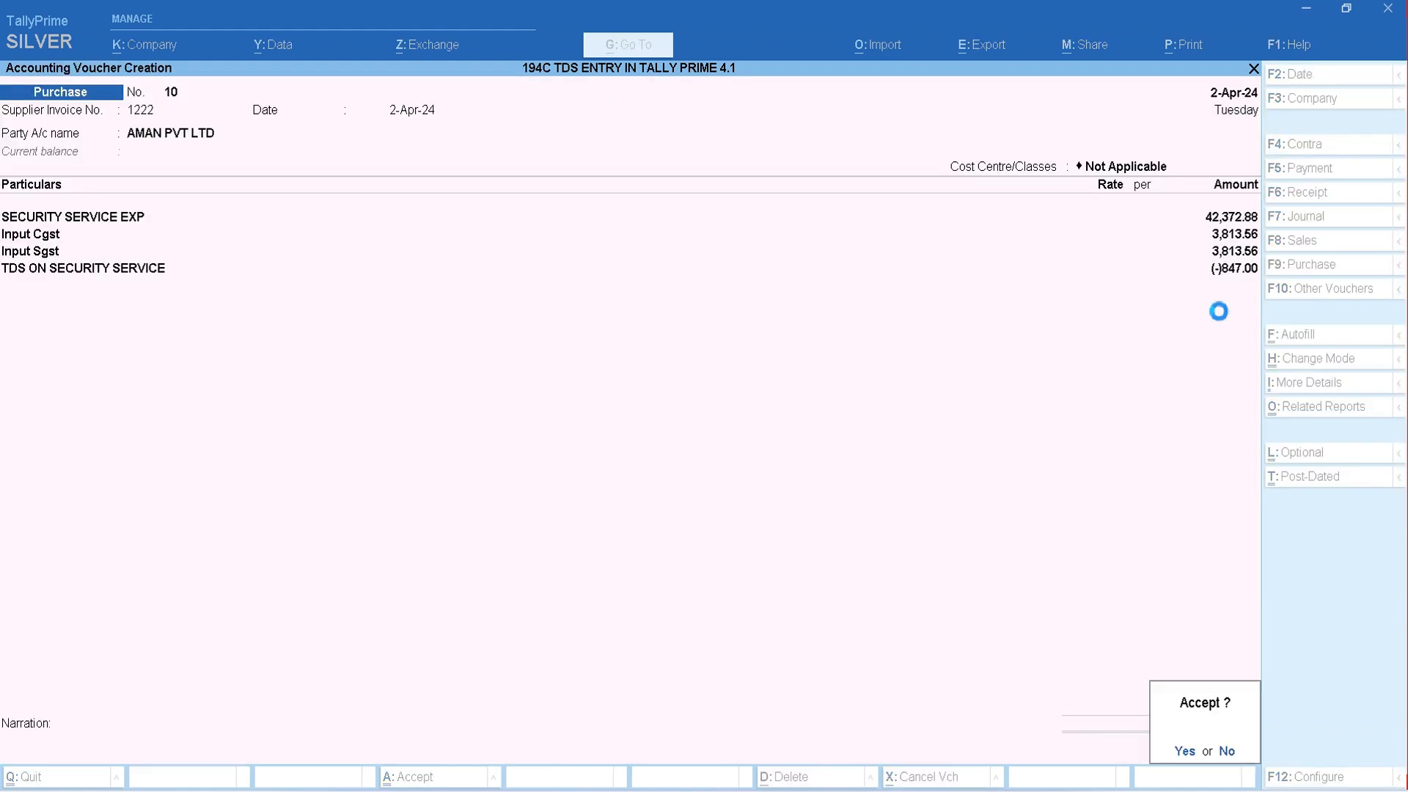
key("Return")
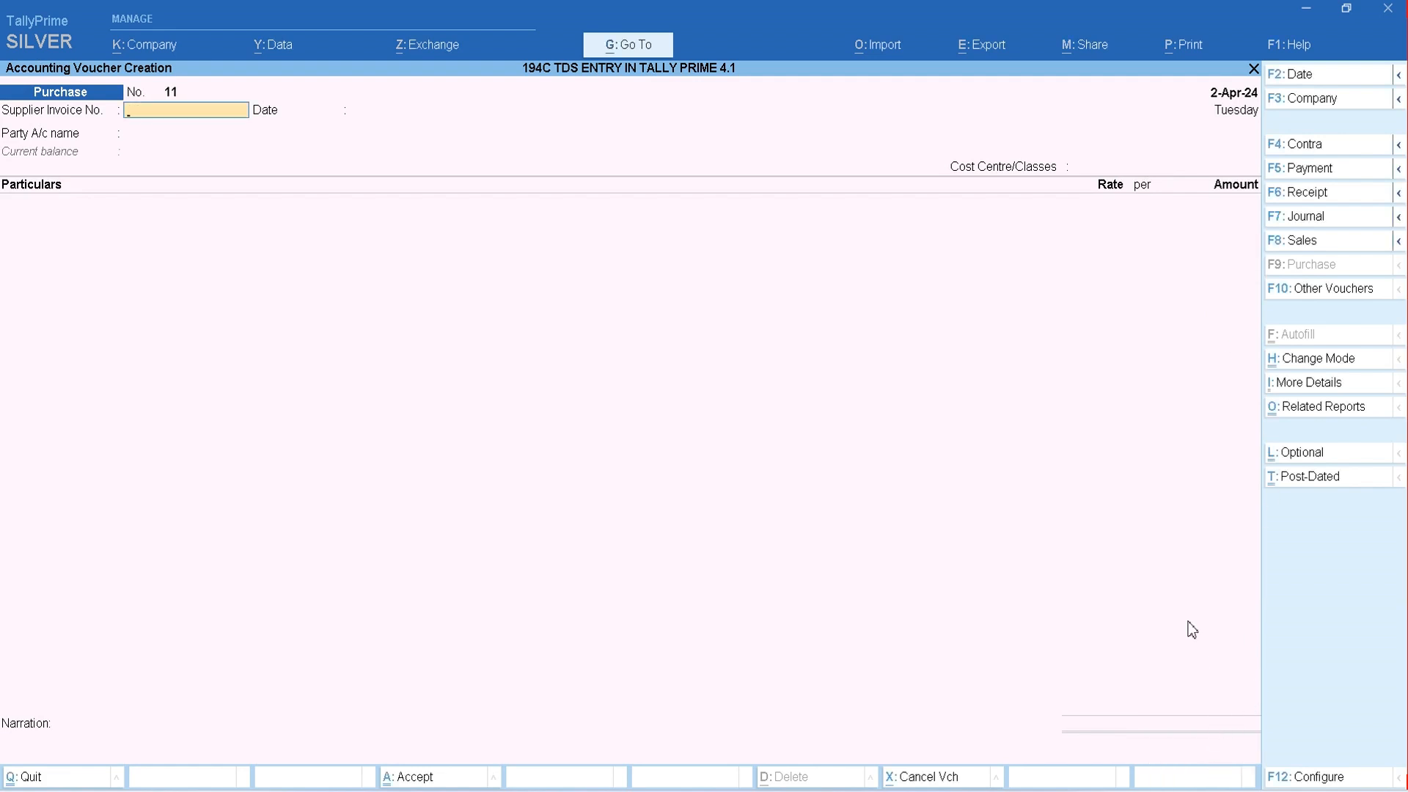
- Review the purchase entries in the TDS ON SECURITY SERVICE ledger report and return to the Gateway of Tally
key("Escape")
type("dalTDS")
key("Return")
key("Down")
key("Up")
key("Down")
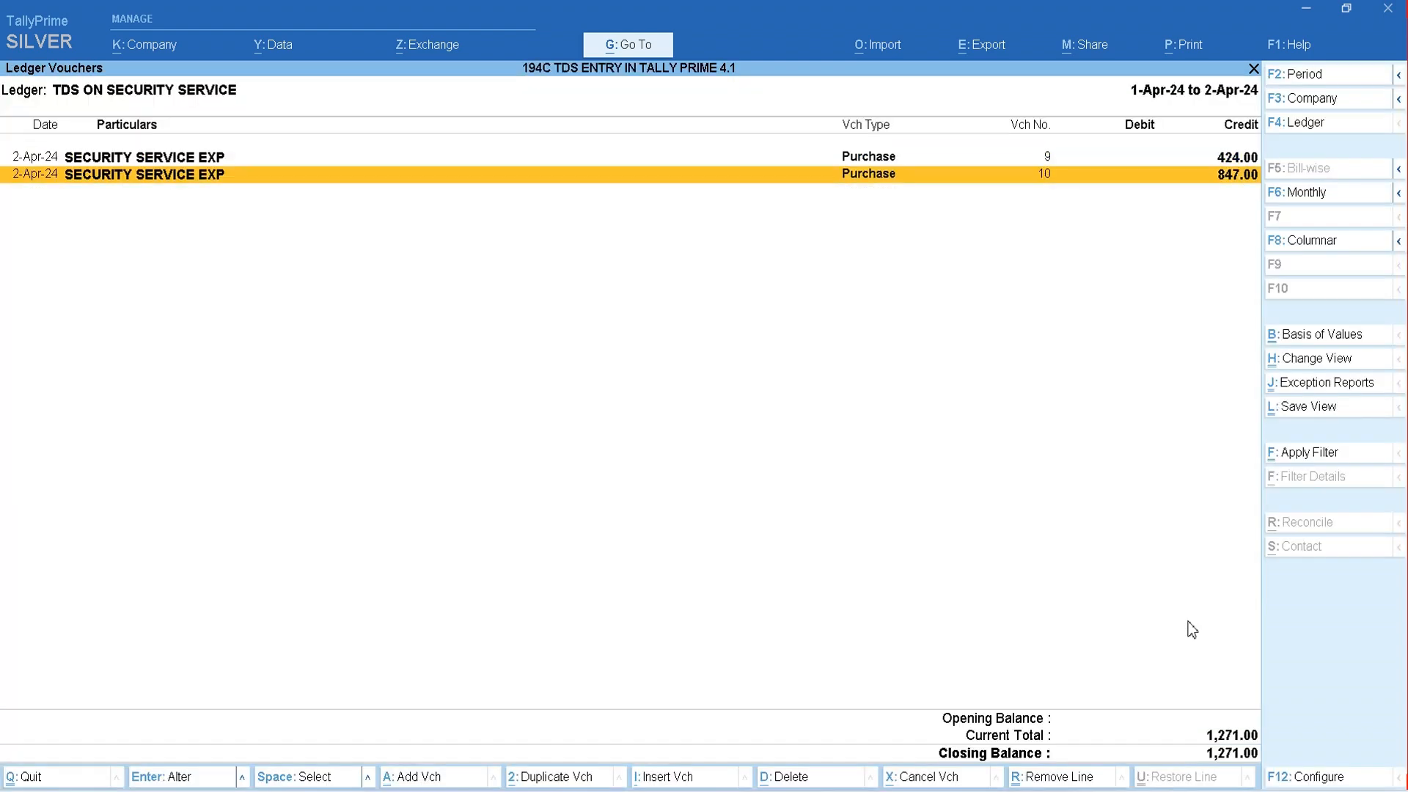
key("Up")
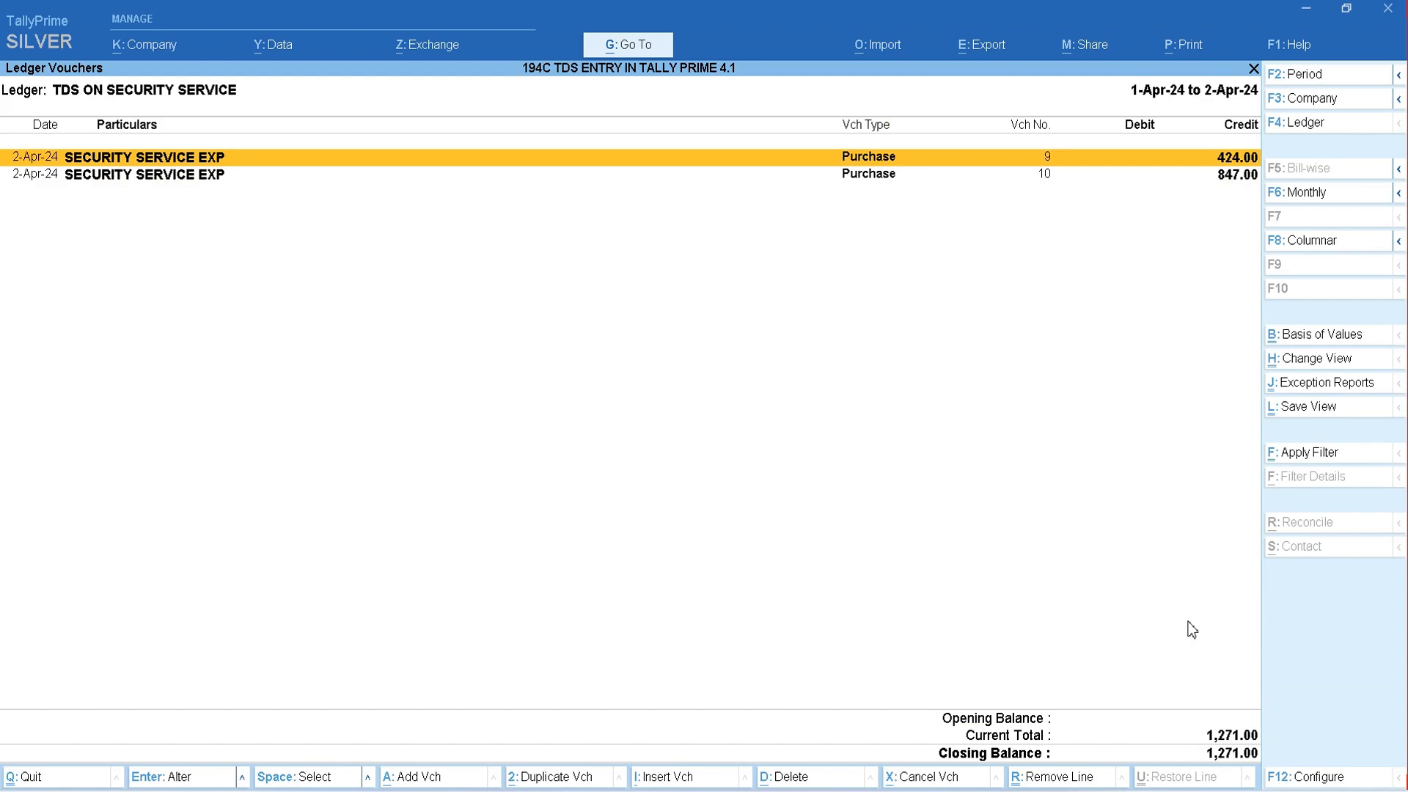
key("Escape")
key("Escape")
key("Escape")
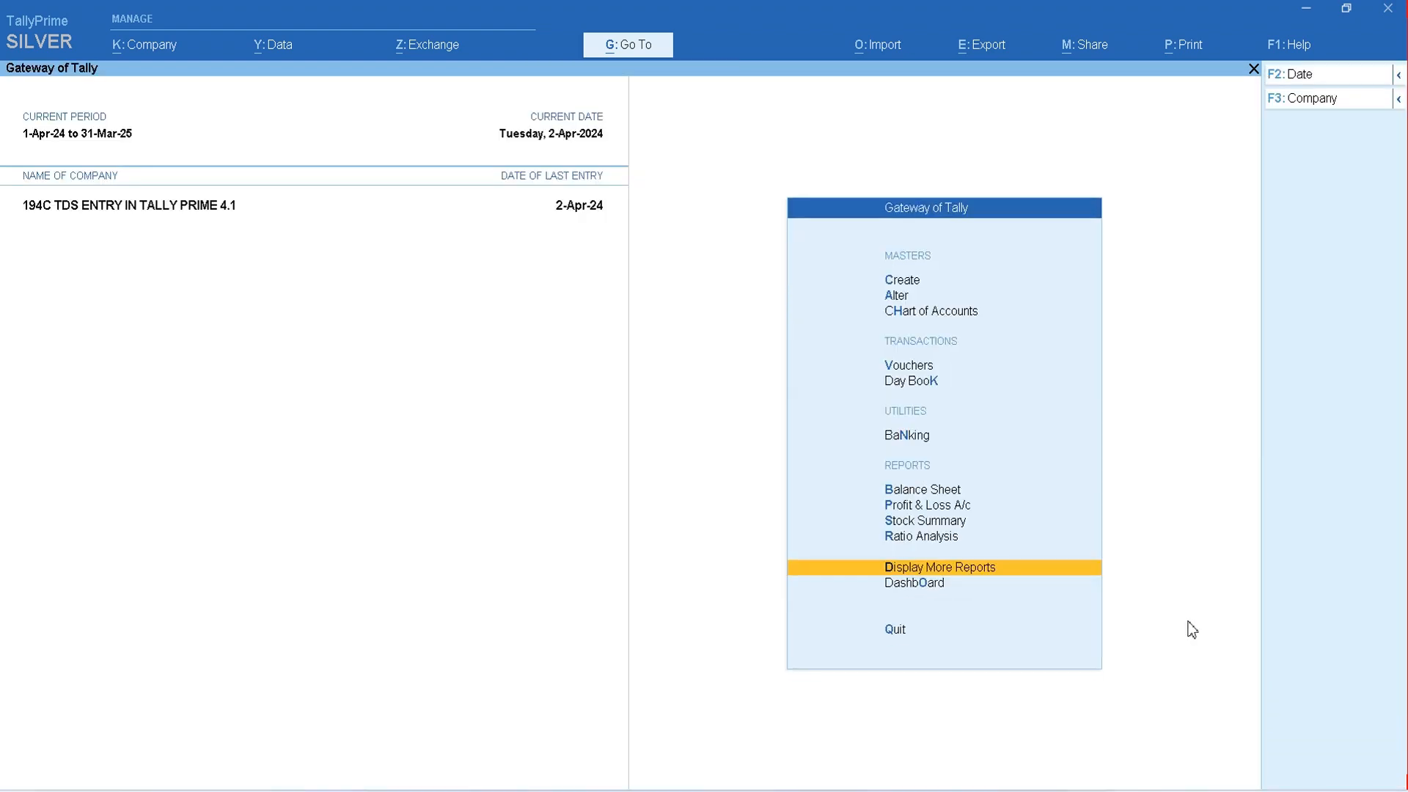
- Display the TDS Outstandings report from the statutory TDS reports
key("Return")
key("o")
key("Down")
key("Return")
key("Down")
key("Down")
key("Down")
key("Down")
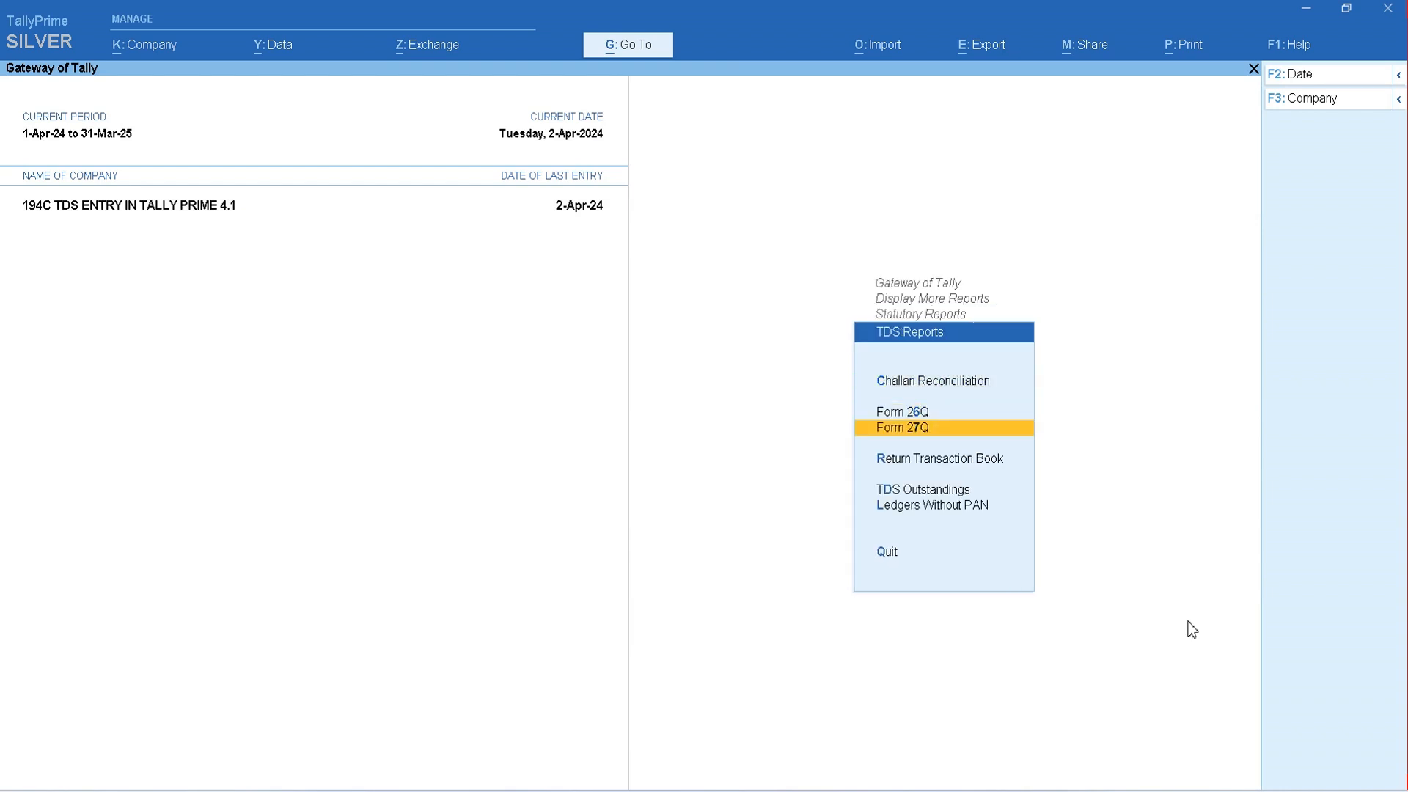
key("Return")
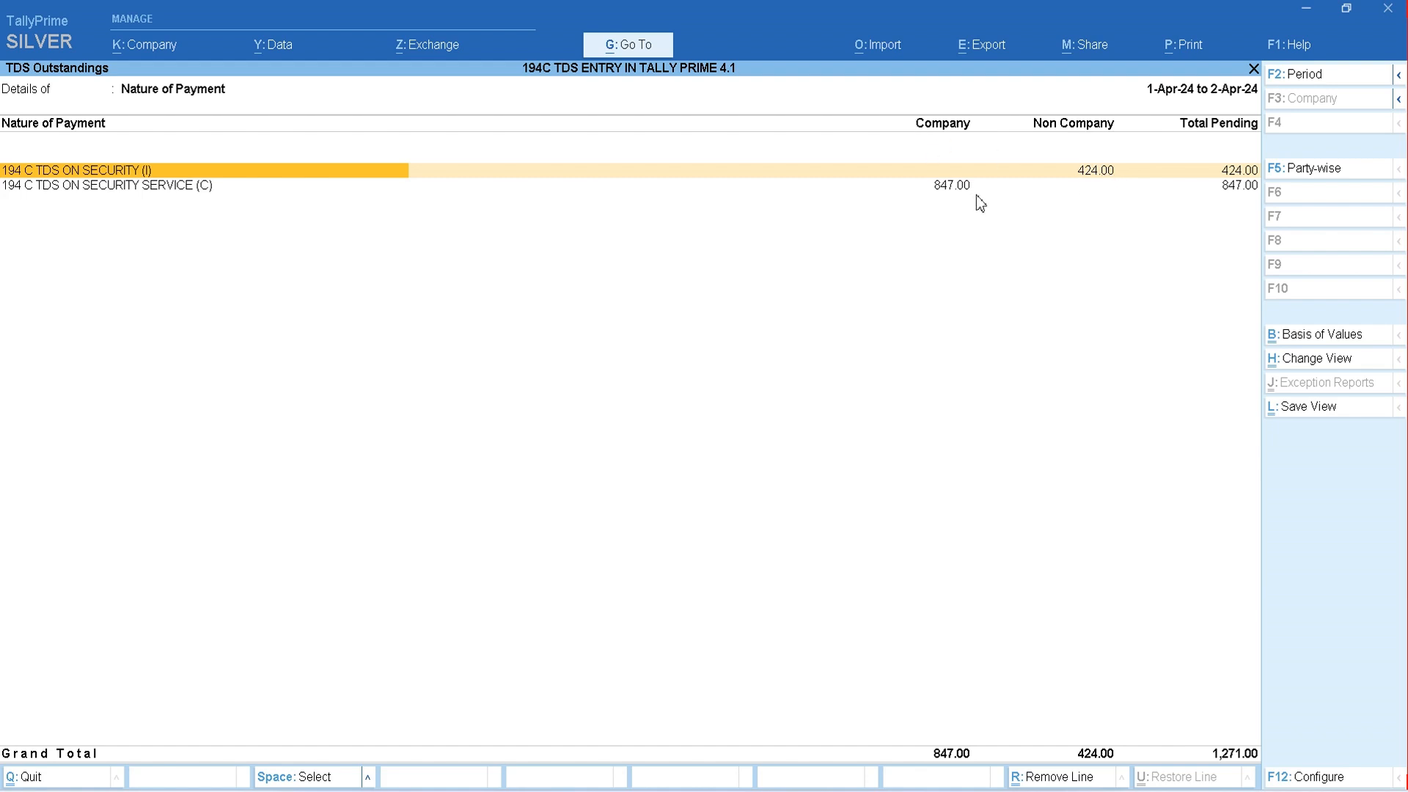
- Examine the outstanding details of both 194 C natures of payment and return to the Gateway of Tally
key("Return")
key("Escape")
key("Down")
key("Return")
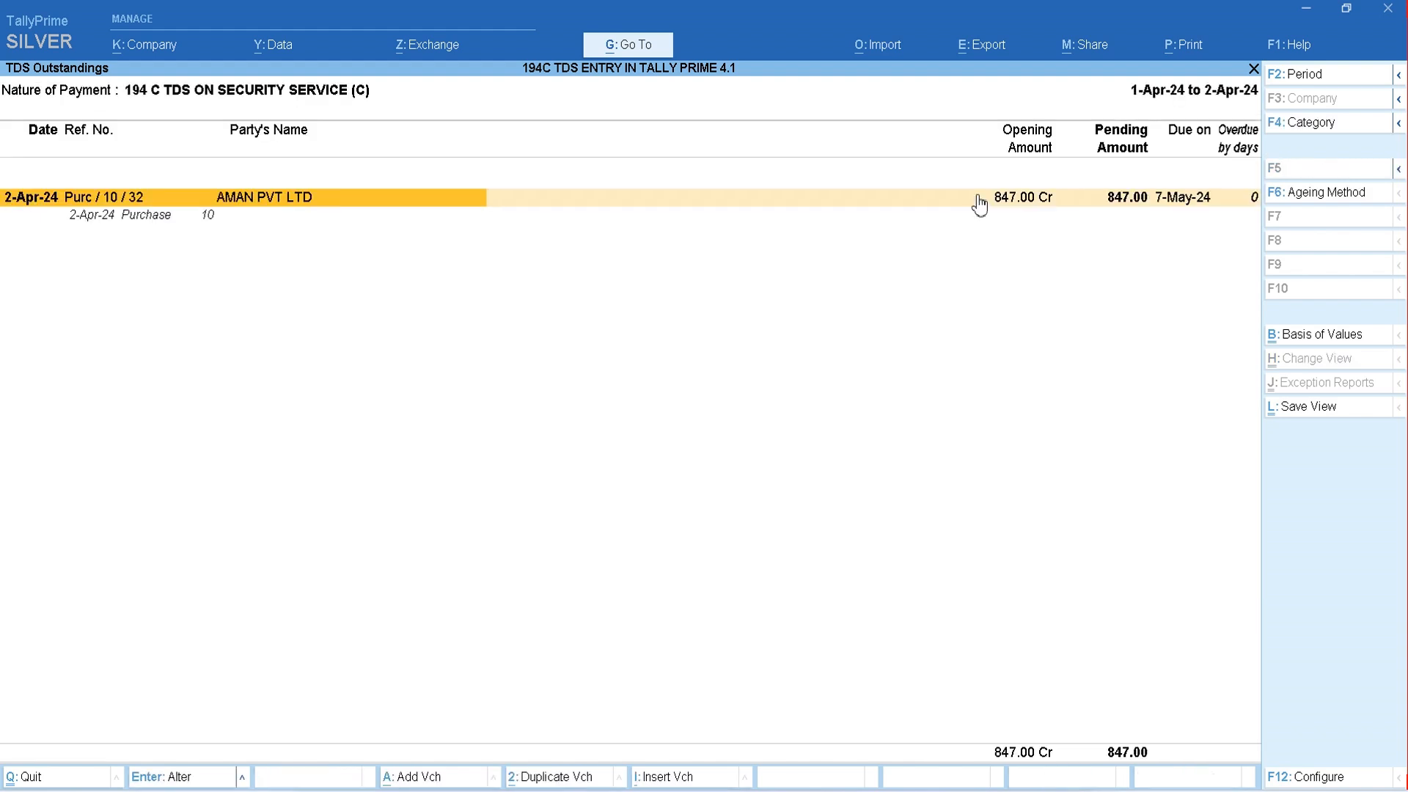
key("Escape")
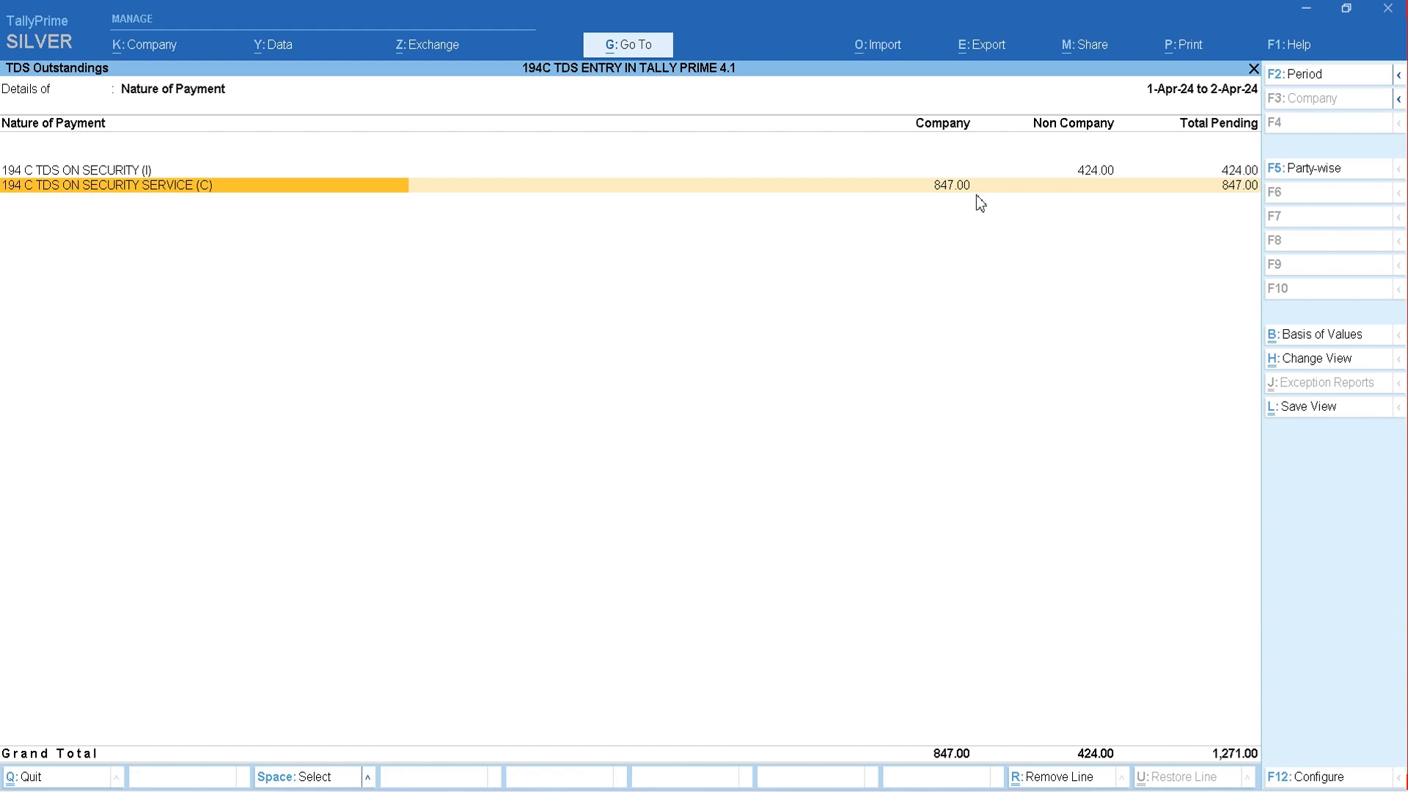
key("Escape")
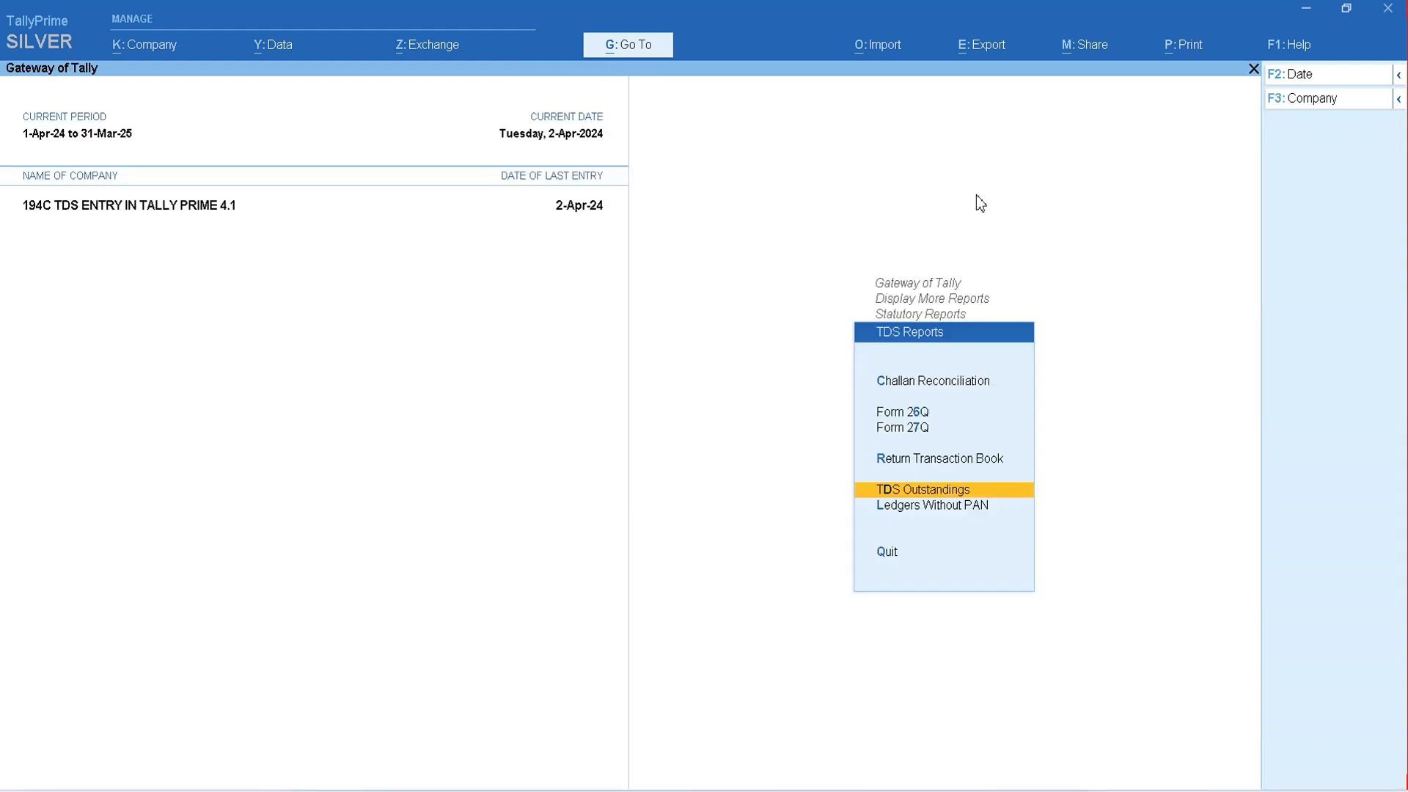
key("Escape")
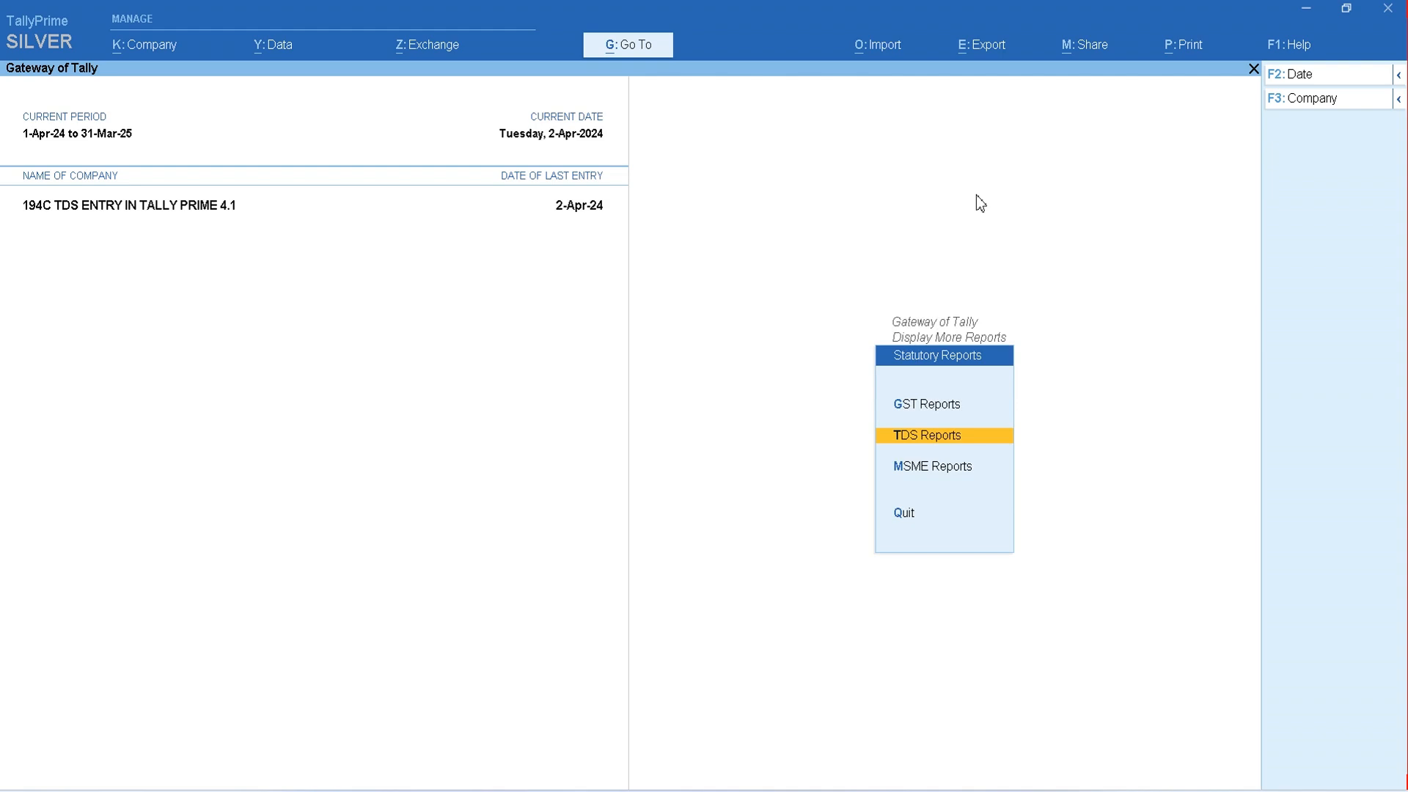
key("Escape")
key("Escape")
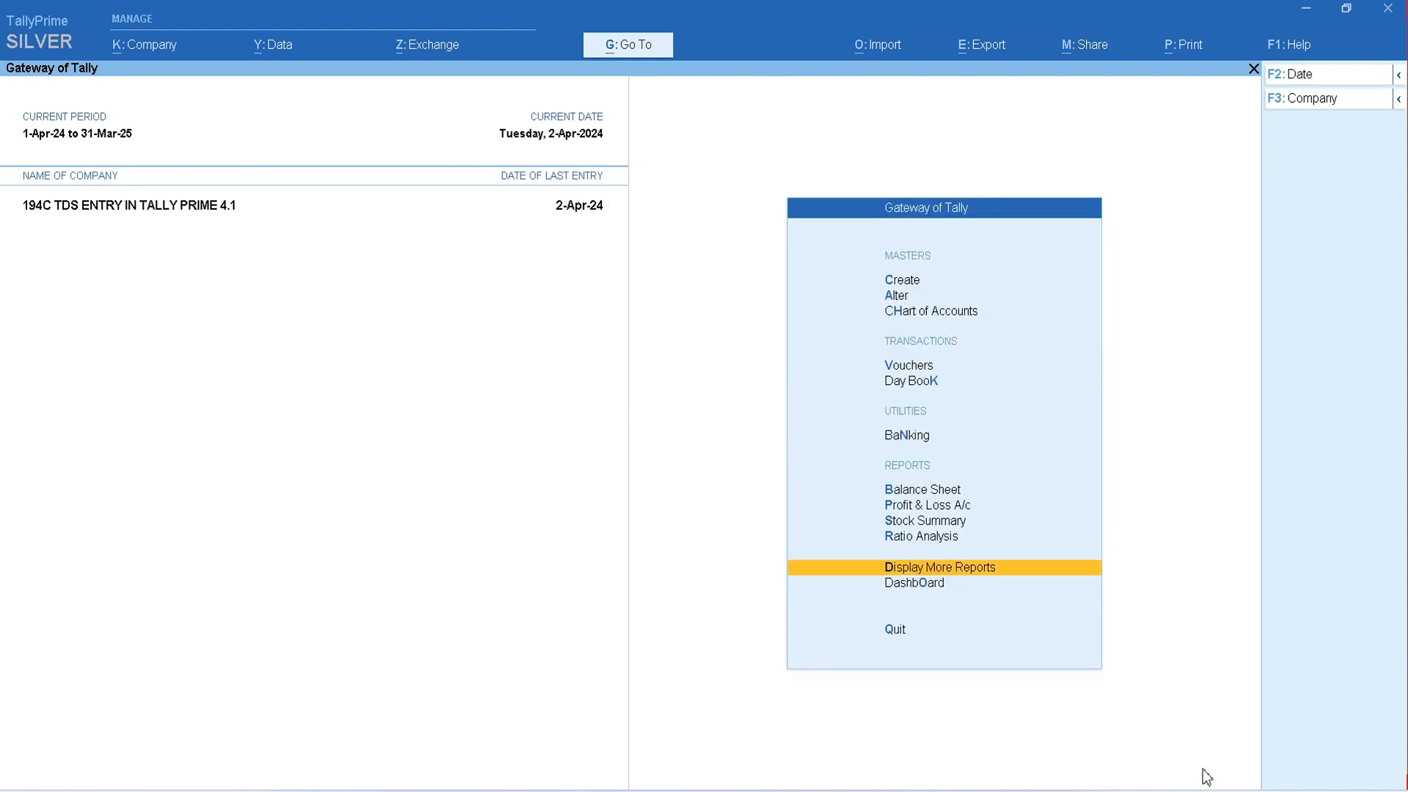
key("Up")
key("Up")
key("Up")
key("Up")
key("Up")
key("Up")
key("Up")
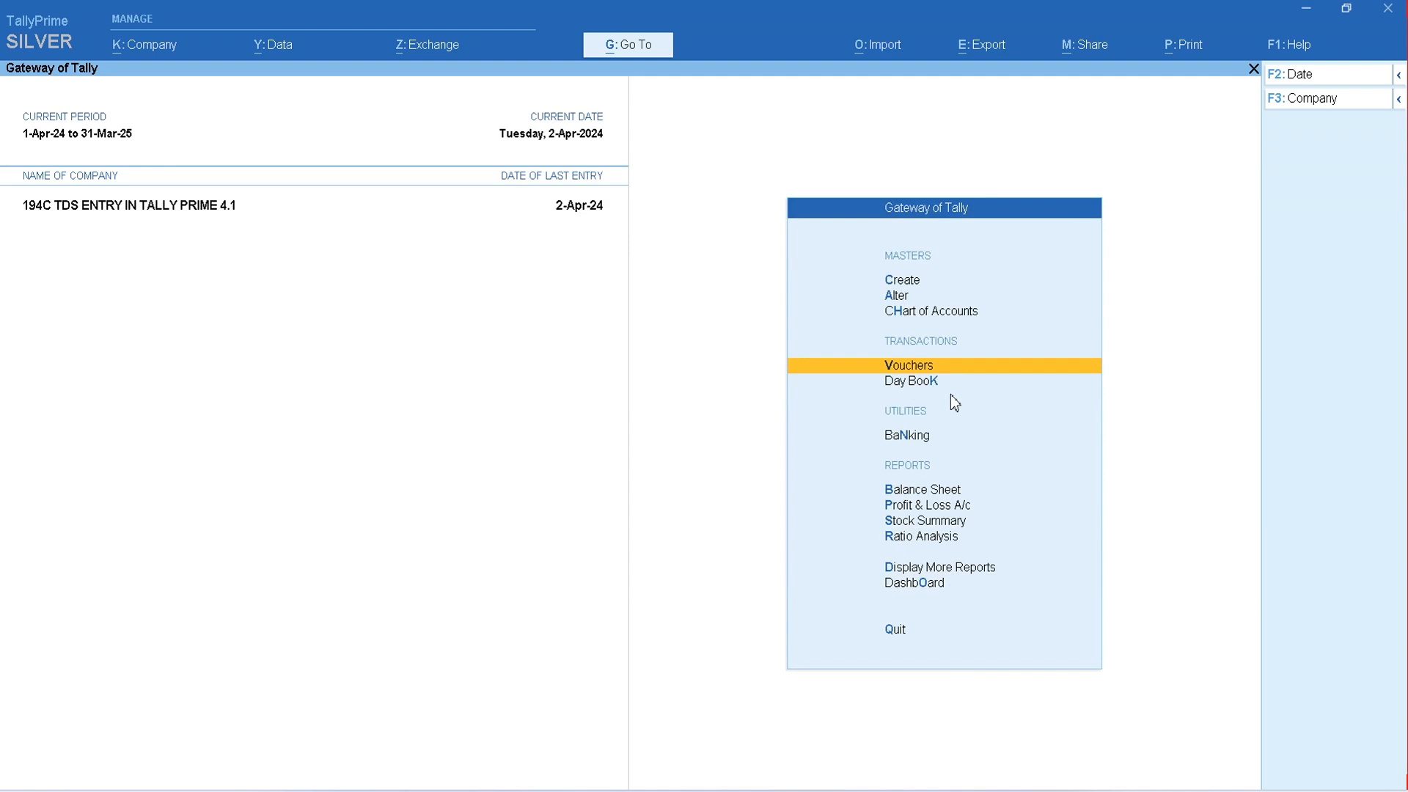
- Create a payment voucher and set up its Autofill as a Stat Payment with tax type TDS
key("Return")
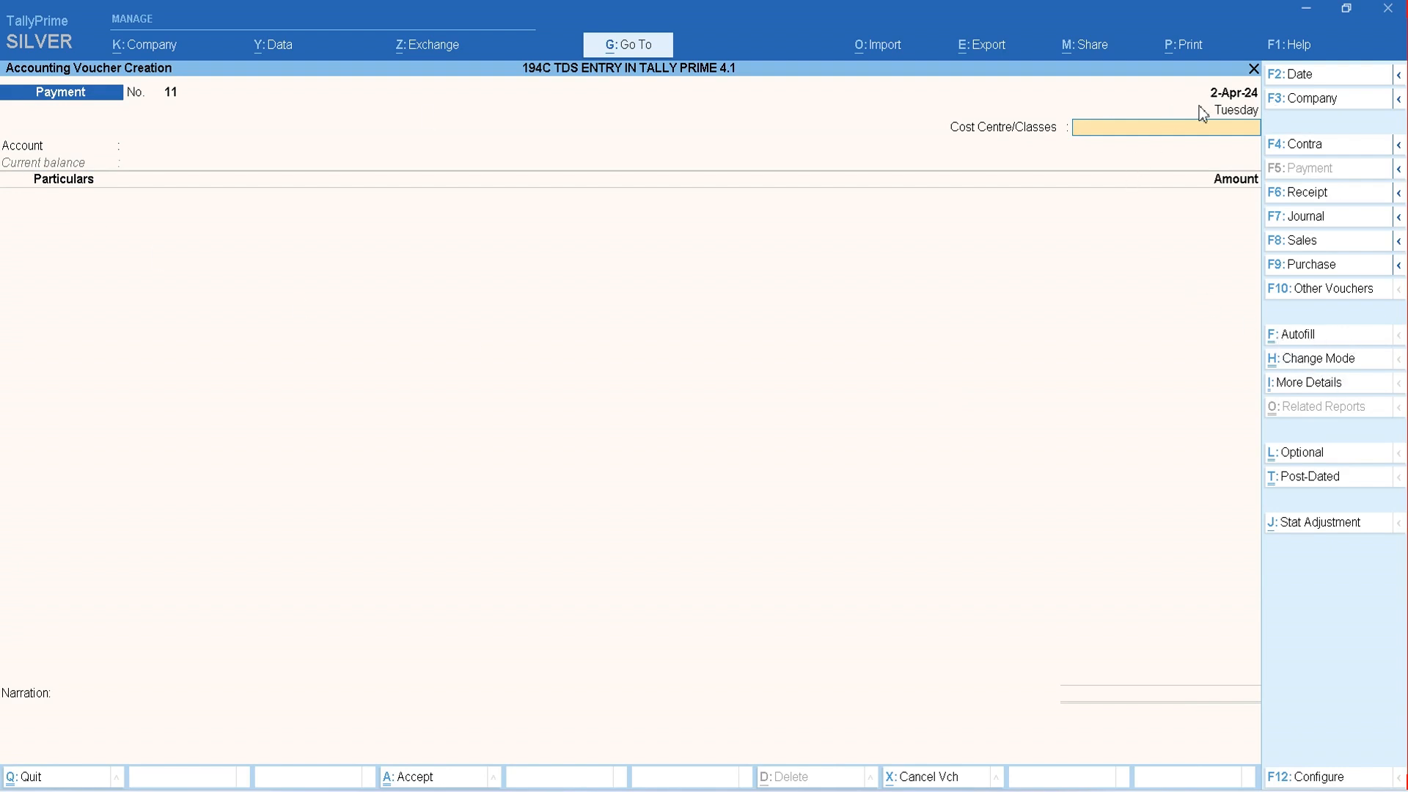
left_click(1300, 336)
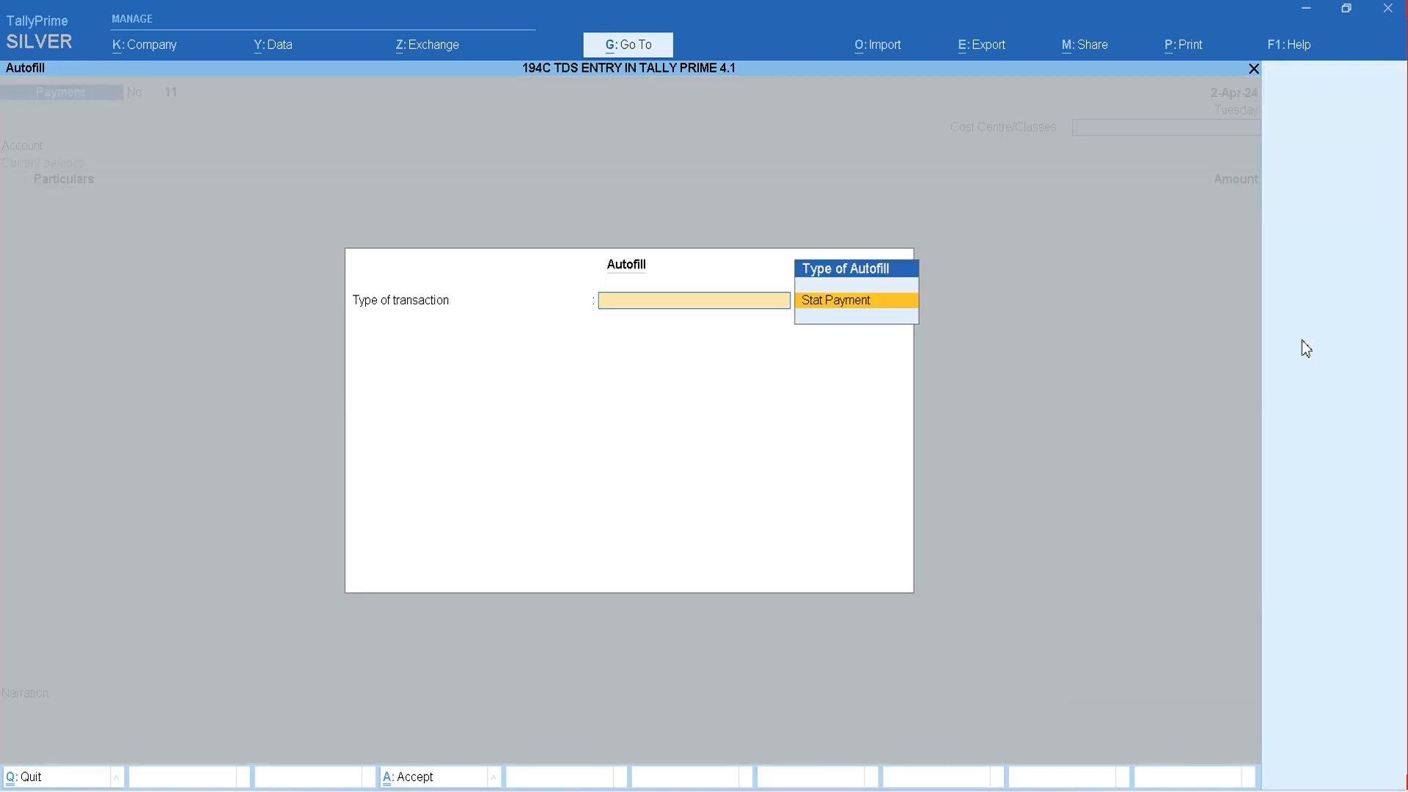
key("Return")
key("Down")
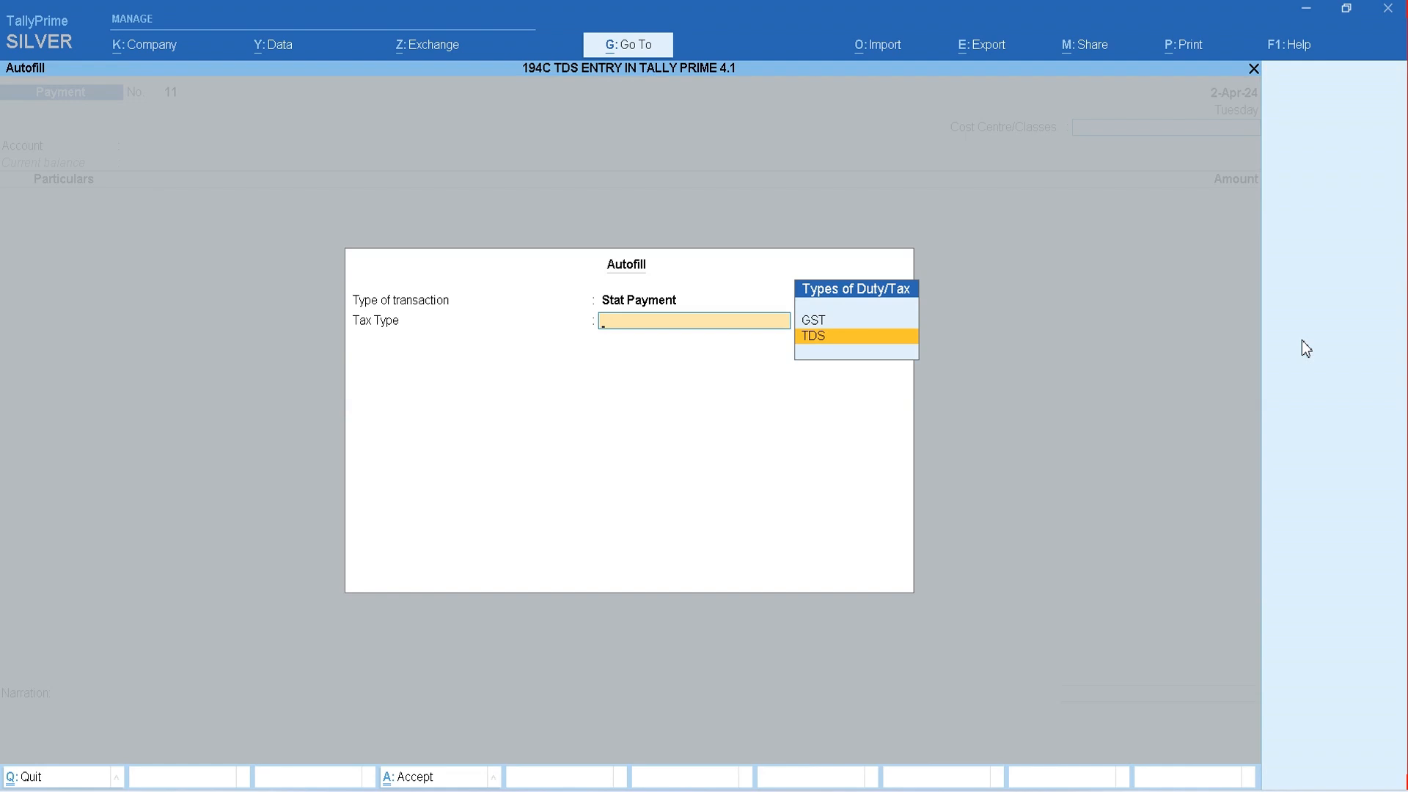
key("Return")
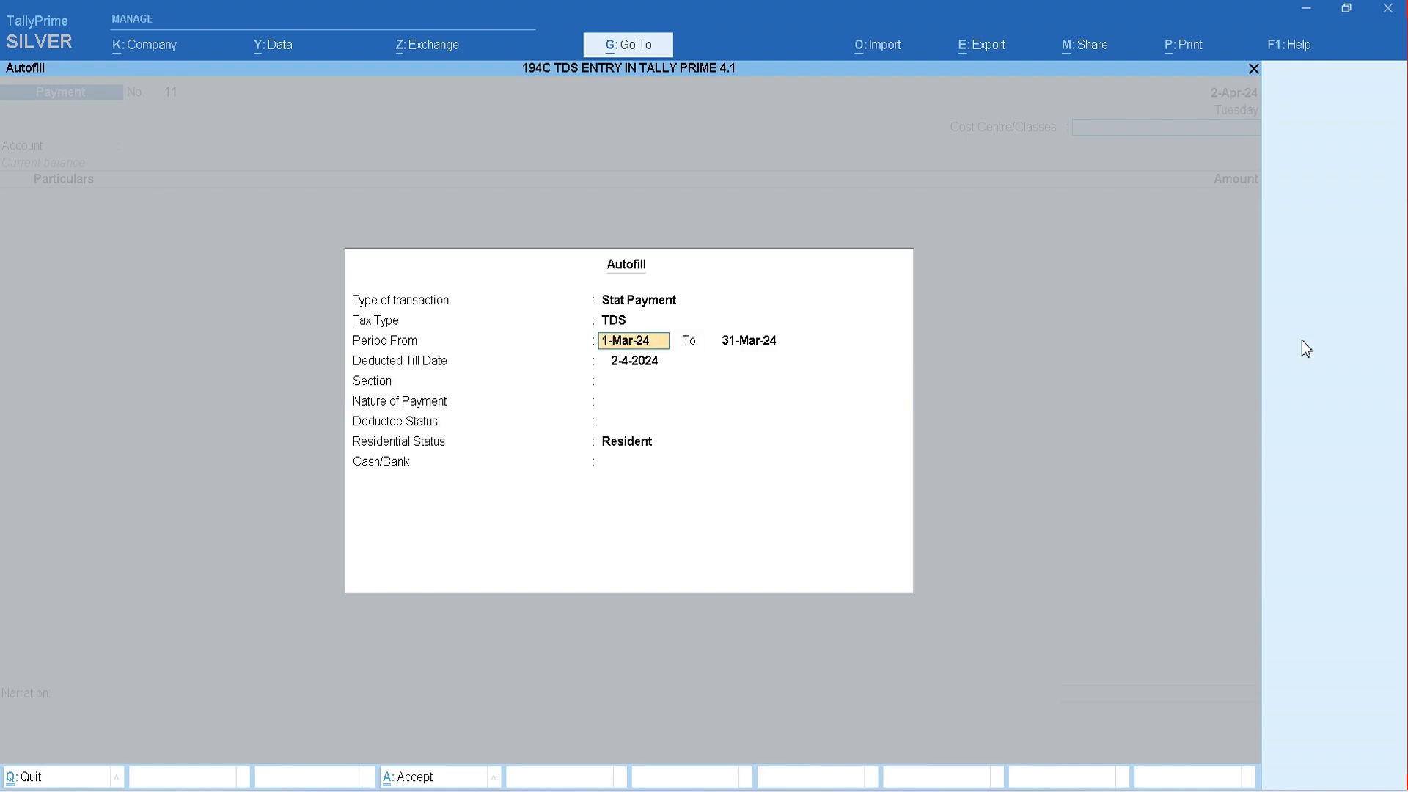
- Set the Autofill period from 1-Apr-24 to 2-Apr-24 and accept 2-4-2024 as the deducted till date
type("1.4")
key("Return")
type("2.4")
key("Return")
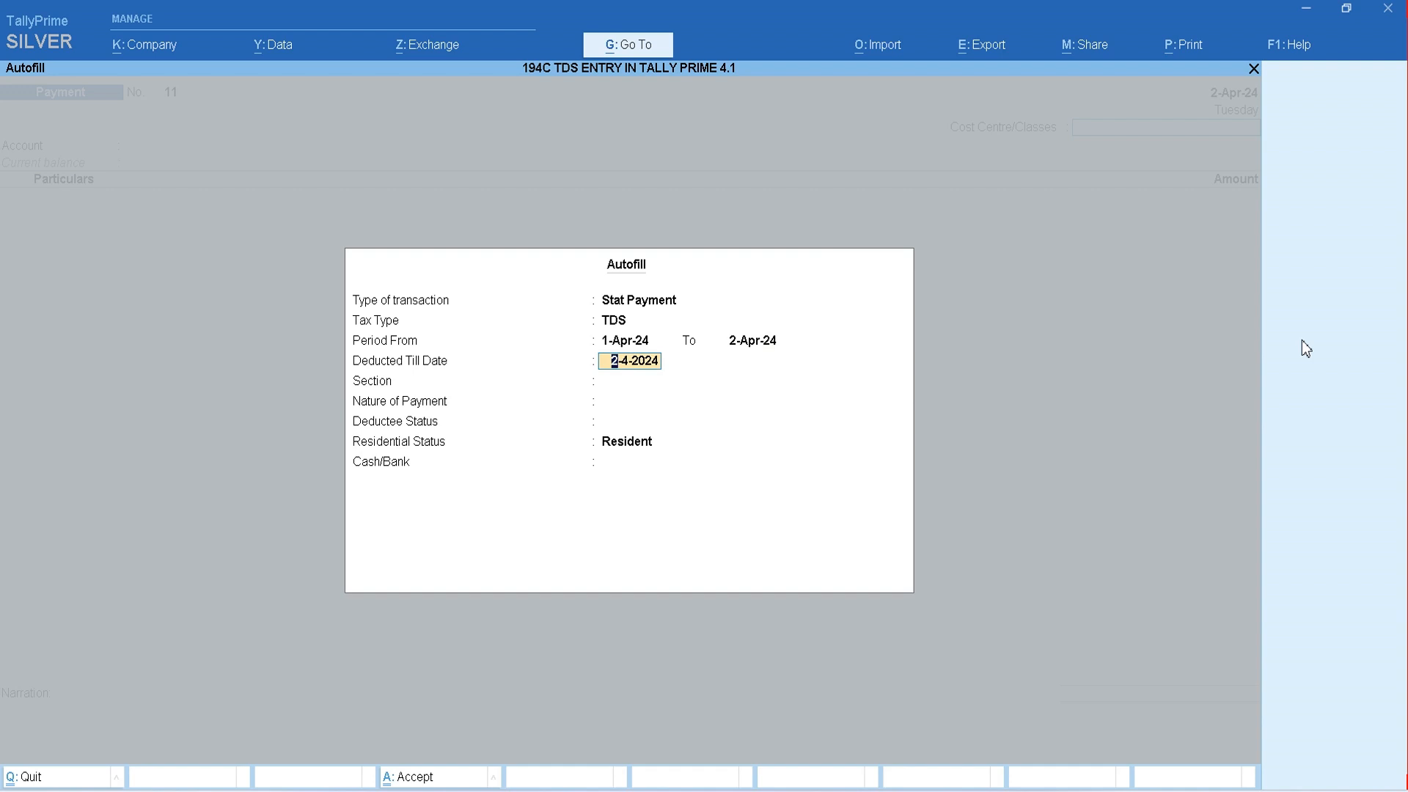
key("Return")
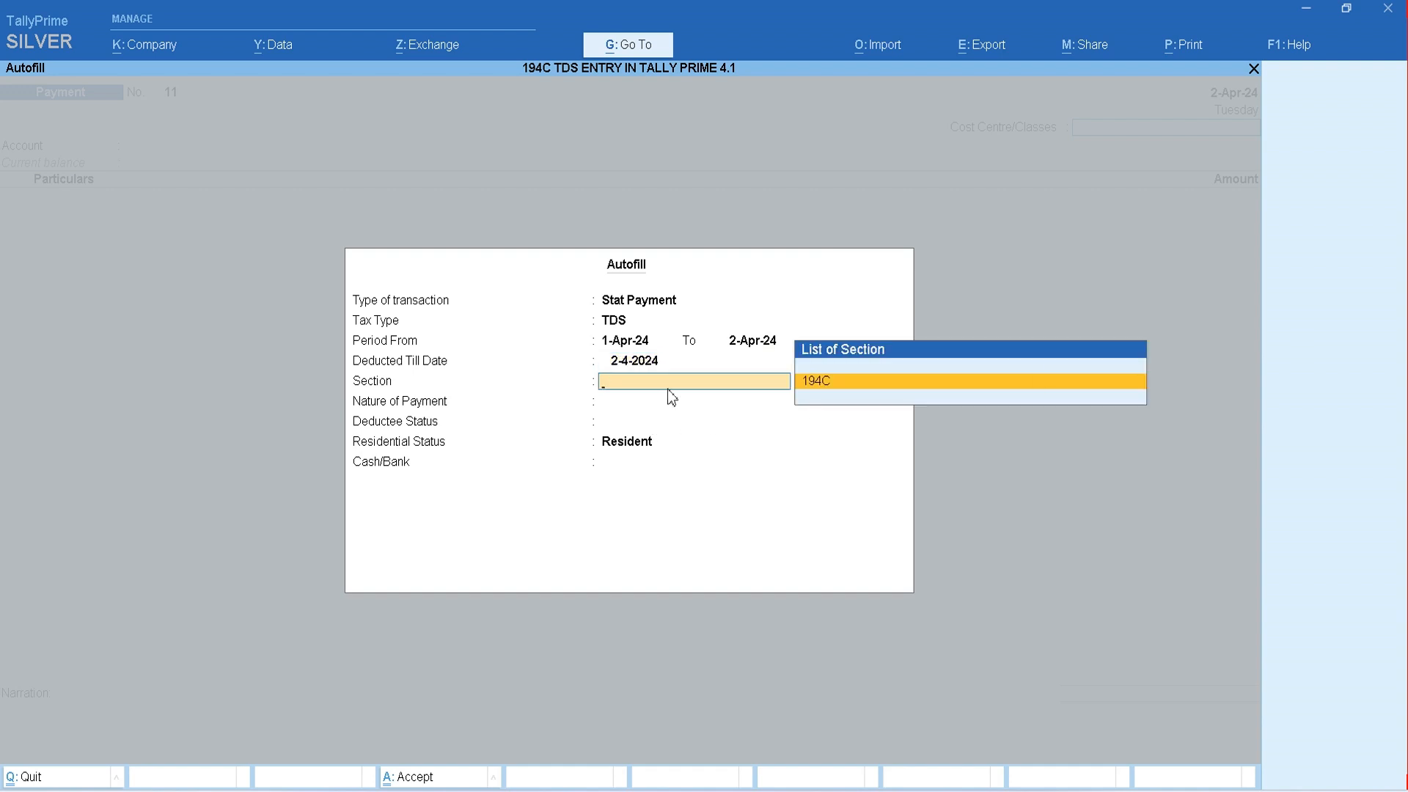
- Fill the payment for section 194C, nature 194 C TDS ON SECURITY (I), deductee Non Company, Resident, paid from State Bank of India
left_click(869, 382)
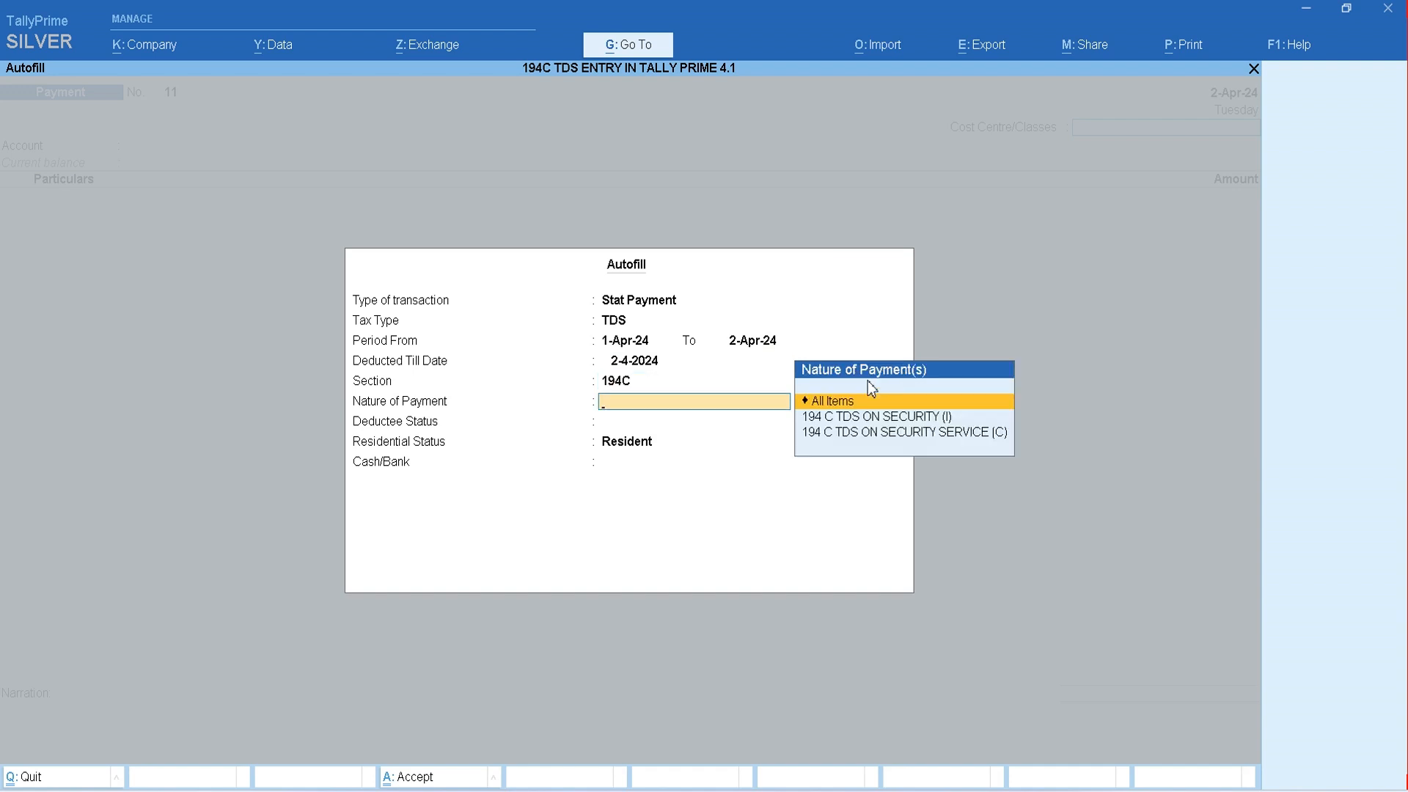
key("Down")
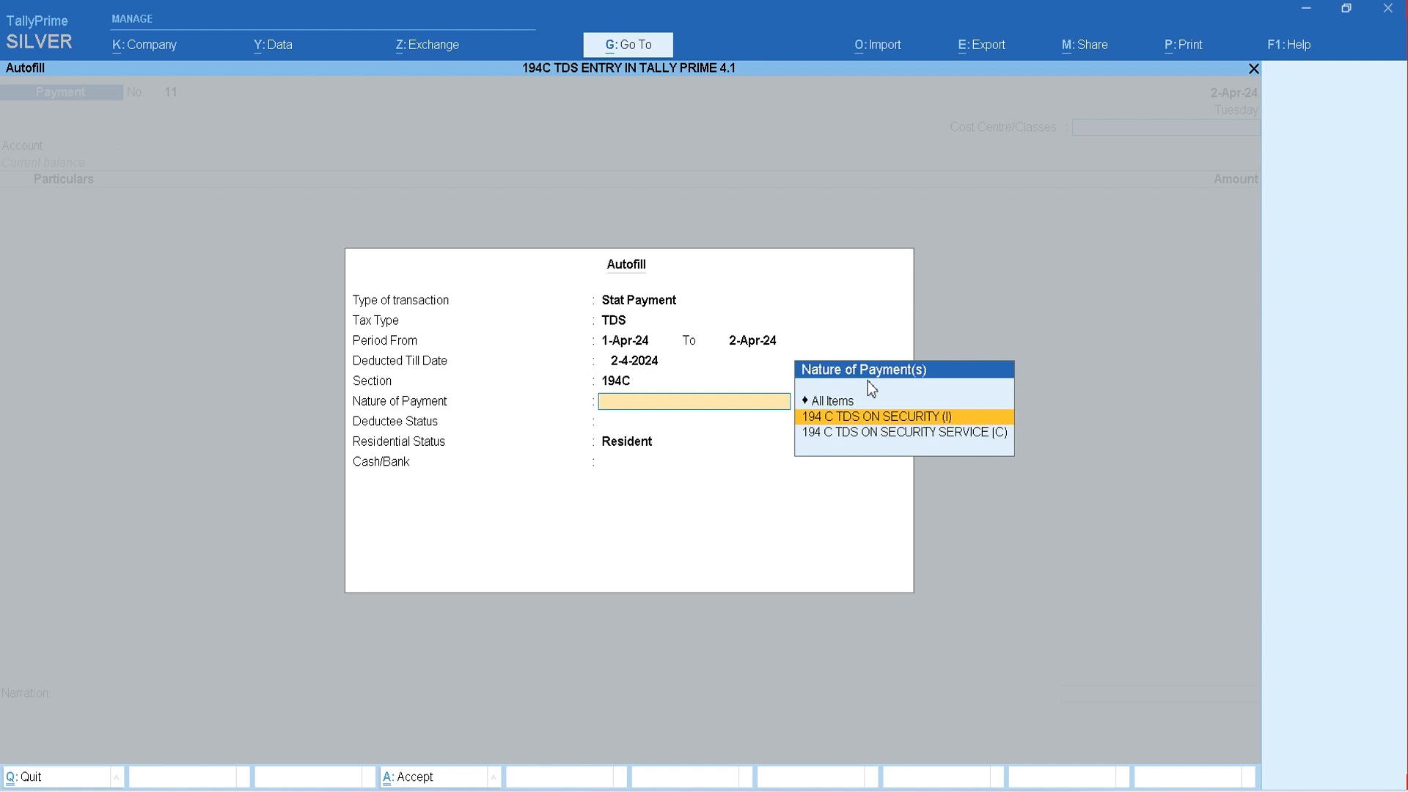
left_click(982, 418)
key("Down")
key("Down")
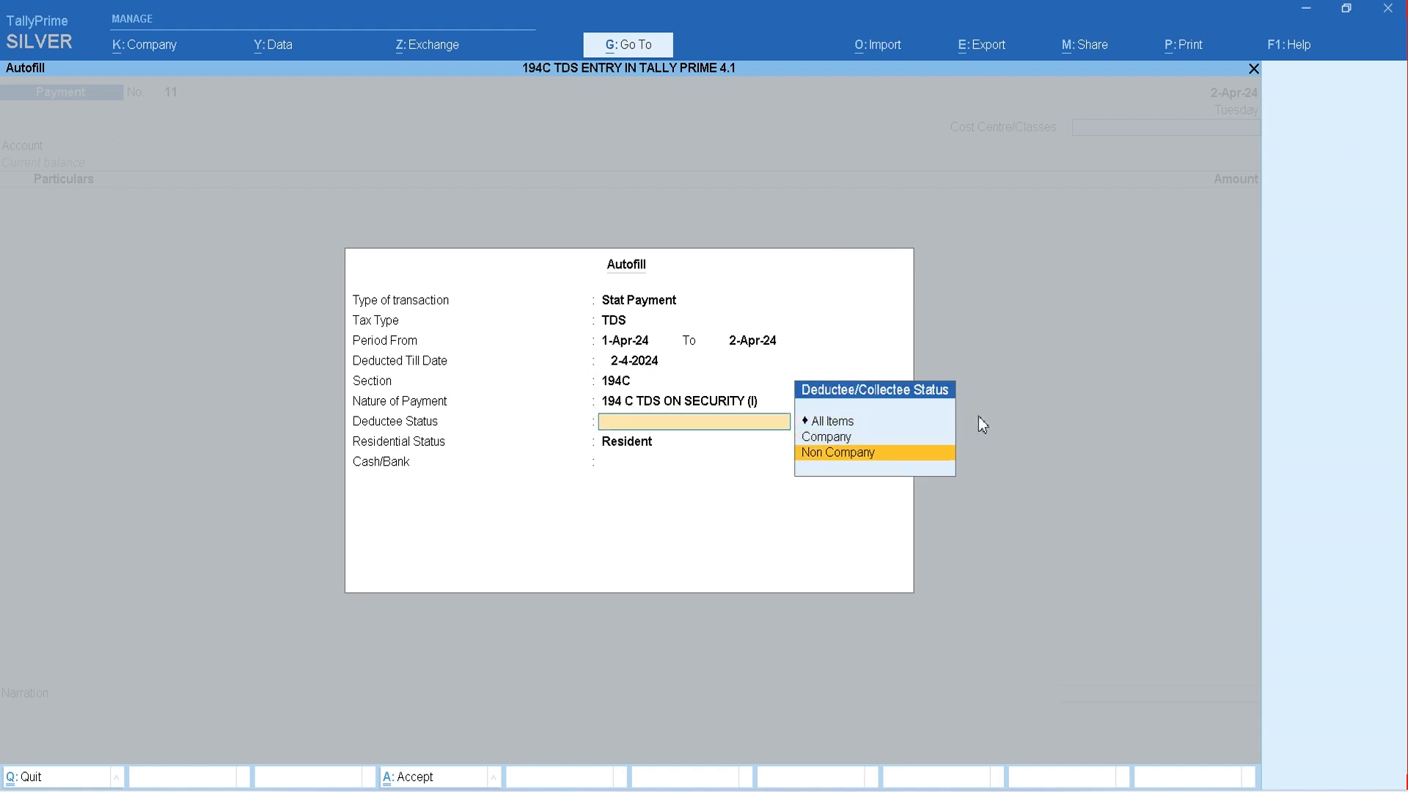
key("Return")
key("Return")
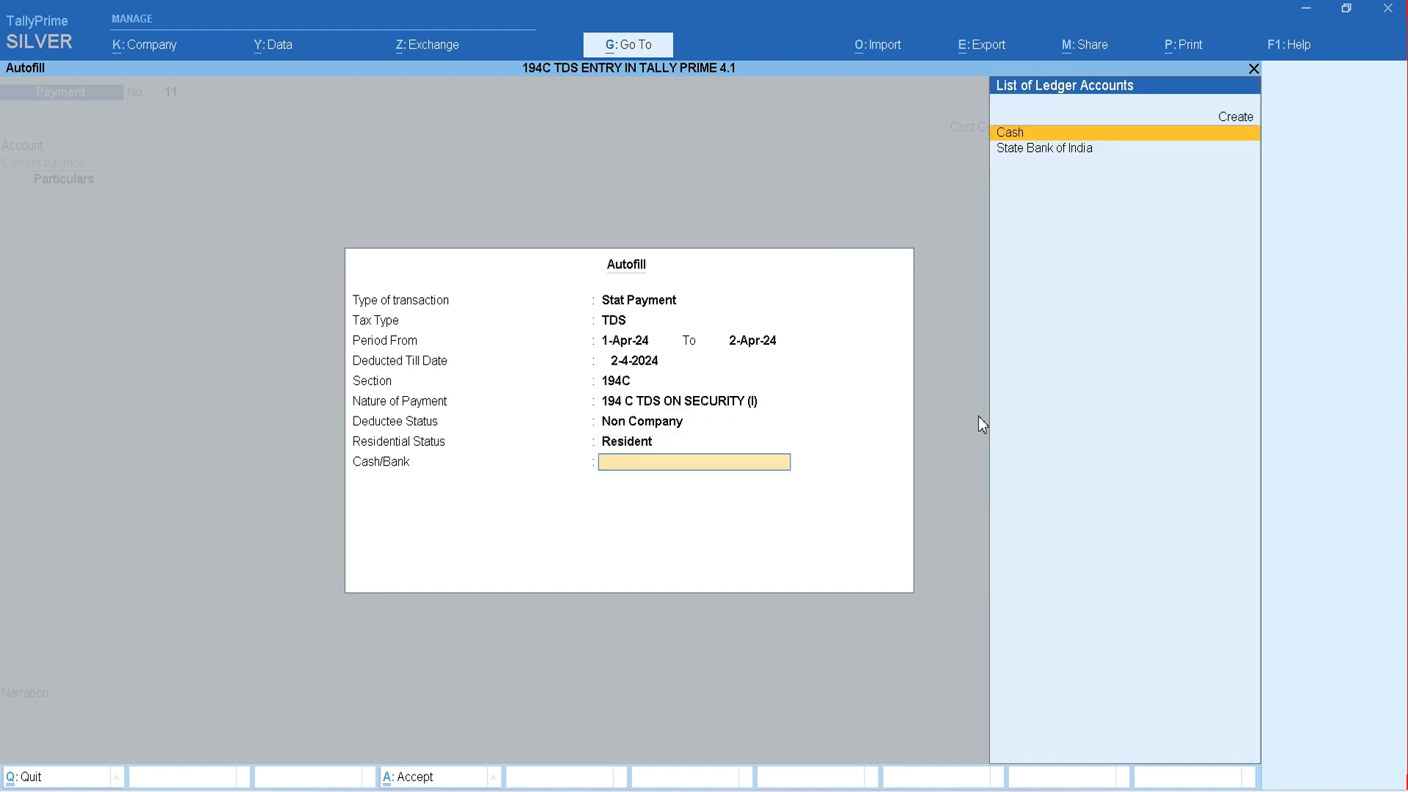
key("Down")
key("Return")
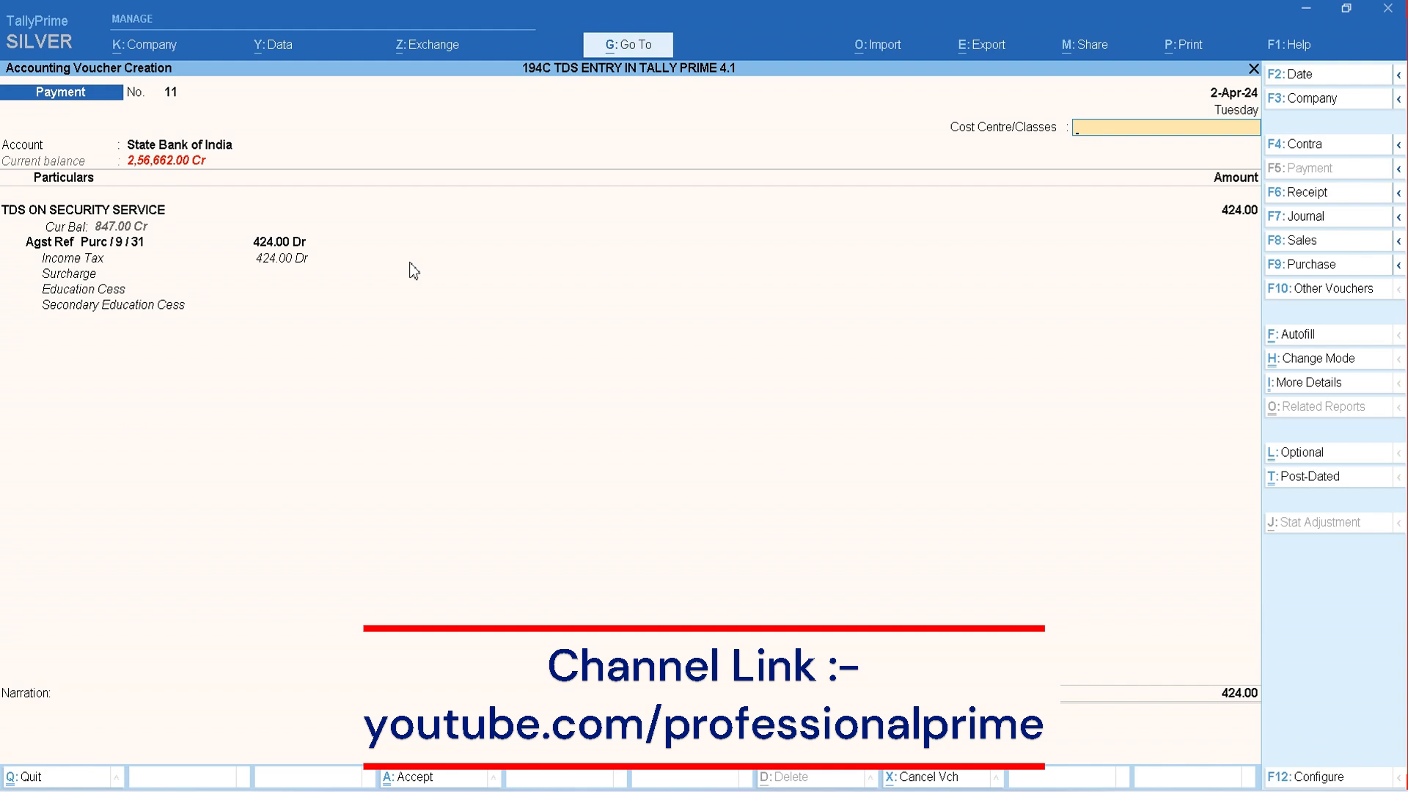
- Leave the cost centre class as Not Applicable and the narration blank, and save the non-company TDS payment voucher
key("Return")
key("Return")
key("Return")
key("Return")
key("Return")
key("Return")
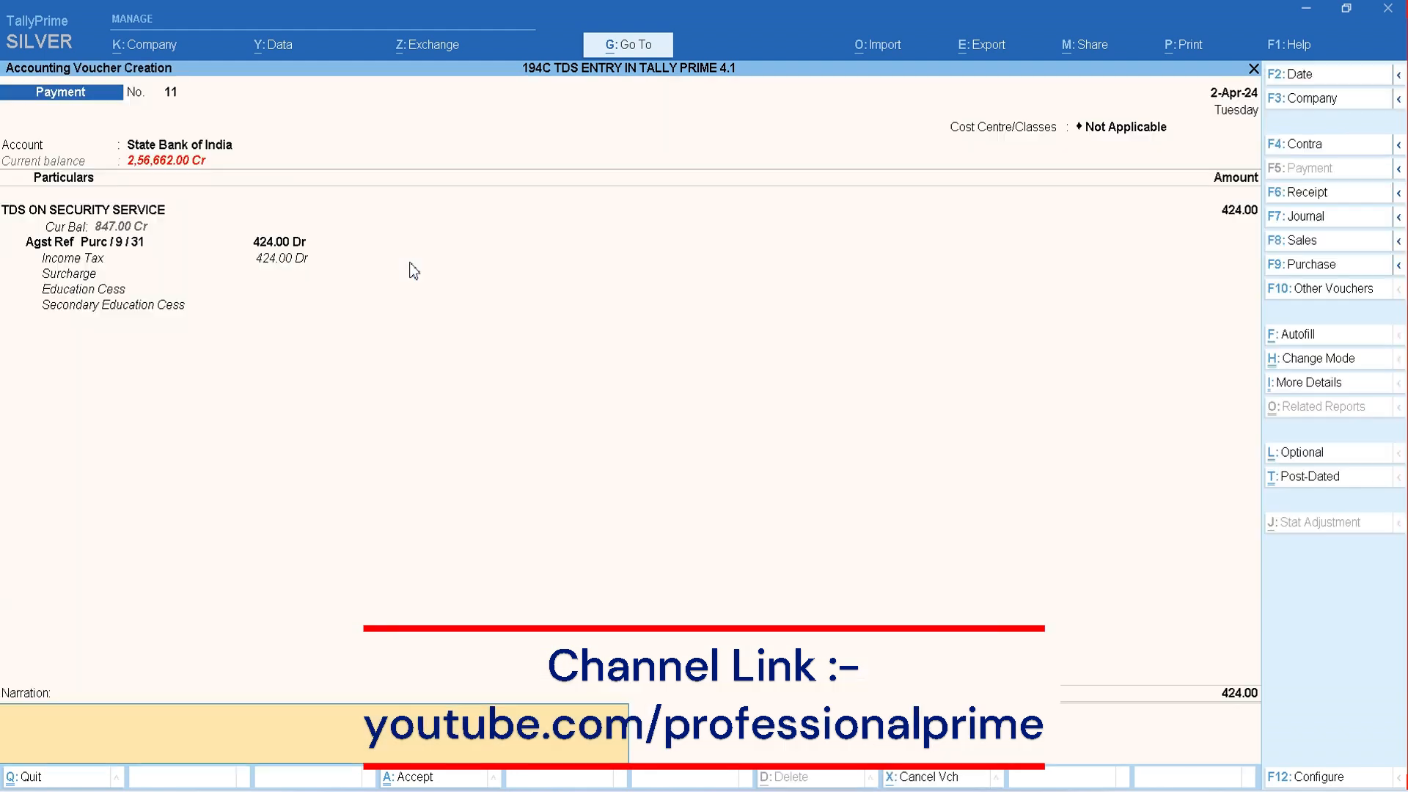
key("Return")
key("Return")
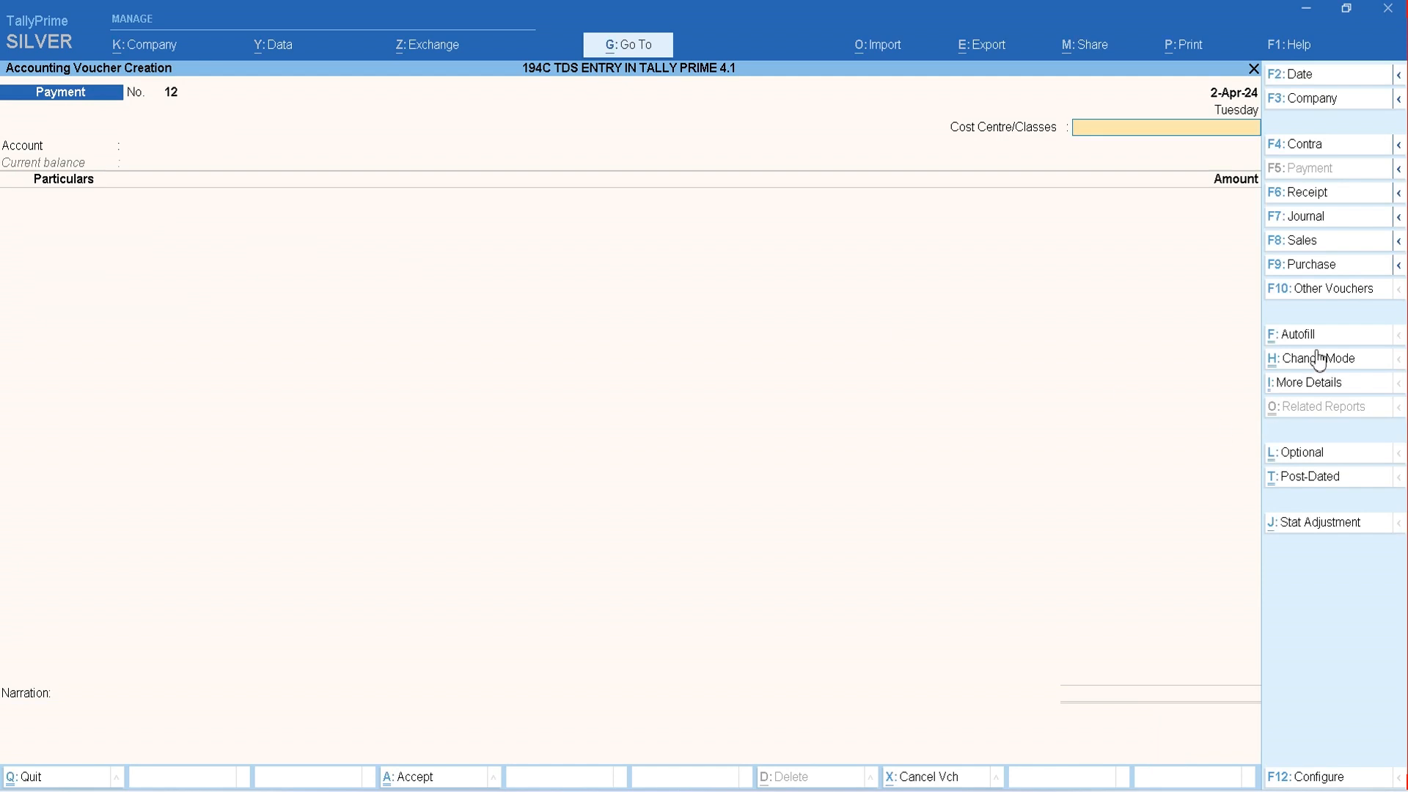
- Set up Autofill in the new payment voucher as a TDS Stat Payment for 1-Apr-24 to 2-Apr-24, deducted till 2-4-2024
left_click(1322, 336)
key("Return")
key("Down")
key("Return")
type("1.4")
key("Return")
type("2.4")
key("Return")
- Fill the payment for section 194C, nature 194 C TDS ON SECURITY SERVICE (C), deductee Company, Resident, paid from State Bank of India
key("Return")
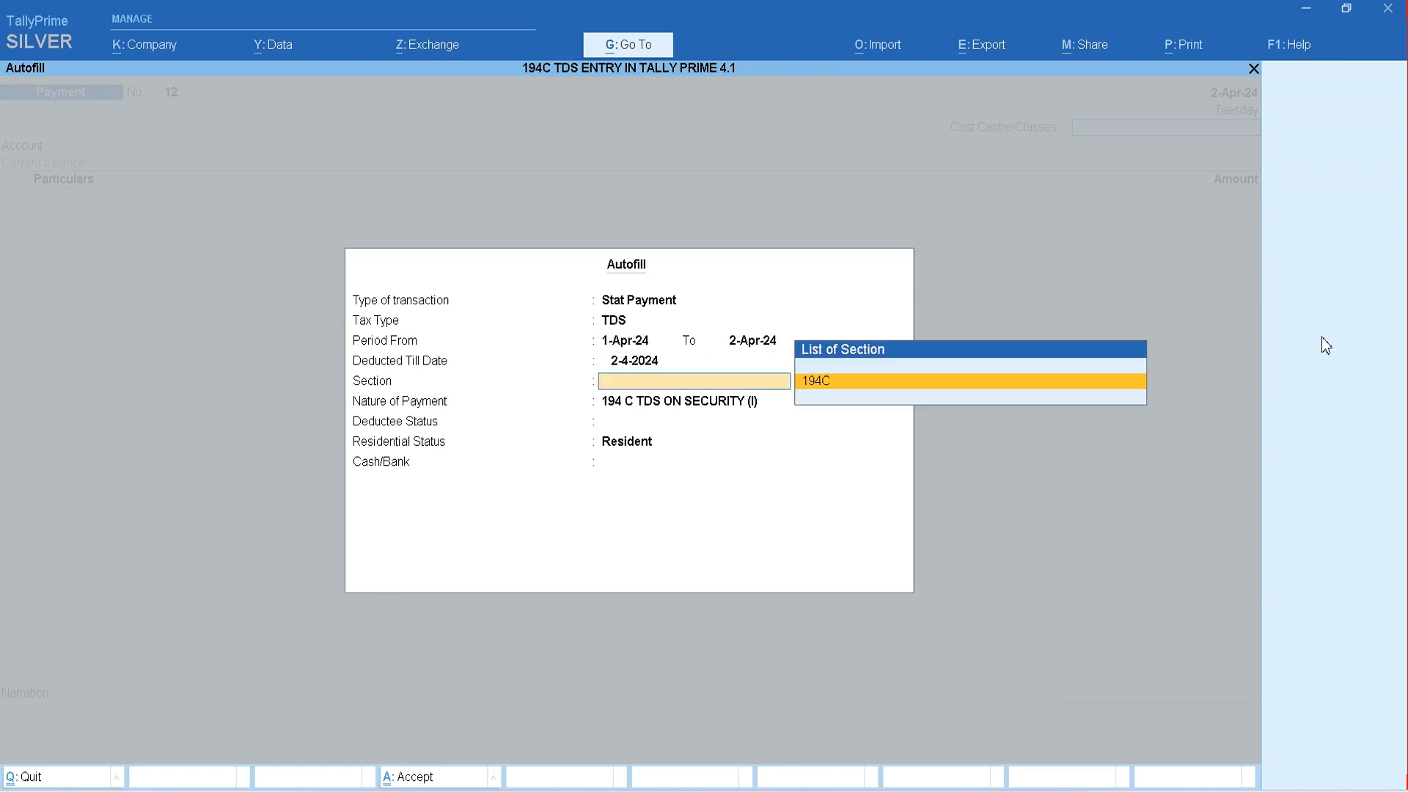
key("Return")
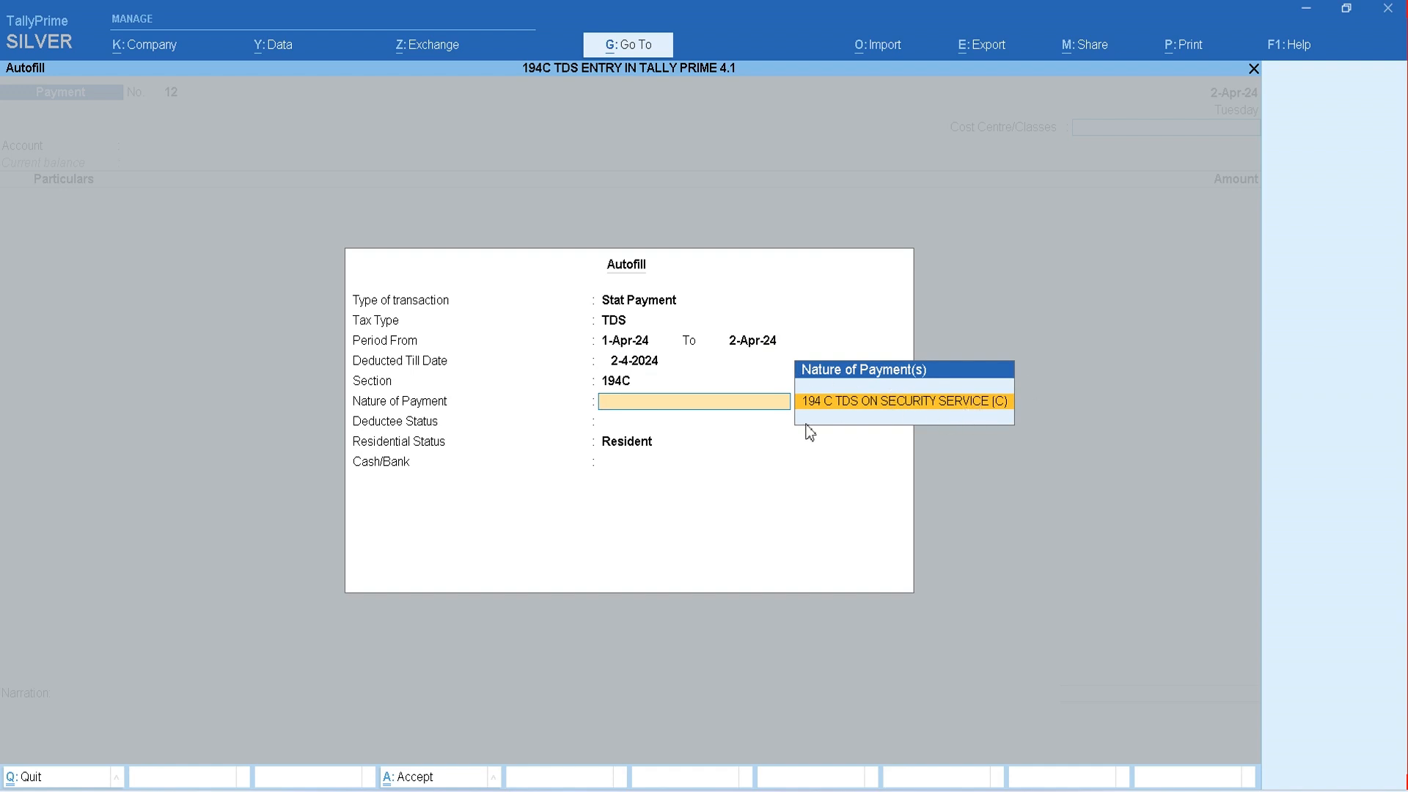
key("Return")
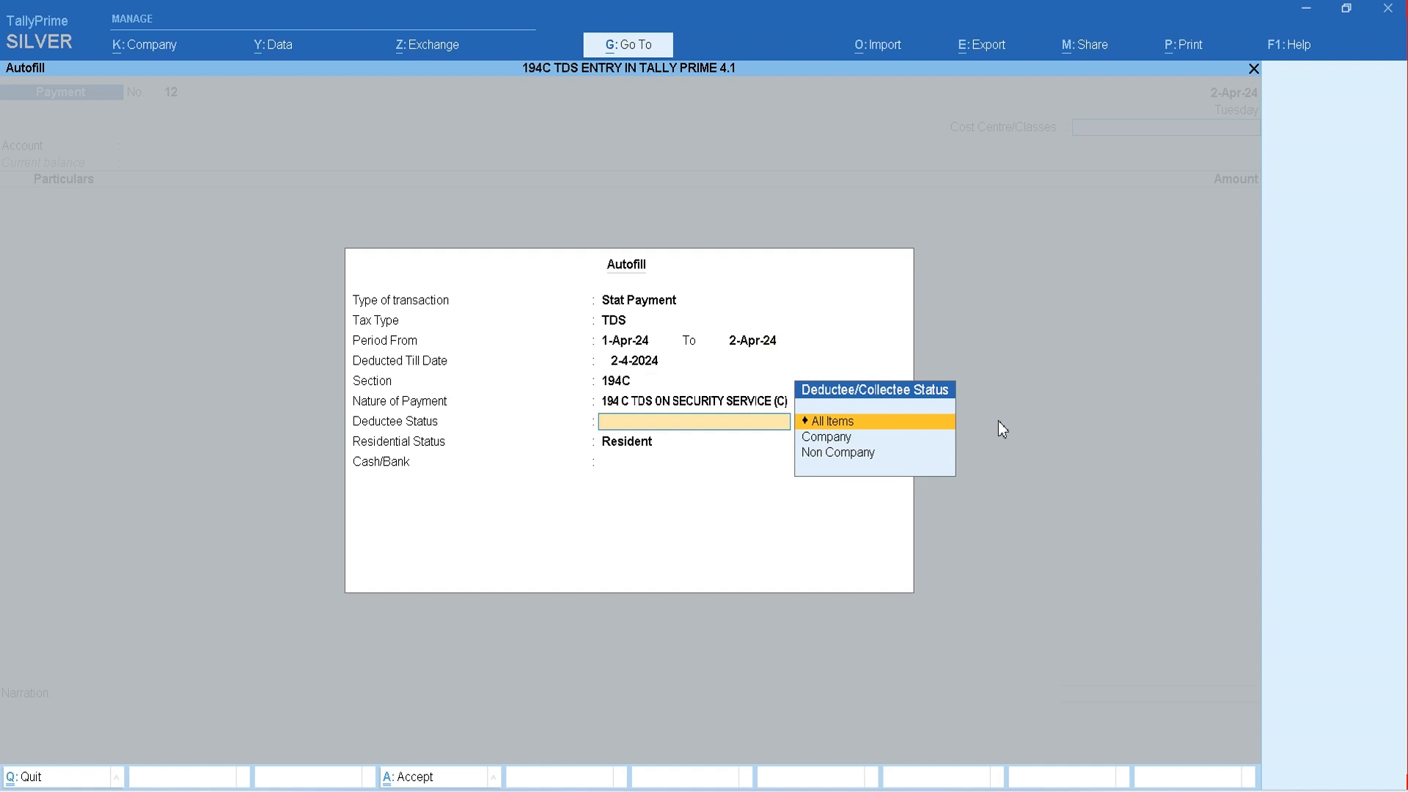
key("Down")
key("Return")
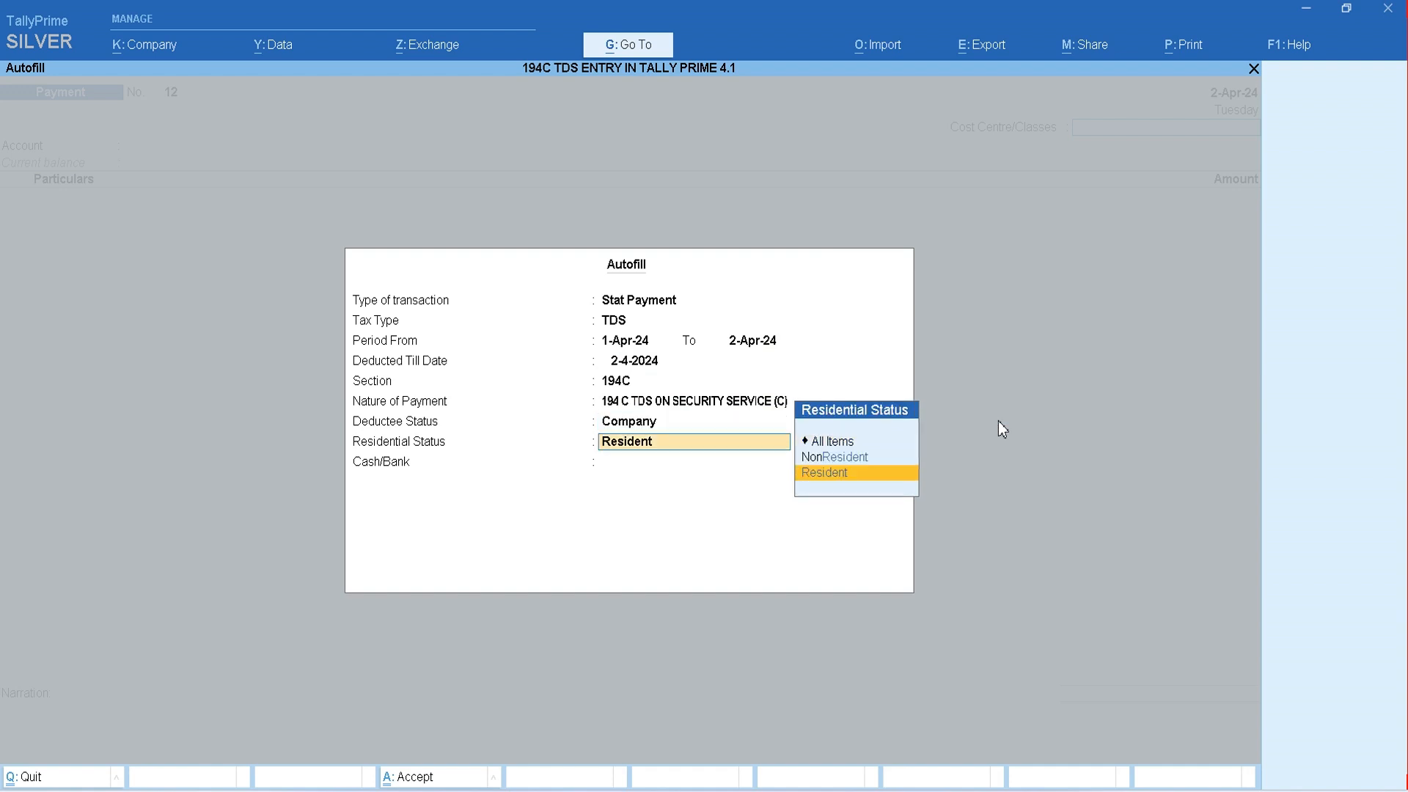
key("Return")
key("Down")
key("Return")
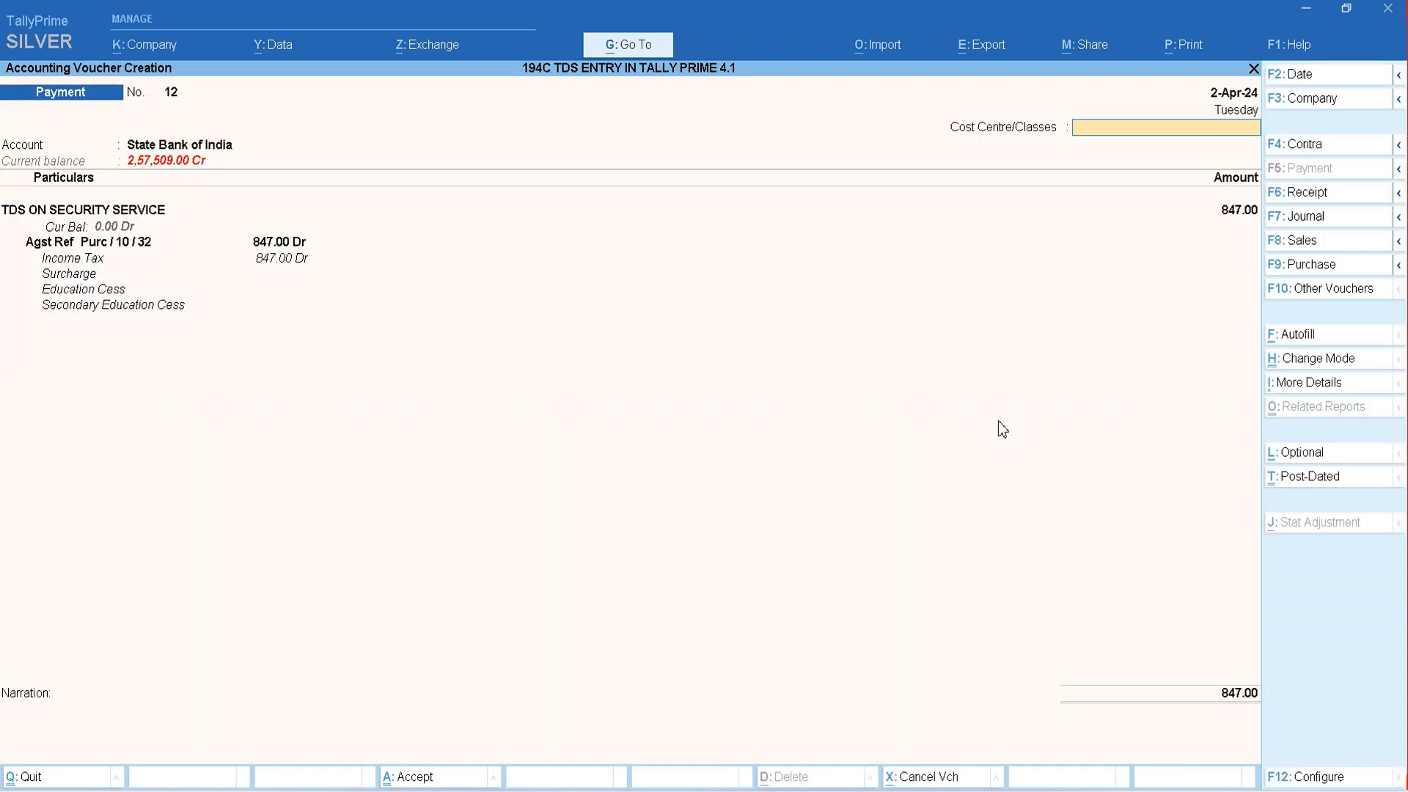
- Keep the cost centre class Not Applicable with no narration, and save the company TDS payment voucher
key("Return")
key("Return")
key("Return")
key("Return")
key("Return")
key("Return")
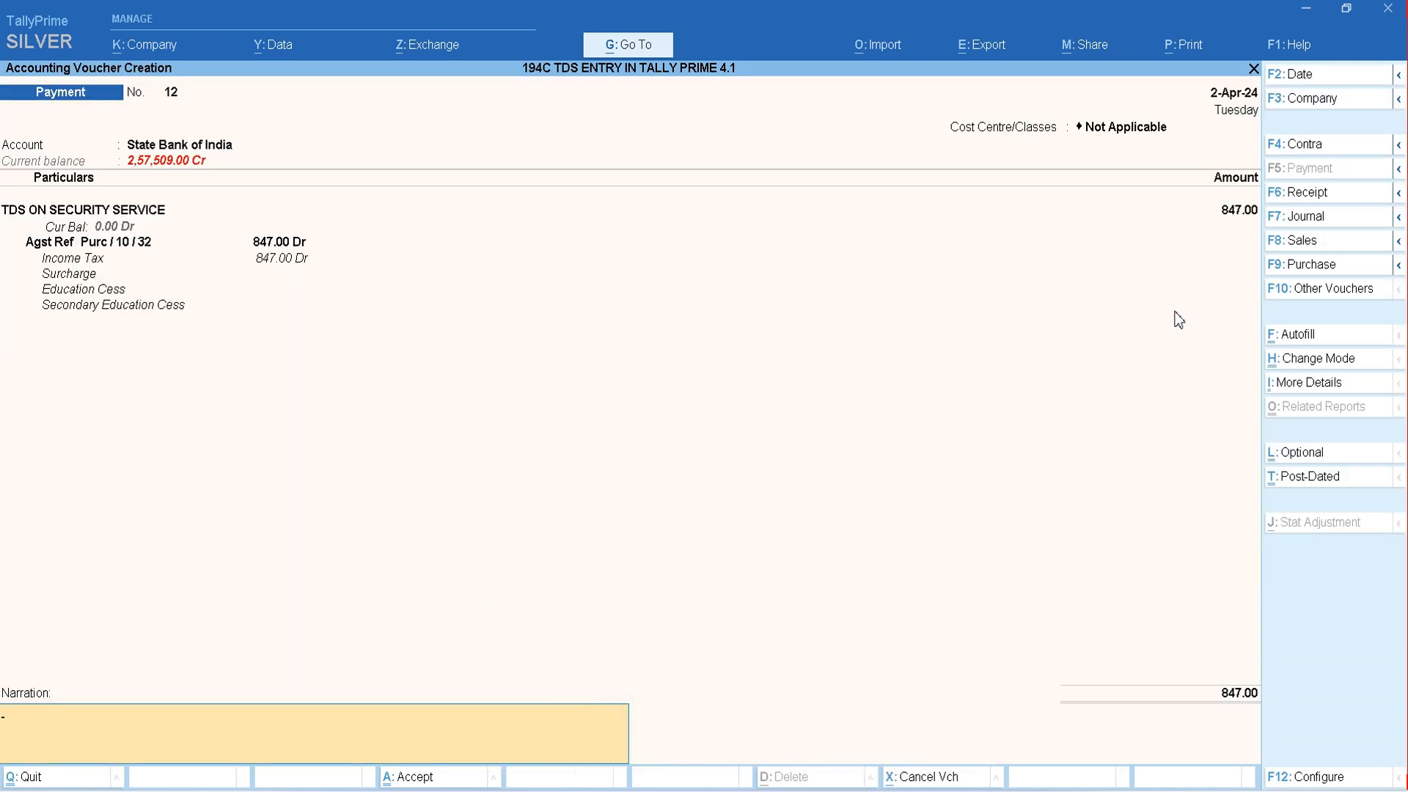
key("Return")
key("Return")
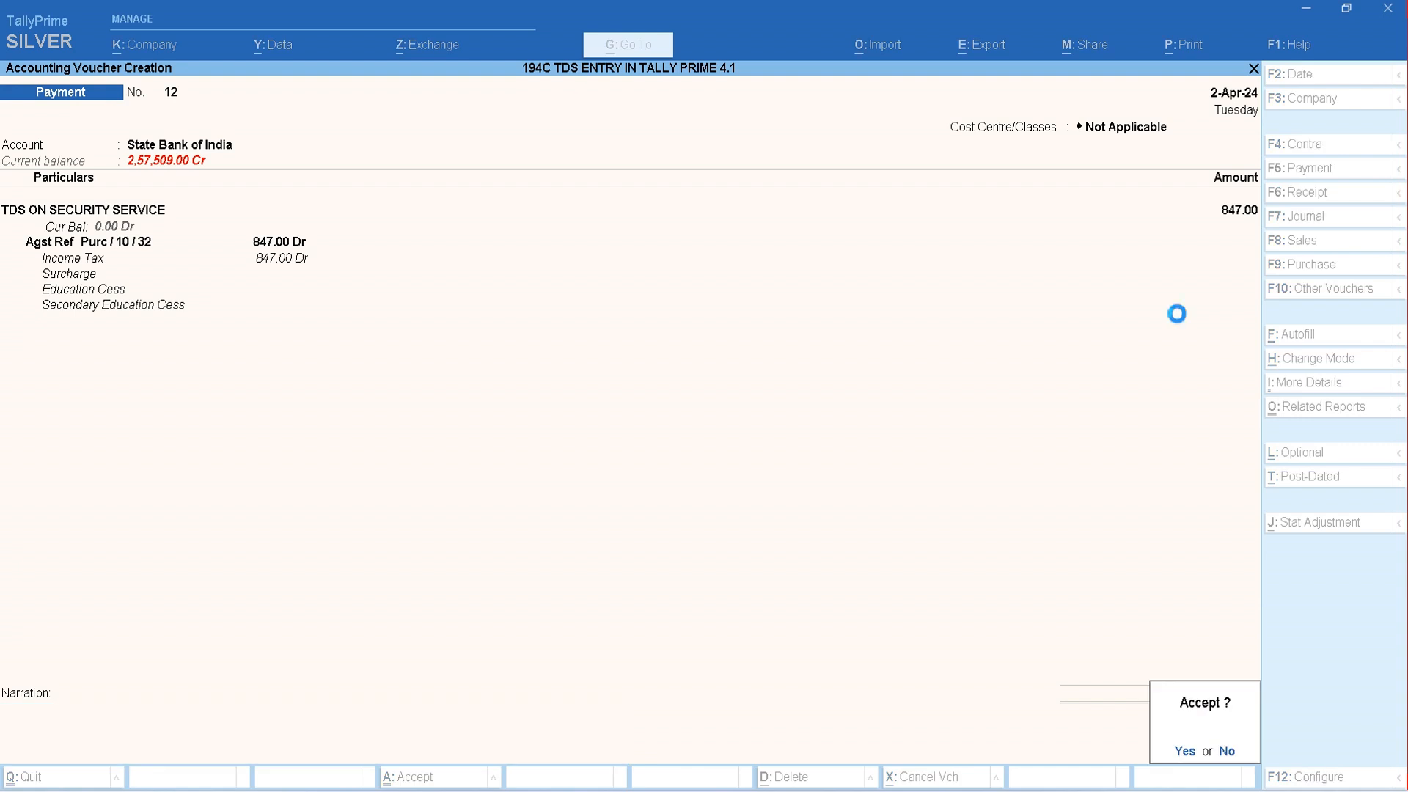